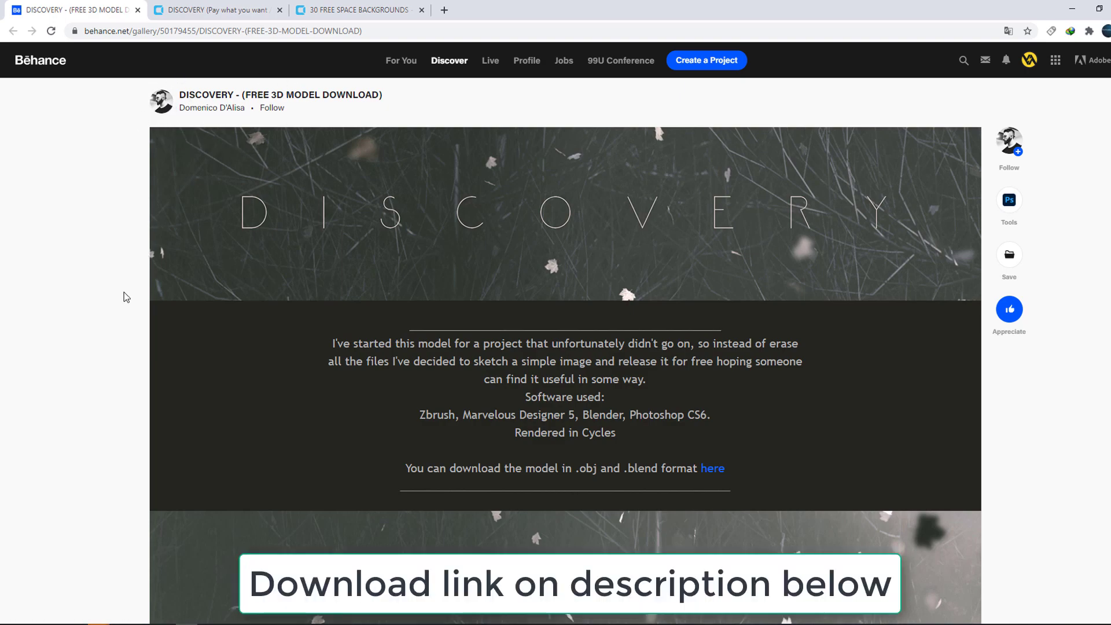
Scroll through the Behance DISCOVERY astronaut page to review its description and download link.
scroll(97, 321, "down", 4)
scroll(96, 321, "down", 3)
scroll(331, 383, "down", 4)
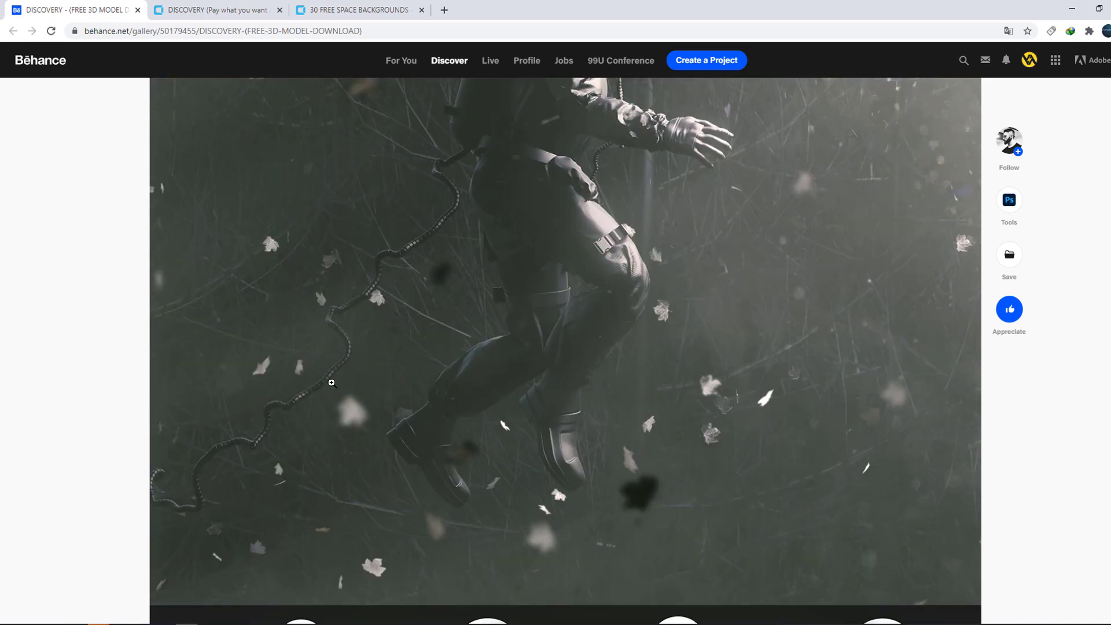
scroll(331, 382, "down", 10)
scroll(816, 385, "up", 10)
scroll(816, 386, "up", 10)
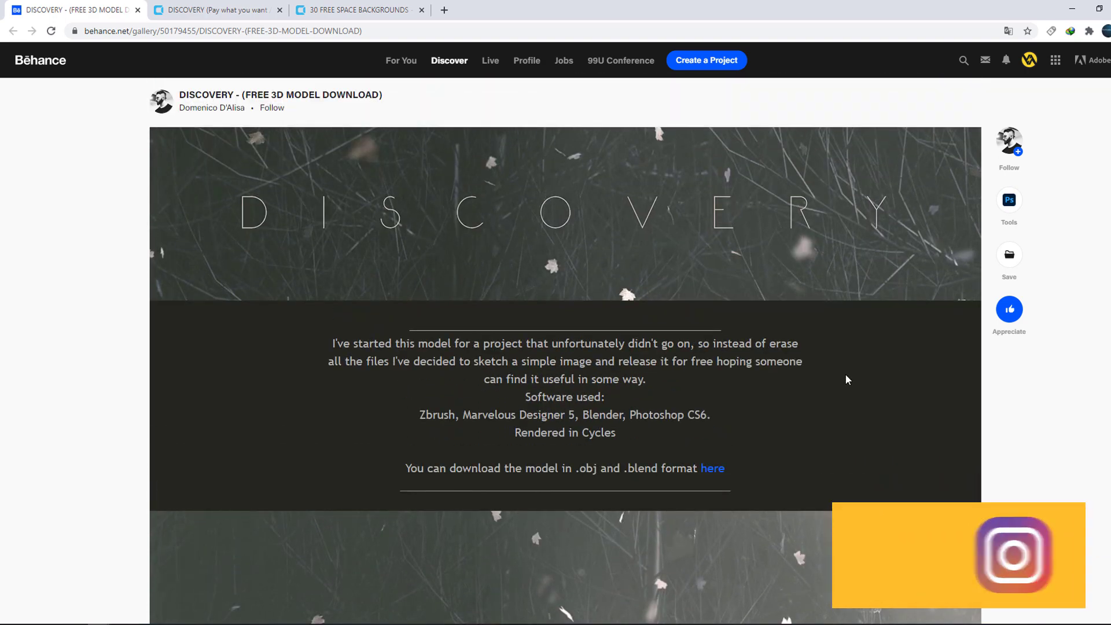
Open the model's download link and scroll the Cubebrush DISCOVERY page to its Download button.
left_click(713, 468)
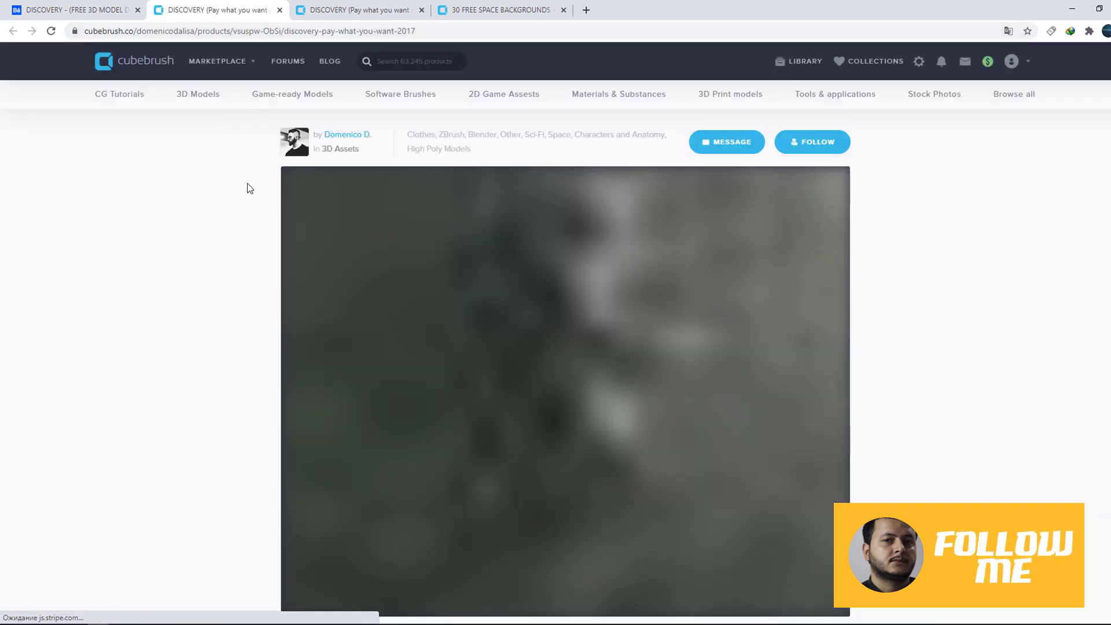
scroll(249, 405, "down", 3)
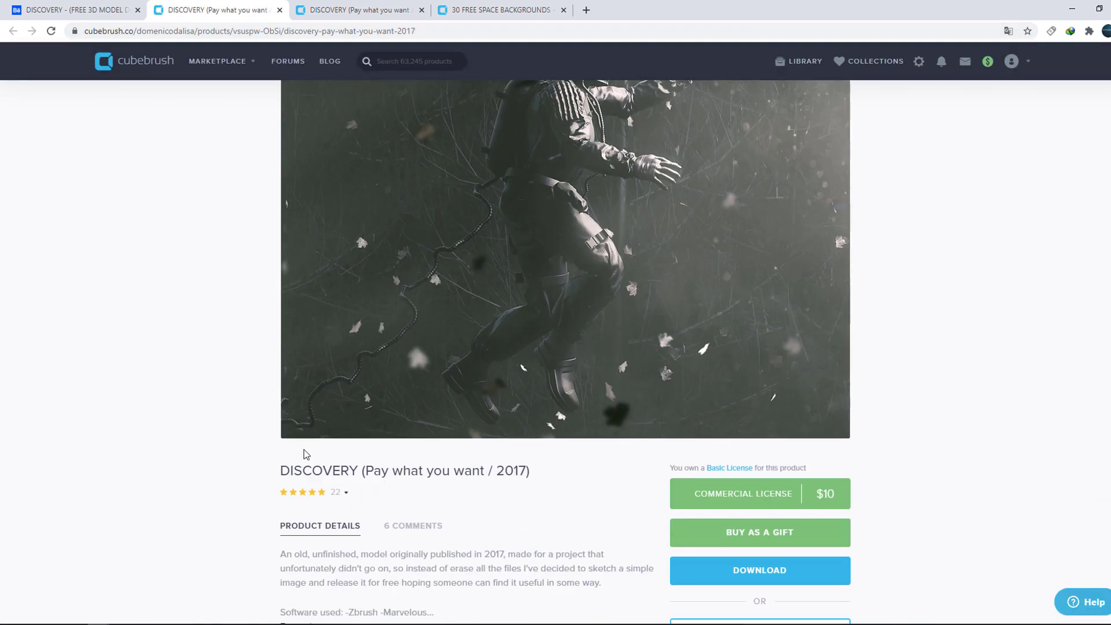
scroll(347, 440, "down", 1)
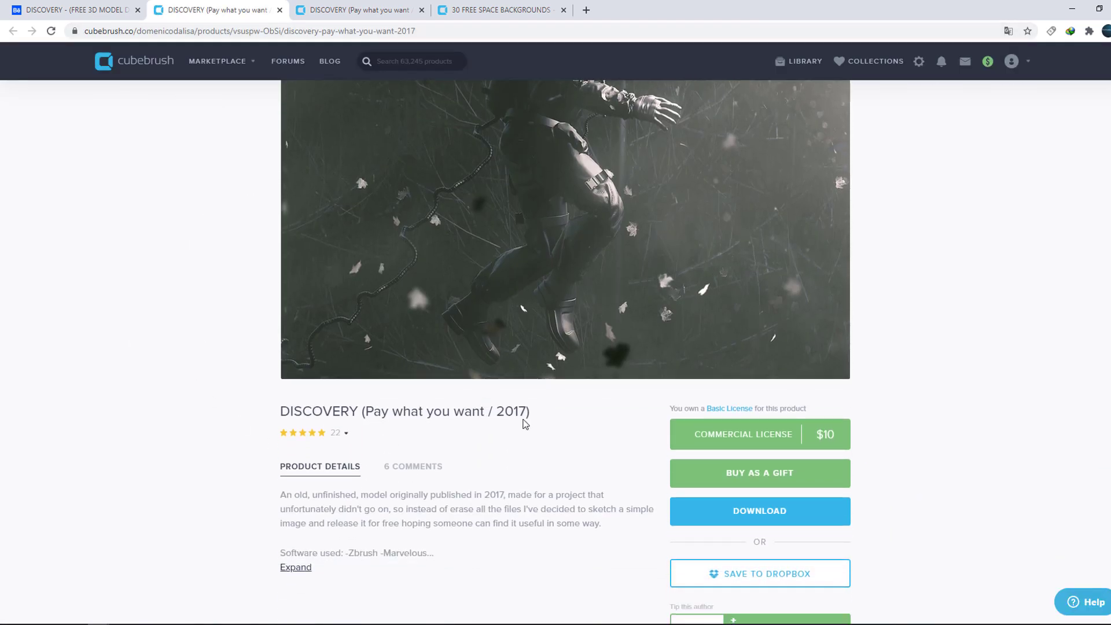
scroll(524, 424, "down", 3)
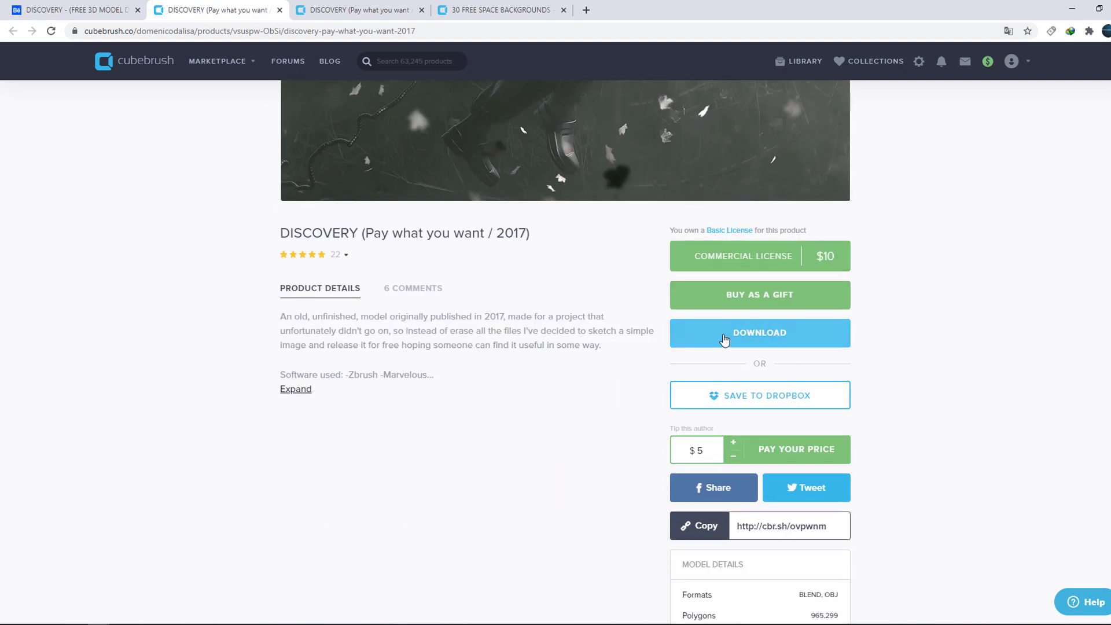
scroll(195, 214, "up", 2)
scroll(196, 214, "up", 6)
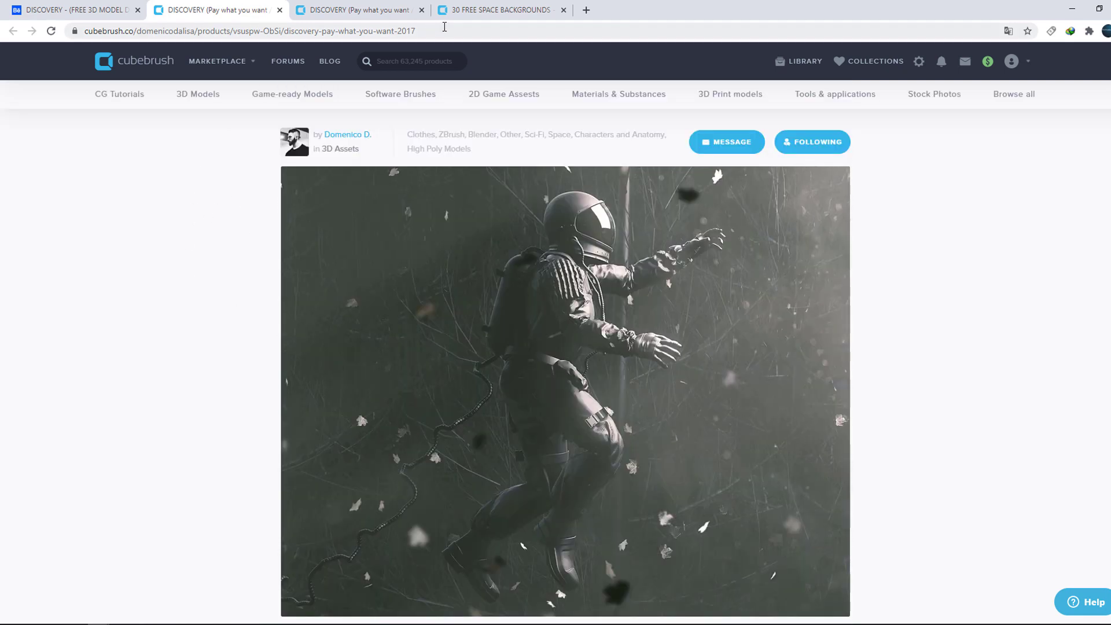
Switch to the 30 FREE SPACE BACKGROUNDS - PACK 50 page and scroll through it.
left_click(492, 11)
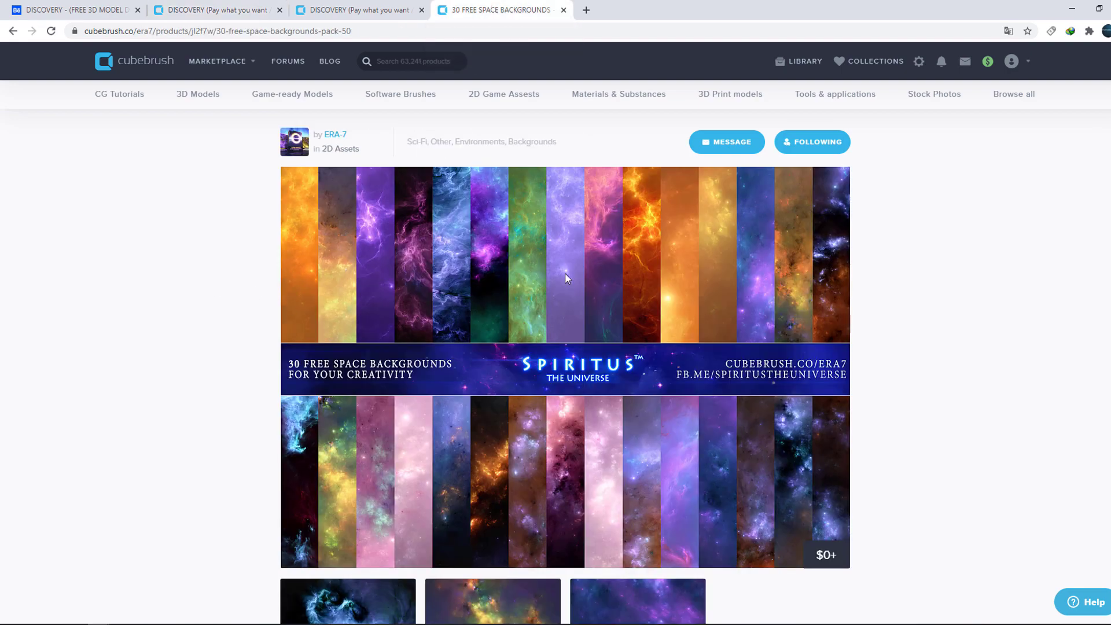
scroll(206, 211, "down", 3)
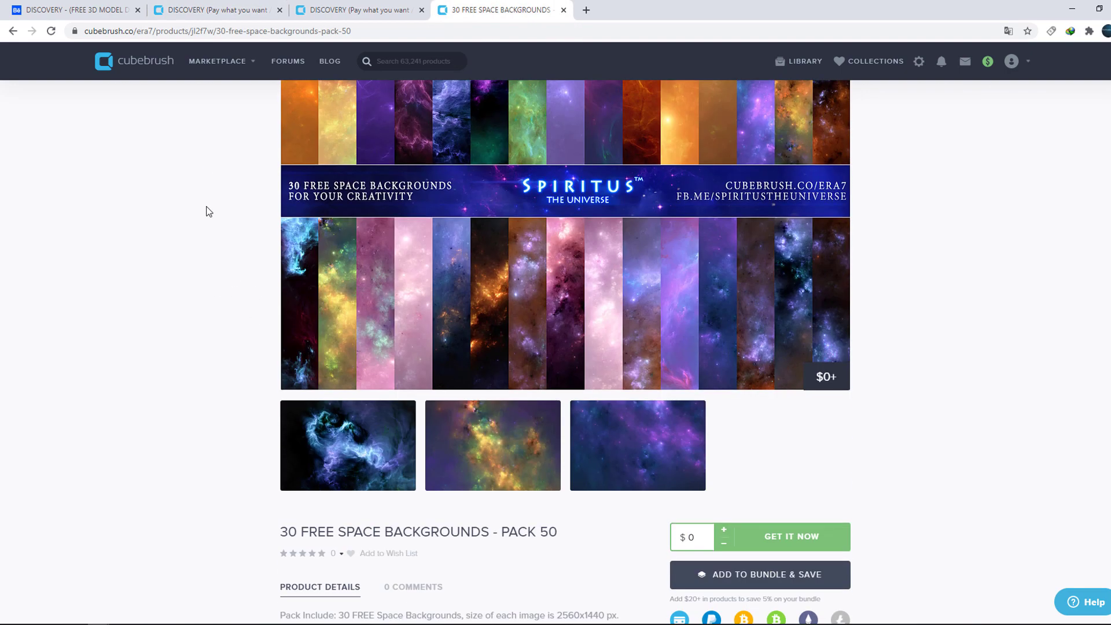
scroll(600, 328, "down", 3)
scroll(340, 228, "up", 2)
scroll(377, 266, "up", 3)
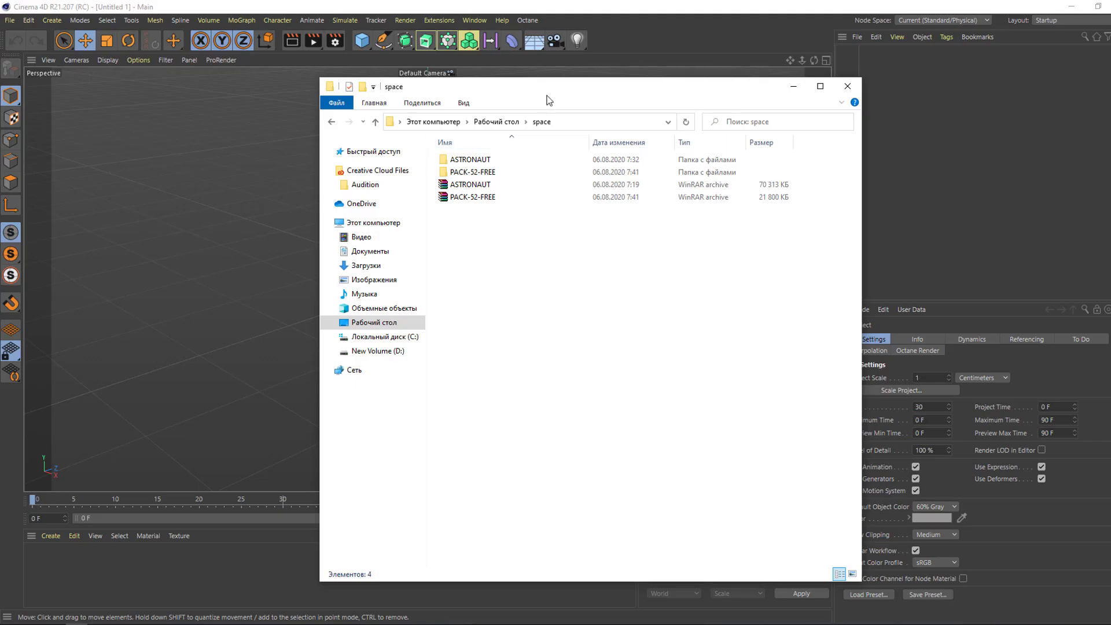
Open space > ASTRONAUT > ASTRONAUT and drag ASTRONAUT_HIGH_POLY.obj into the Cinema 4D viewport.
left_click_drag(548, 99, 630, 96)
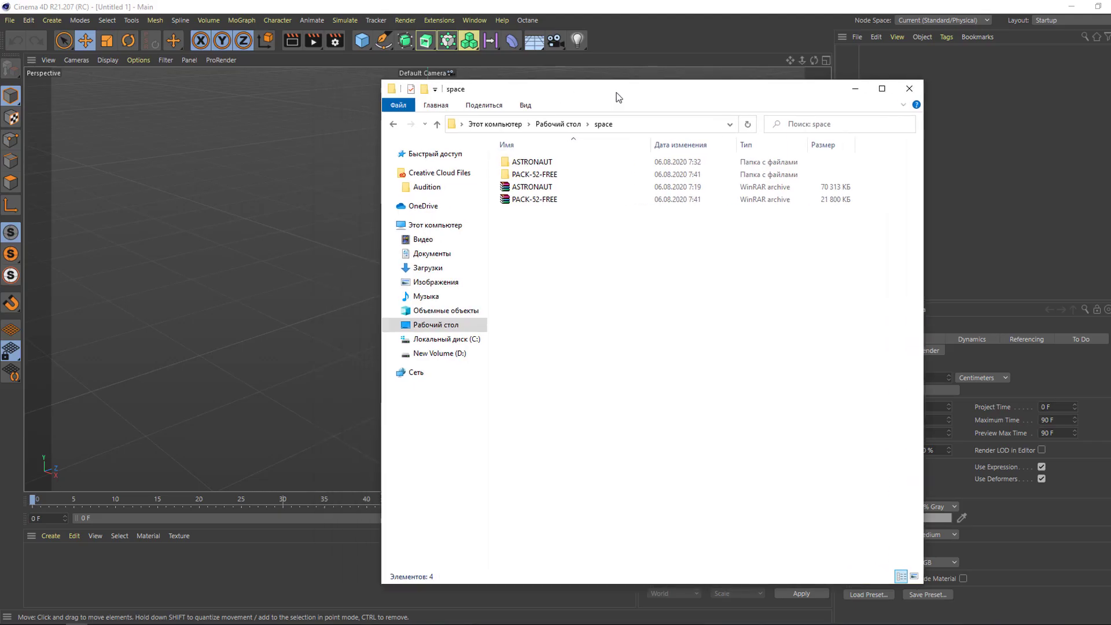
double_click(549, 163)
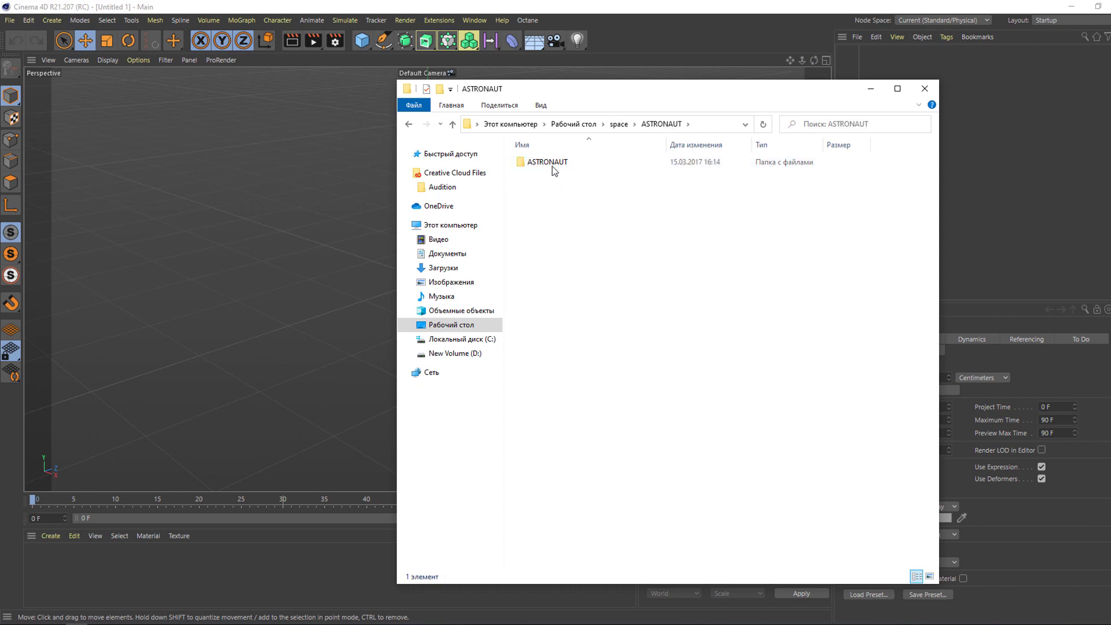
double_click(552, 165)
left_click(569, 189)
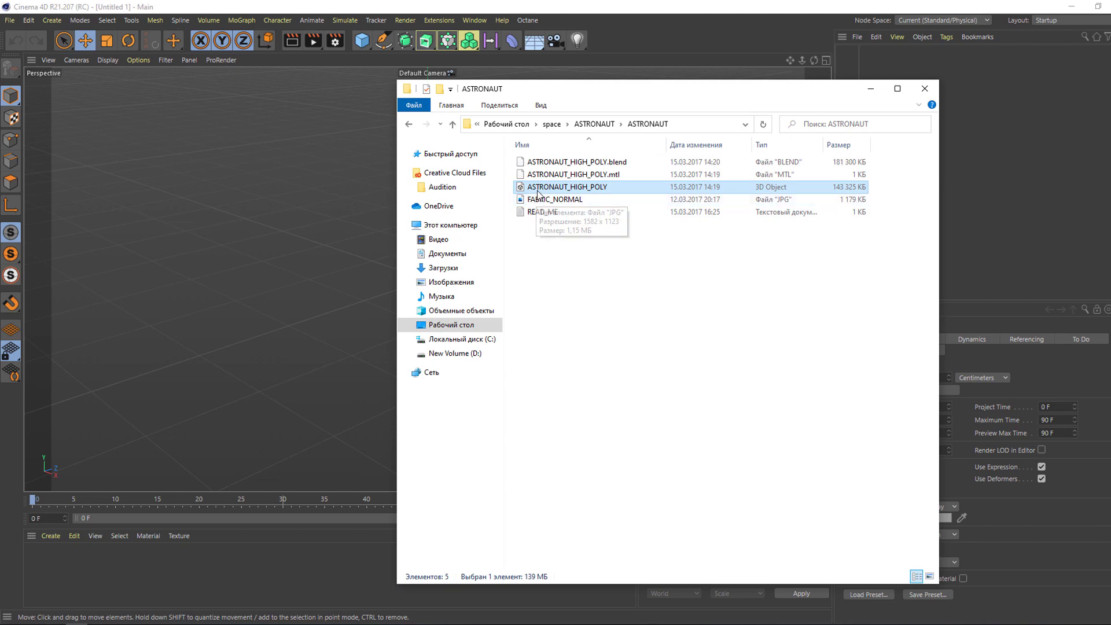
left_click_drag(541, 191, 338, 197)
Confirm the OBJ import and delete the three CLAY materials.
left_click(316, 331)
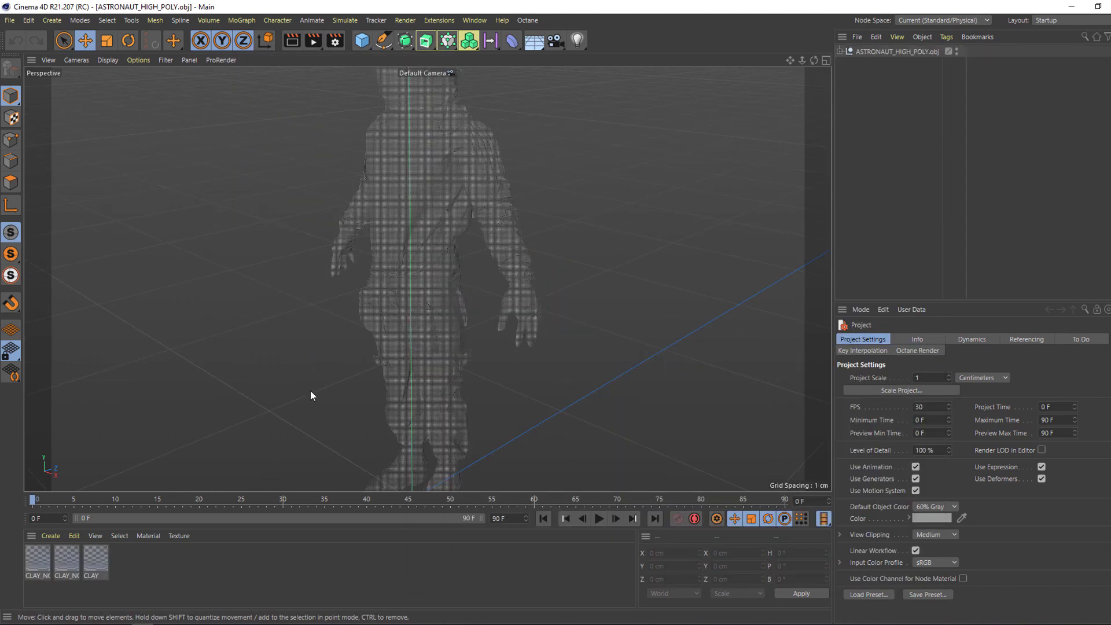
left_click_drag(102, 565, 27, 574)
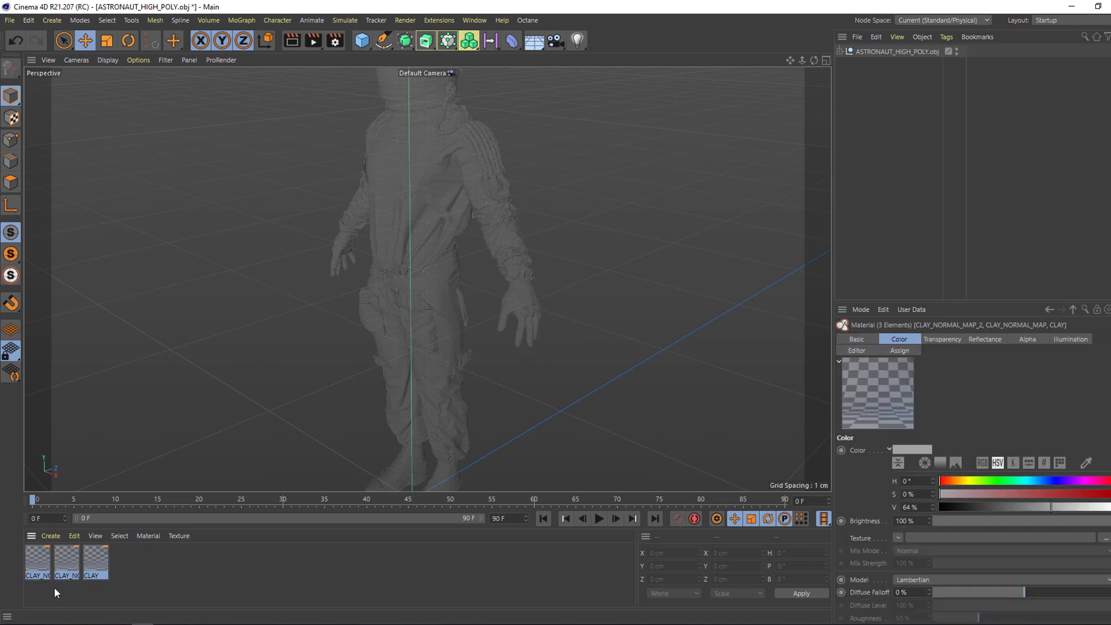
key("Delete")
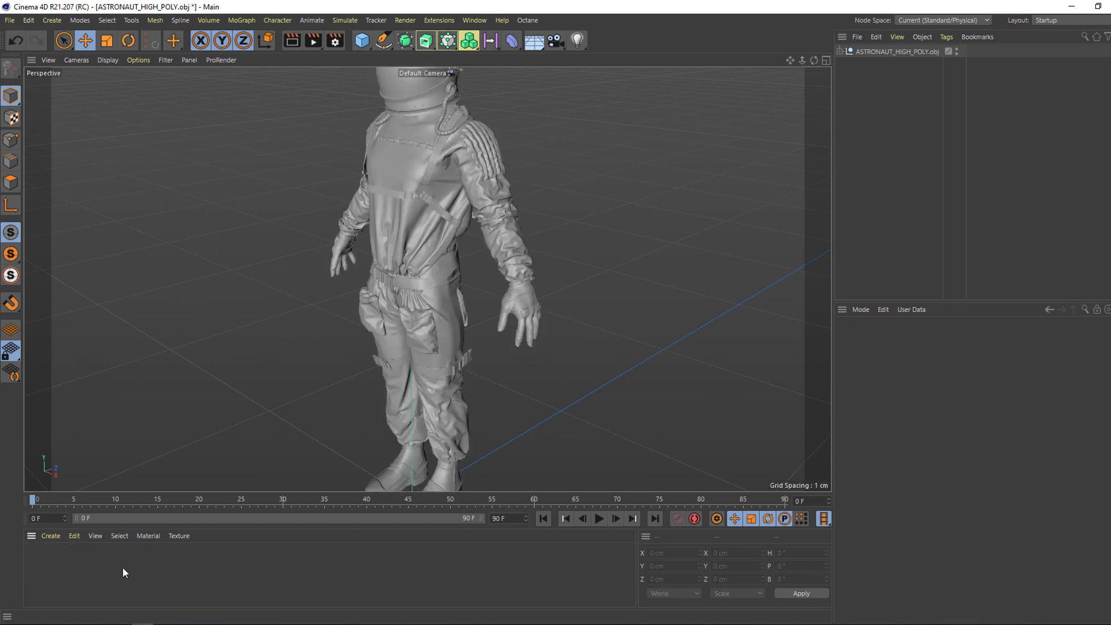
Expand the astronaut hierarchy to list its part meshes and frame the model at an angle.
left_click_drag(408, 211, 474, 197)
scroll(434, 205, "up", 2)
left_click(839, 51)
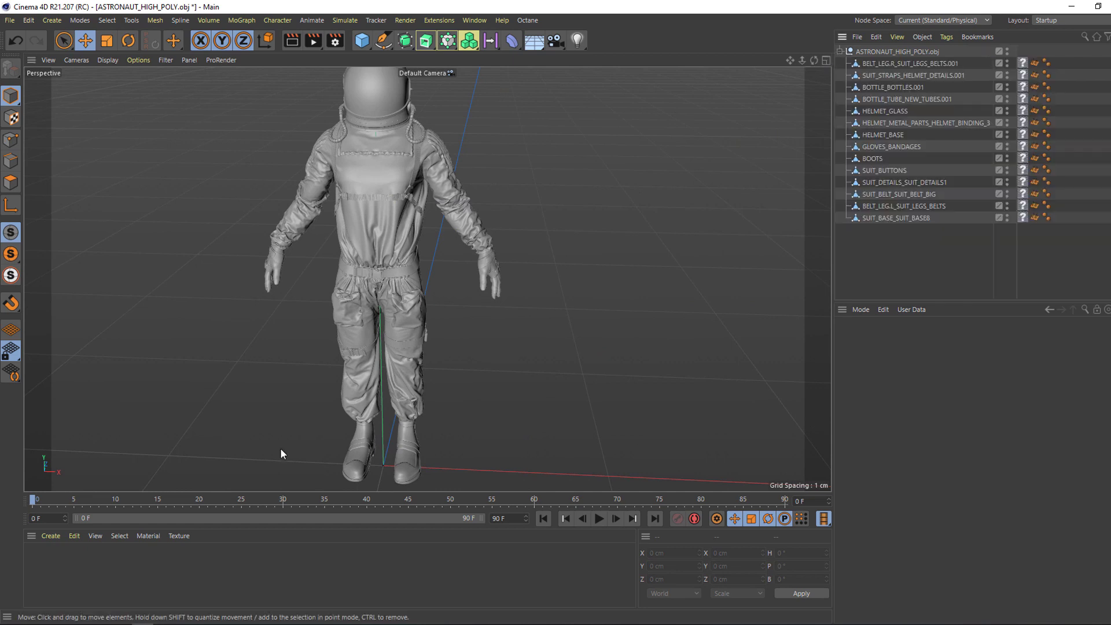
scroll(276, 353, "down", 2)
left_click_drag(277, 353, 367, 355)
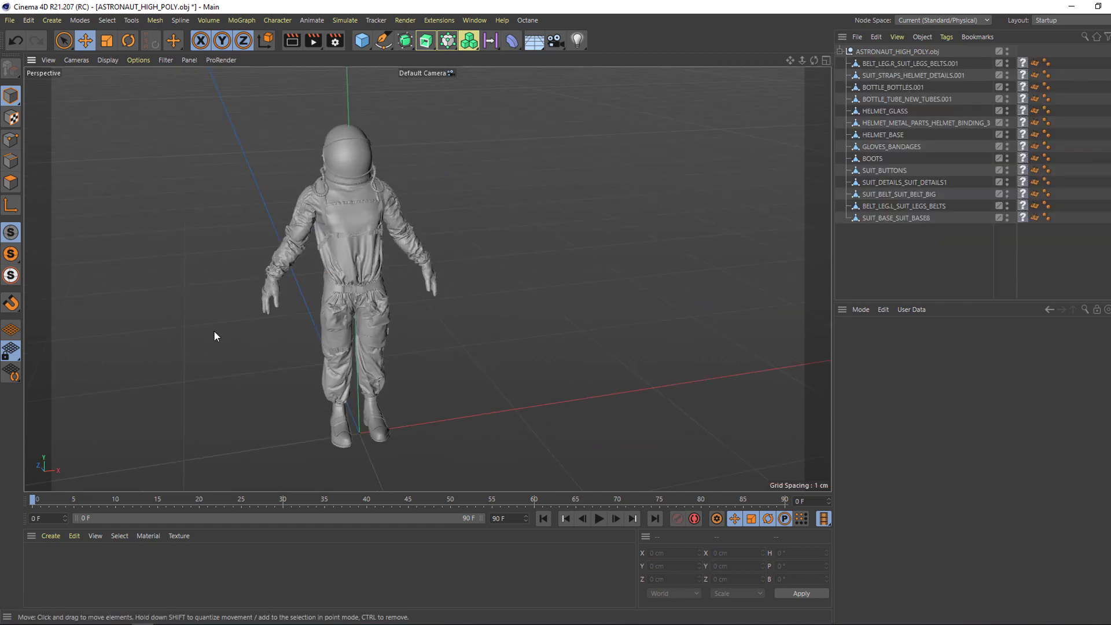
left_click_drag(220, 336, 251, 336)
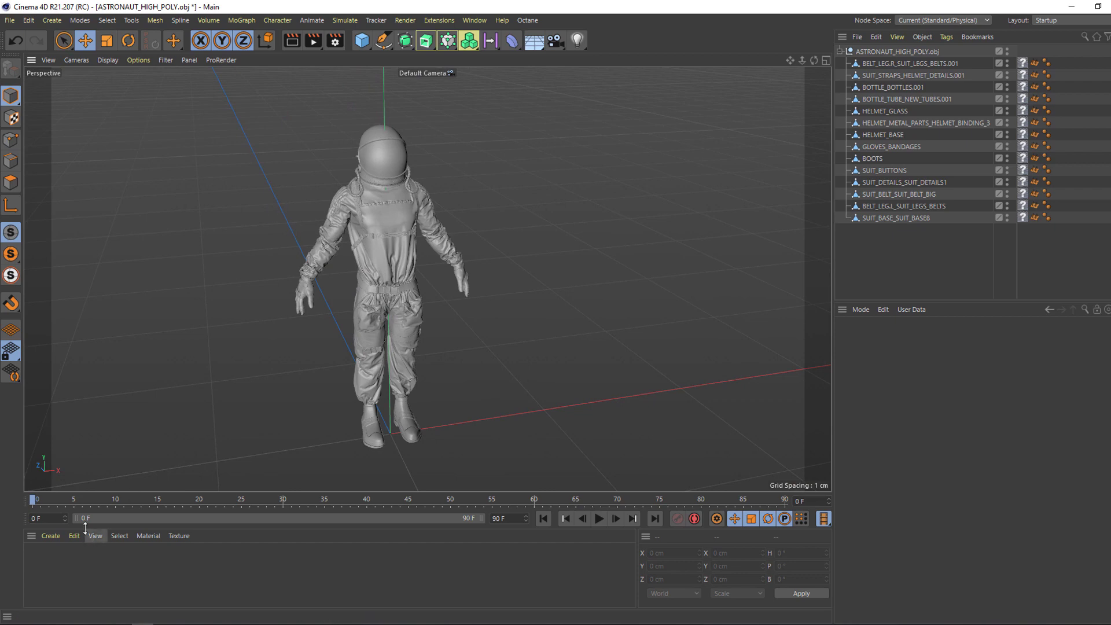
Create a new default material and rename it 1.
left_click(49, 536)
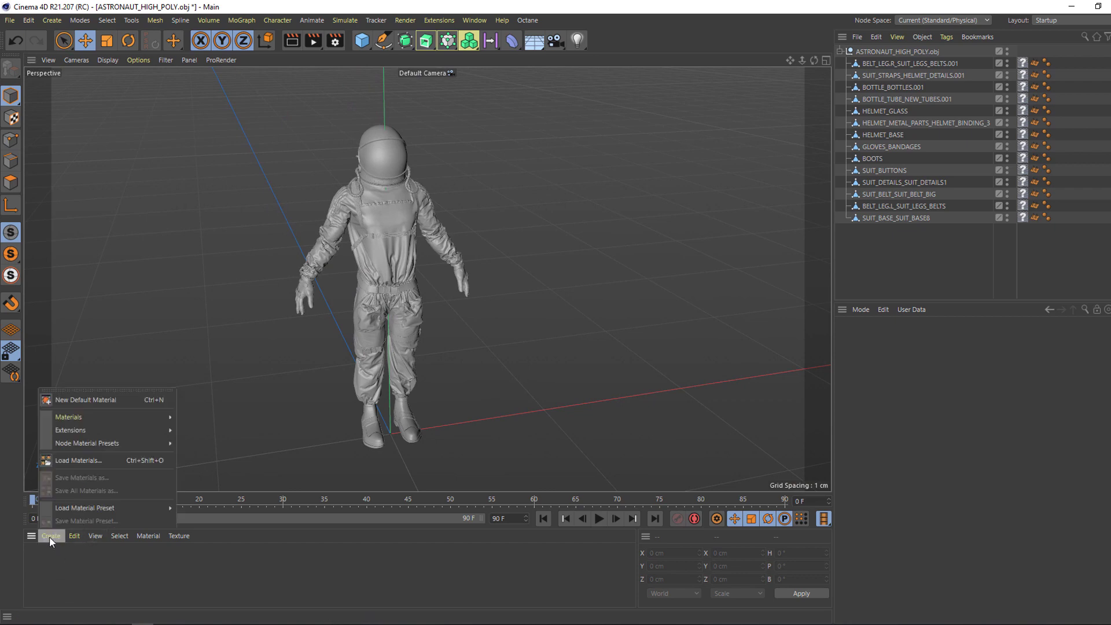
left_click(109, 400)
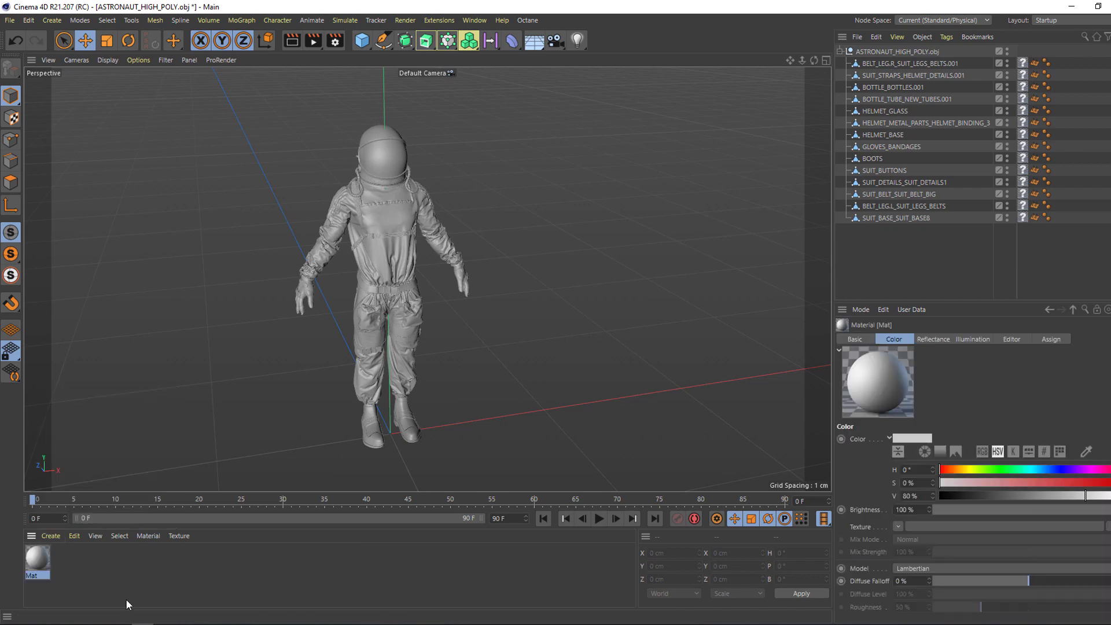
left_click(127, 590)
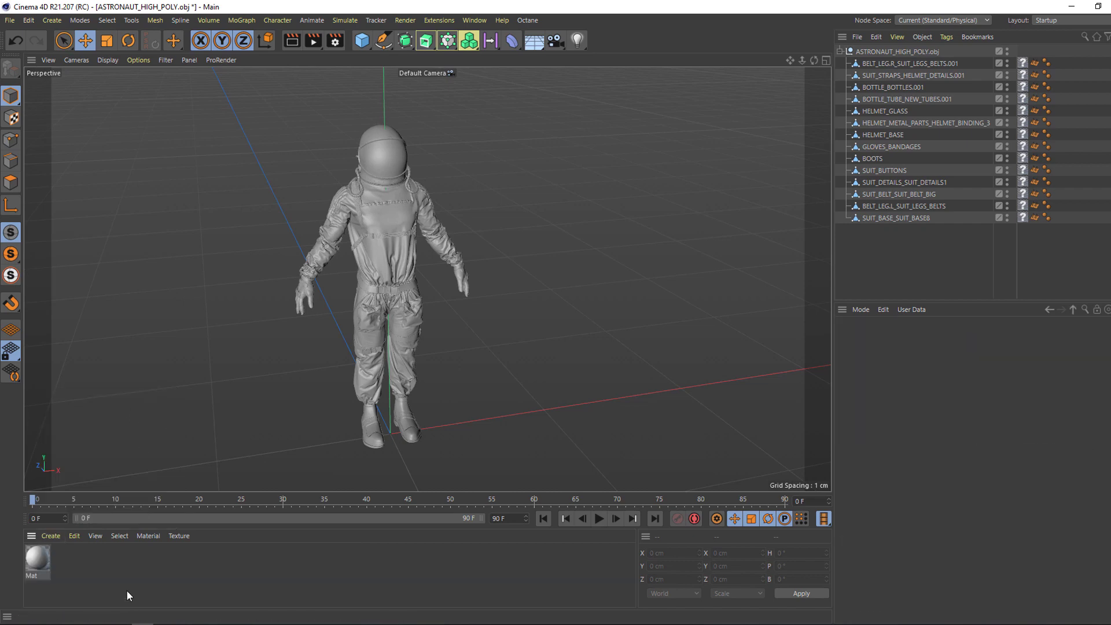
double_click(33, 576)
type("1")
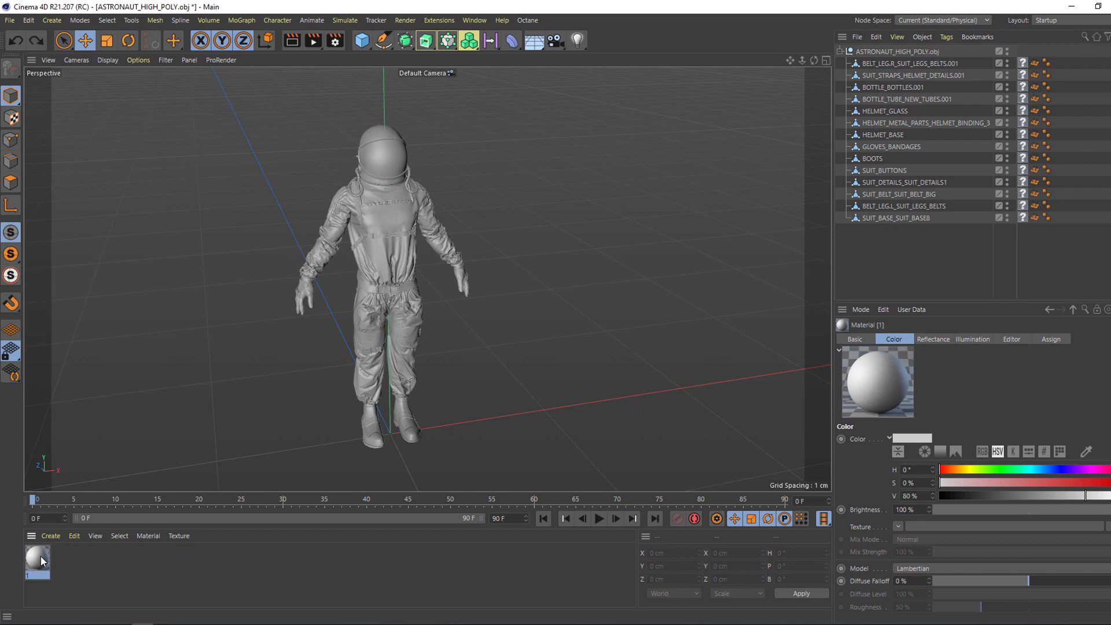
Duplicate material 1, rename the copies 2 through 14 and delete the leftover copy.
left_click_drag(37, 557, 113, 565)
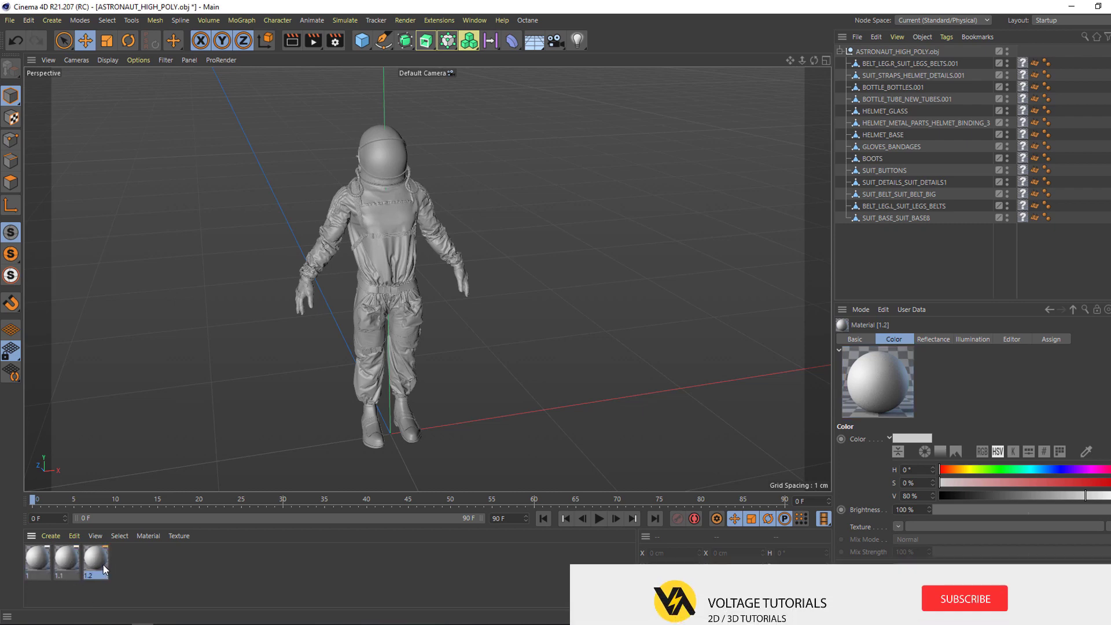
key("ctrl+v")
key("ctrl+v")
key("ctrl+v")
key("ctrl+v")
key("ctrl+v")
key("ctrl+v")
key("ctrl+v")
key("ctrl+v")
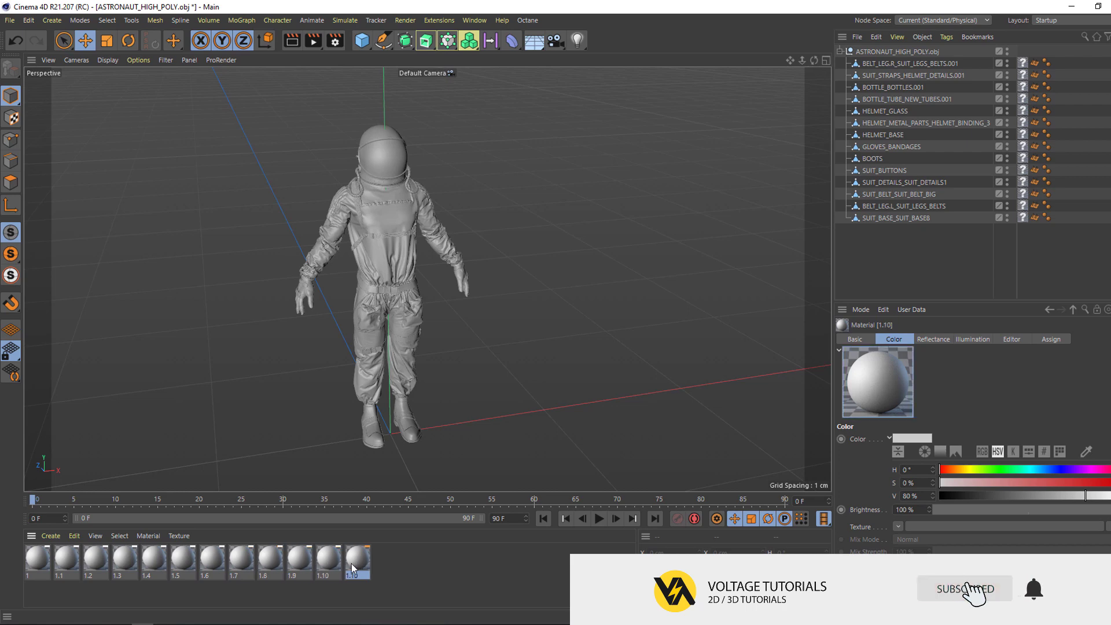
key("ctrl+v")
key("ctrl+v")
key("ctrl+v")
double_click(63, 575)
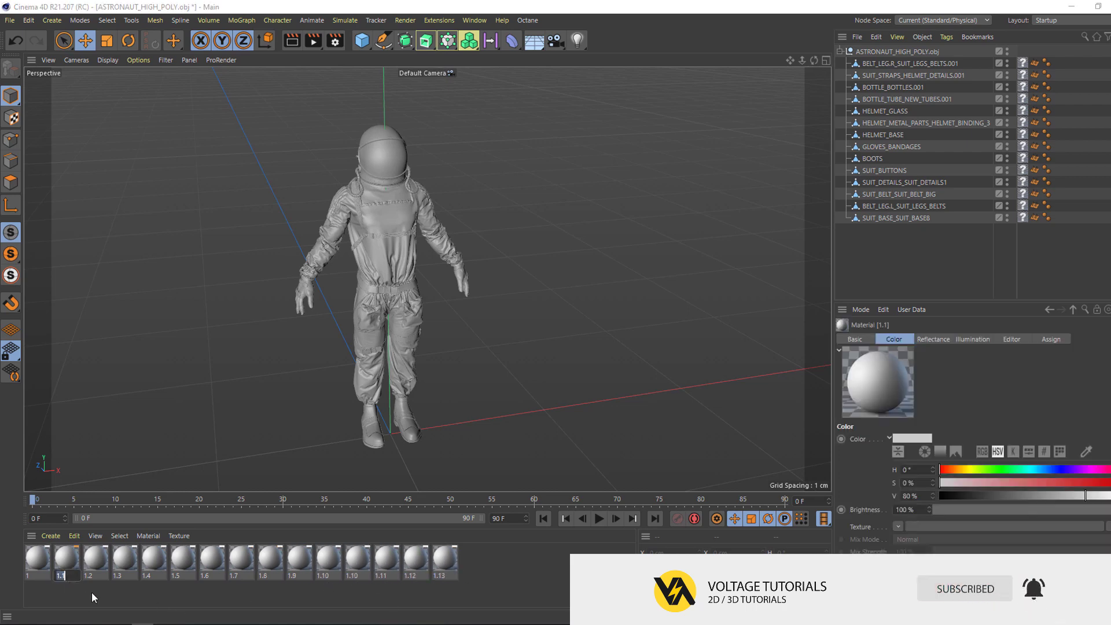
type("2\t3\t4\t5\t6\t7\t8\t9\t10\t11")
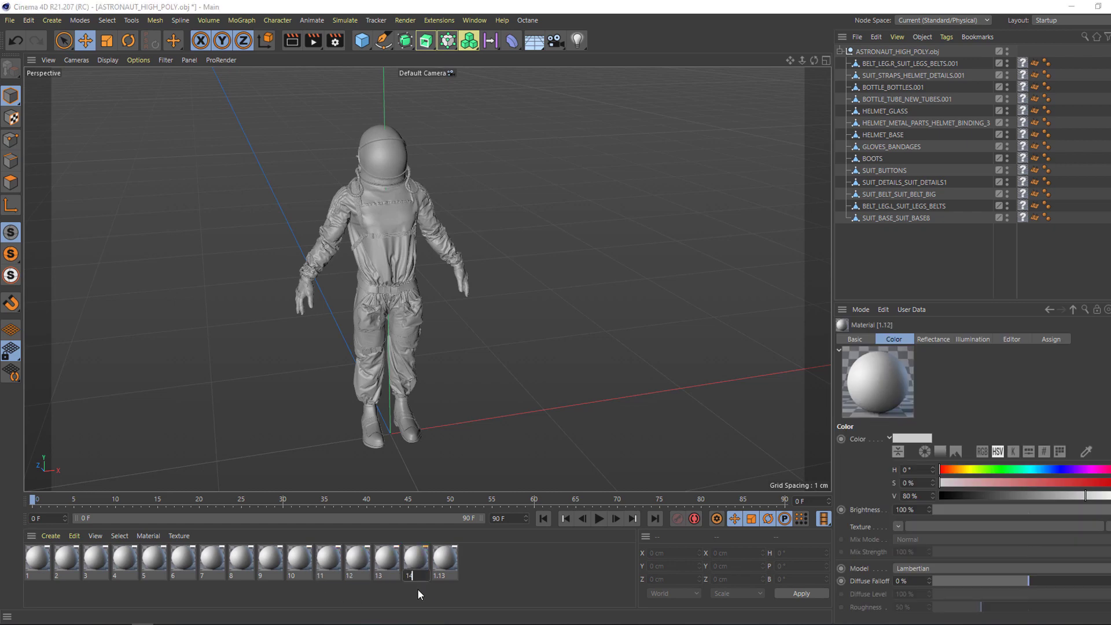
left_click(443, 562)
key("Delete")
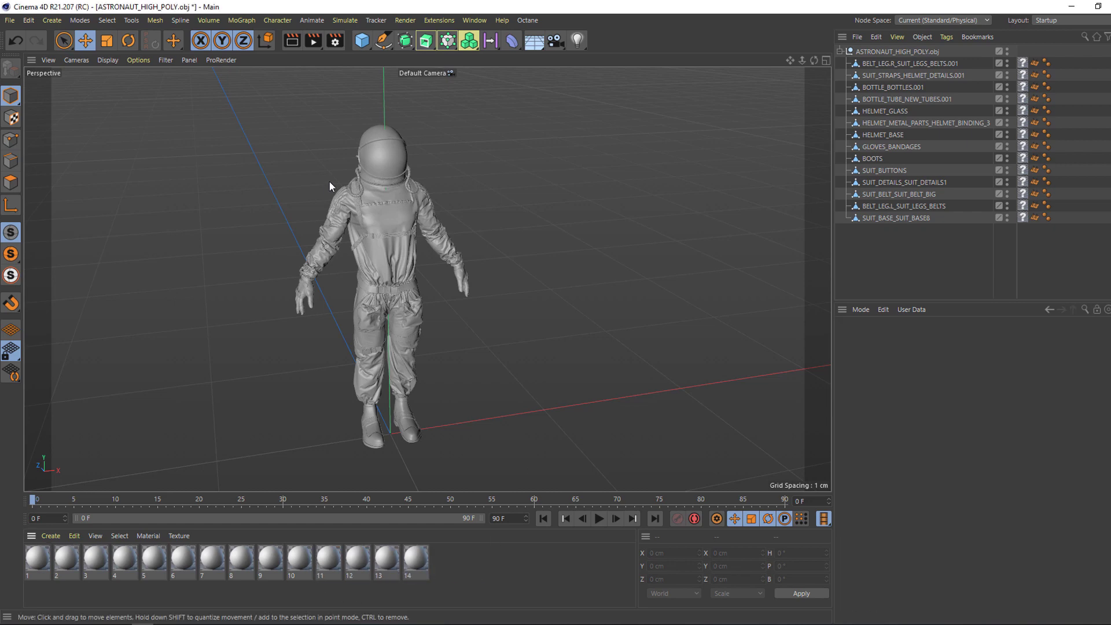
Drag materials 14, 13, 10, 5 and 1 onto the suit belt, leg belts, details, helmet-to-boots and bottle meshes.
left_click_drag(491, 565, 41, 581)
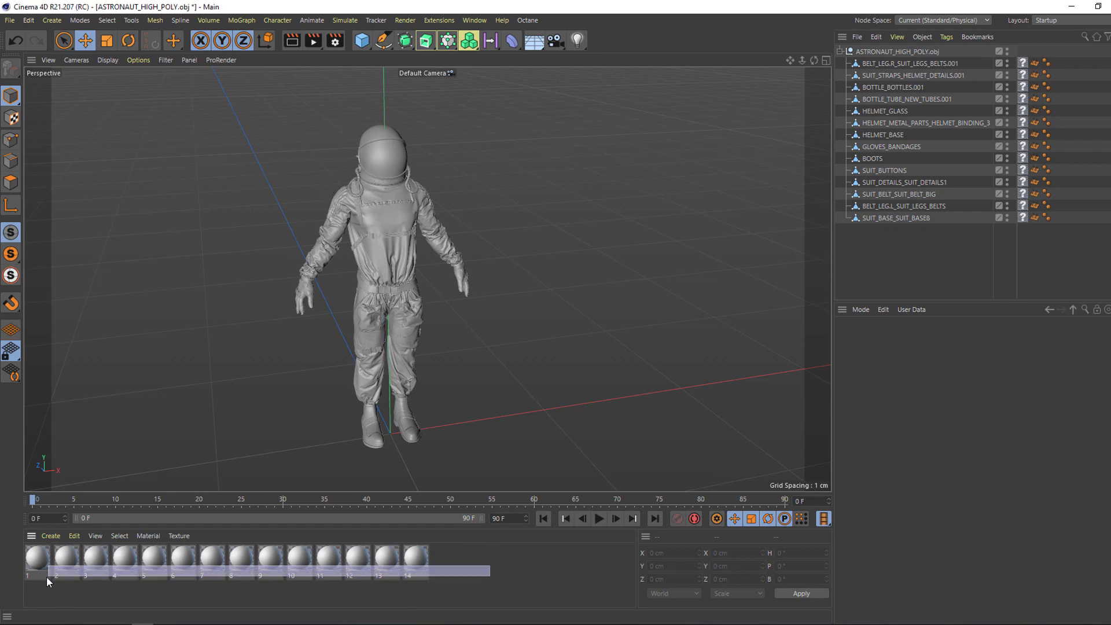
left_click(492, 557)
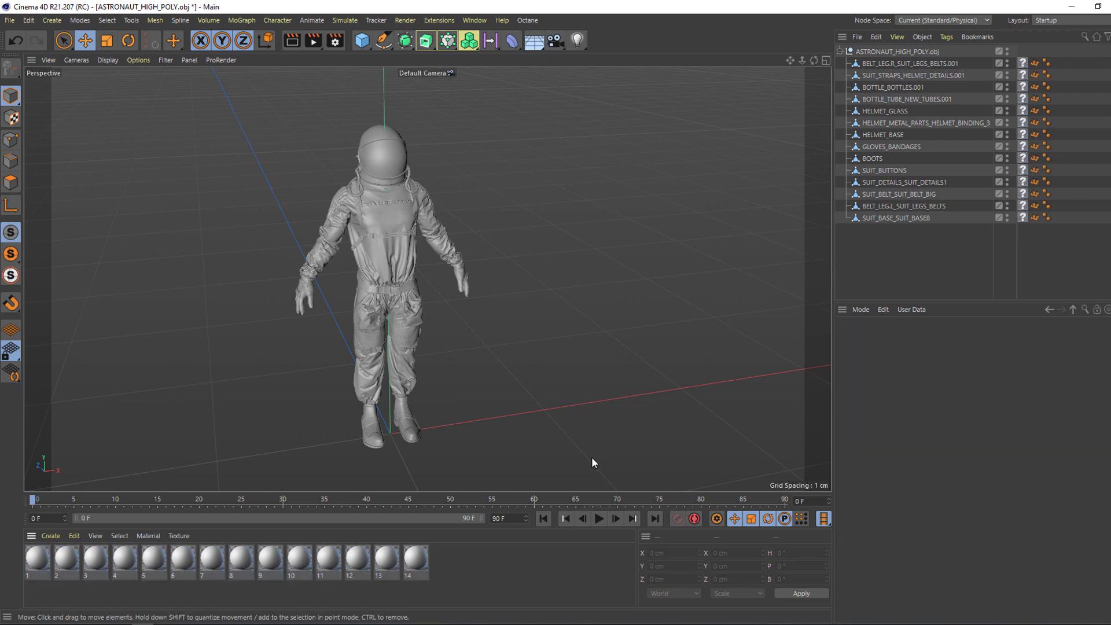
mouse_move(414, 560)
left_mouse_down()
mouse_move(901, 200)
mouse_move(897, 221)
left_mouse_up()
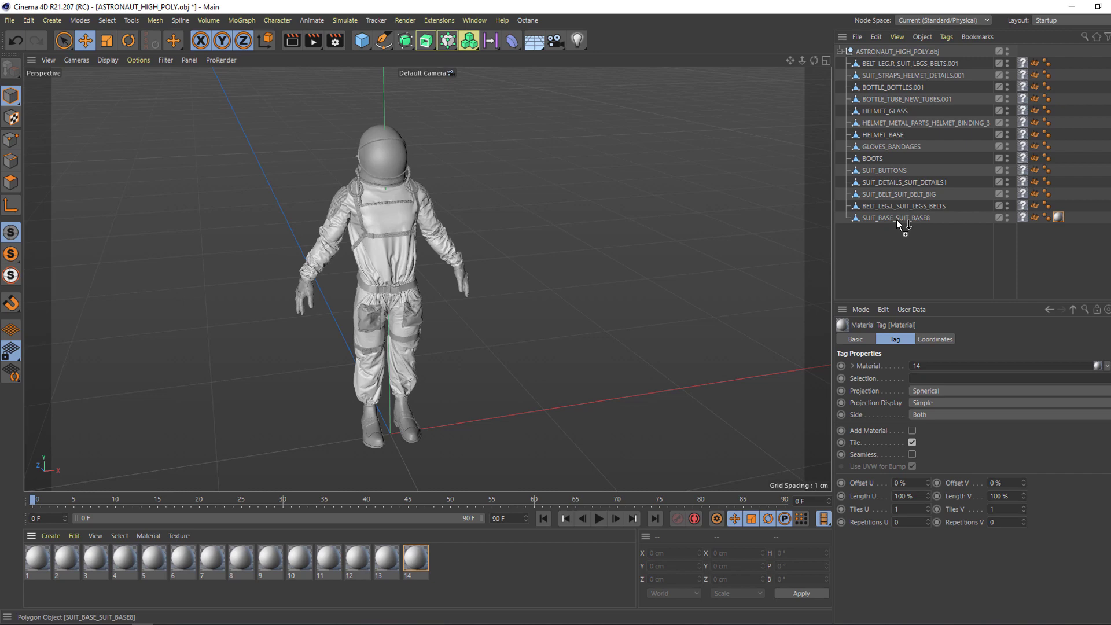
left_click(456, 568)
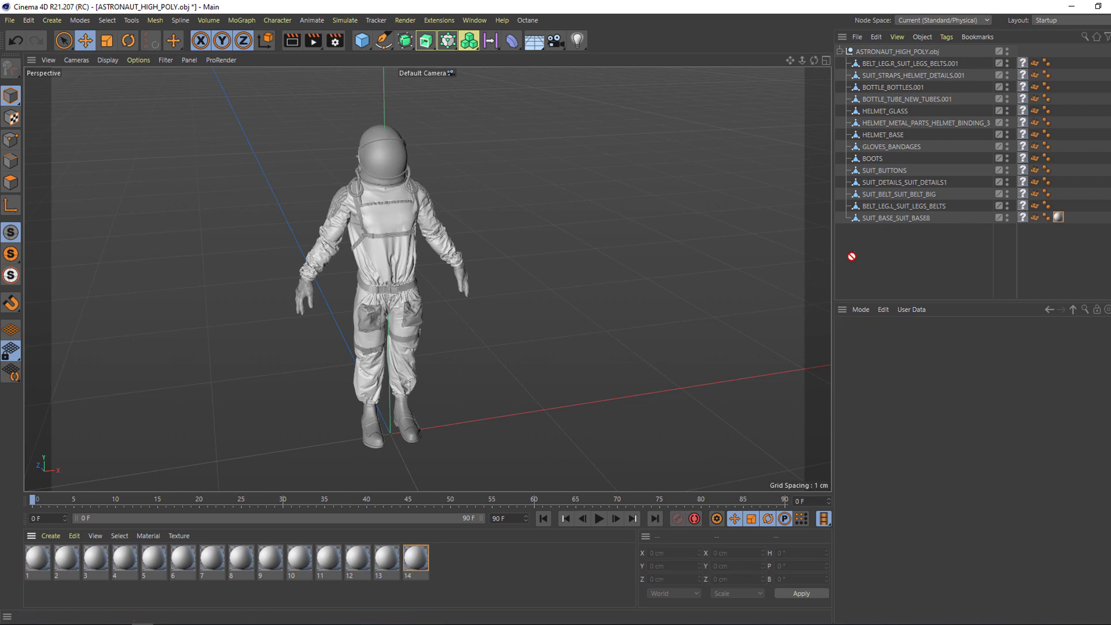
left_click_drag(880, 231, 898, 206)
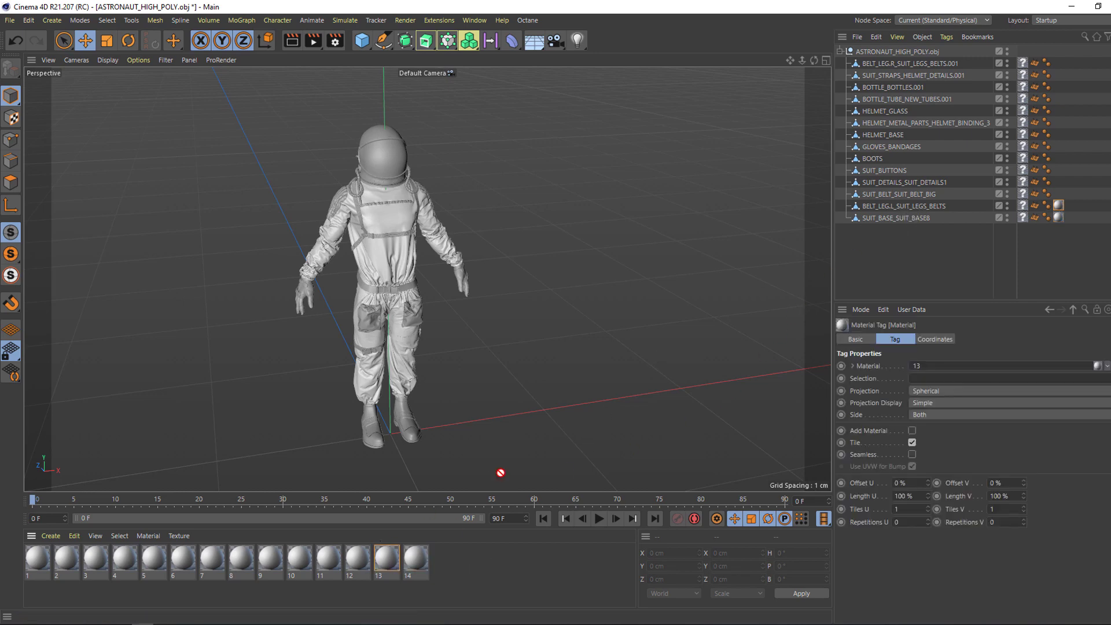
left_click_drag(299, 559, 919, 182)
left_click_drag(154, 558, 893, 112)
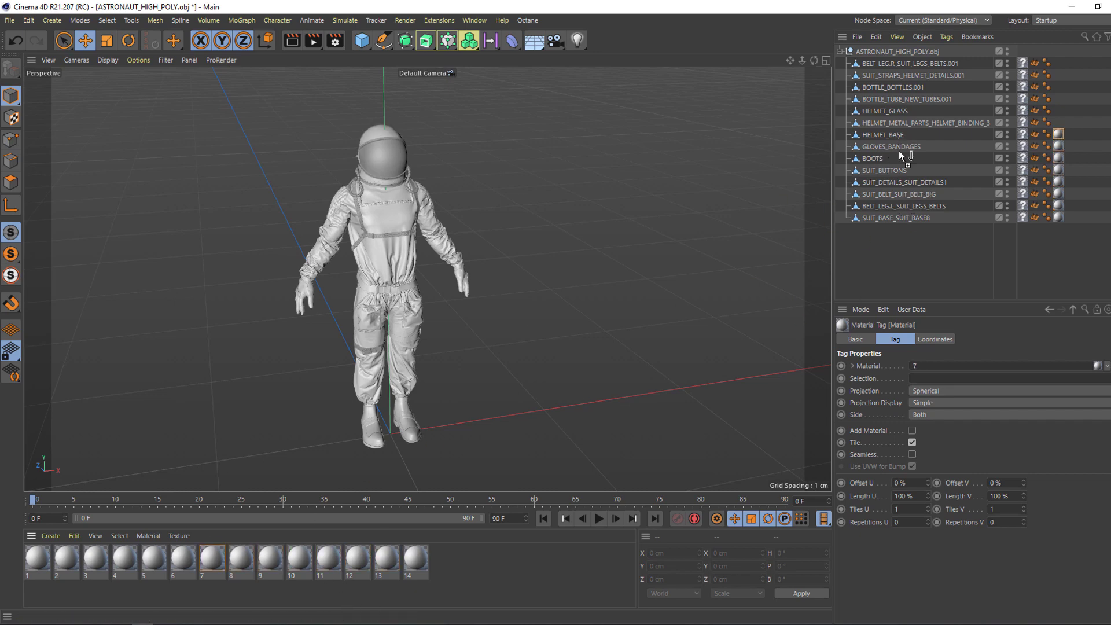
left_click_drag(38, 559, 984, 64)
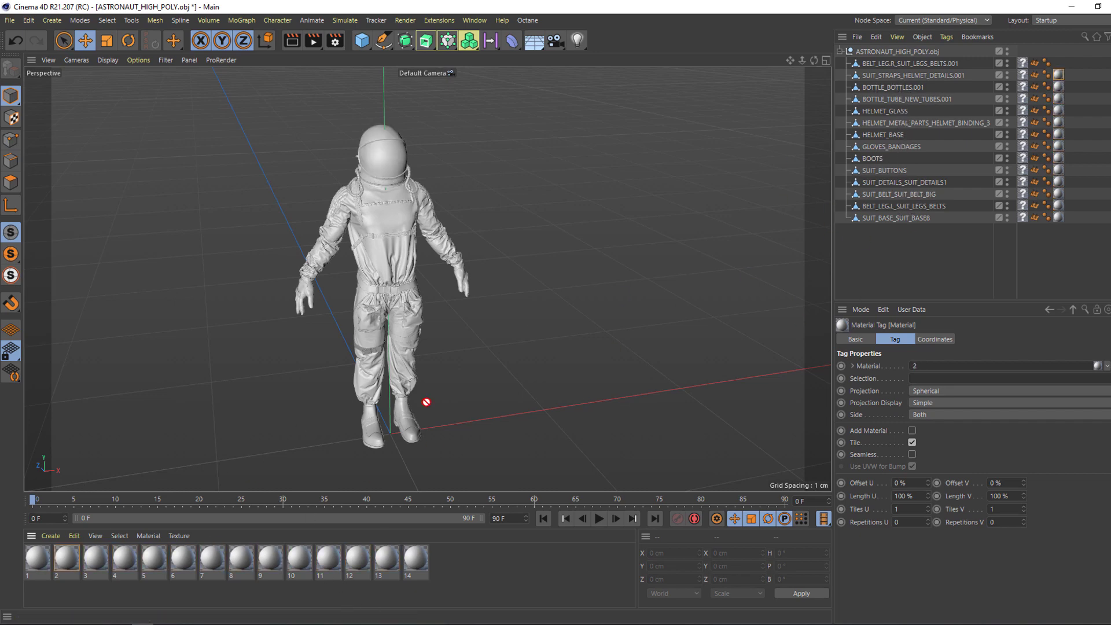
left_click_drag(327, 281, 450, 278)
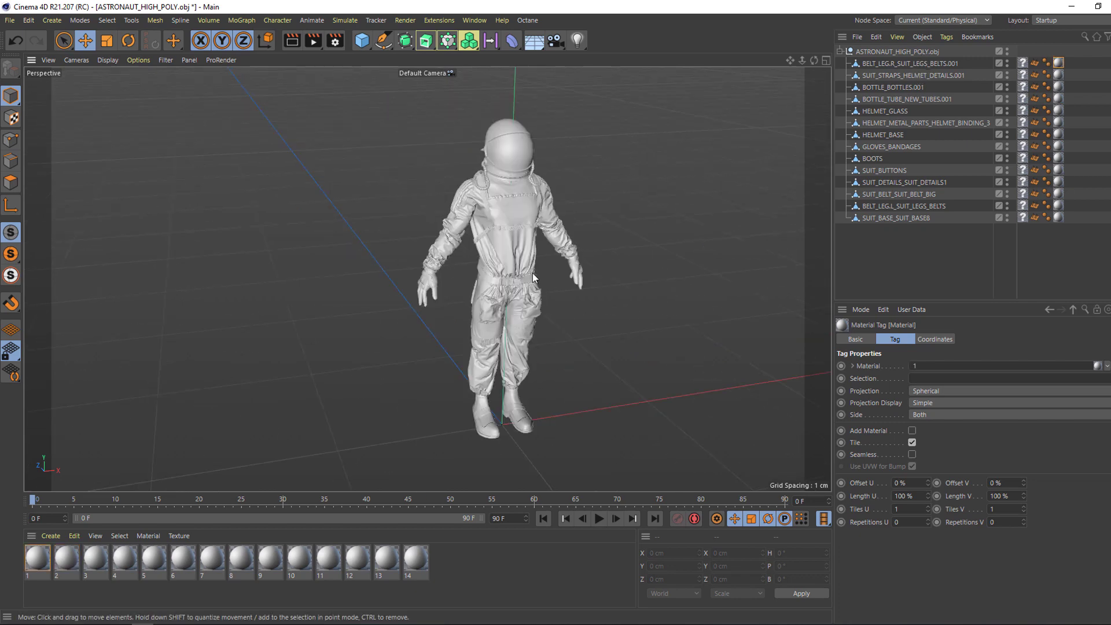
left_click_drag(537, 279, 450, 278)
Scale the ASTRONAUT_HIGH_POLY group up about thirteenfold with the Scale tool, undoing the overshoot.
left_click(880, 50)
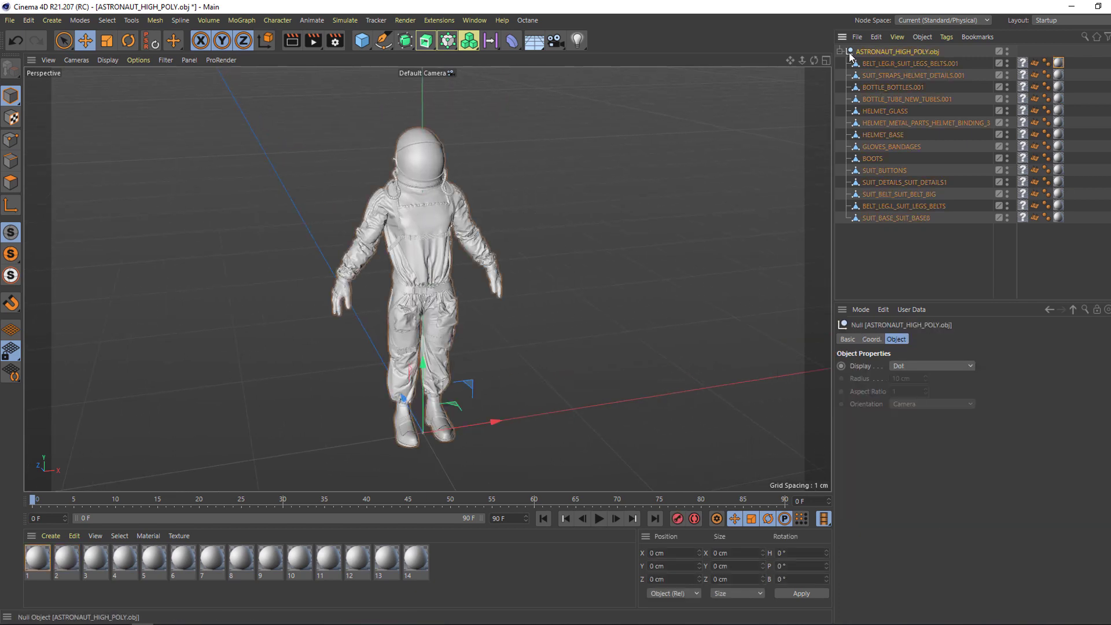
key("t")
left_click_drag(450, 427, 412, 426)
scroll(569, 344, "up", 2)
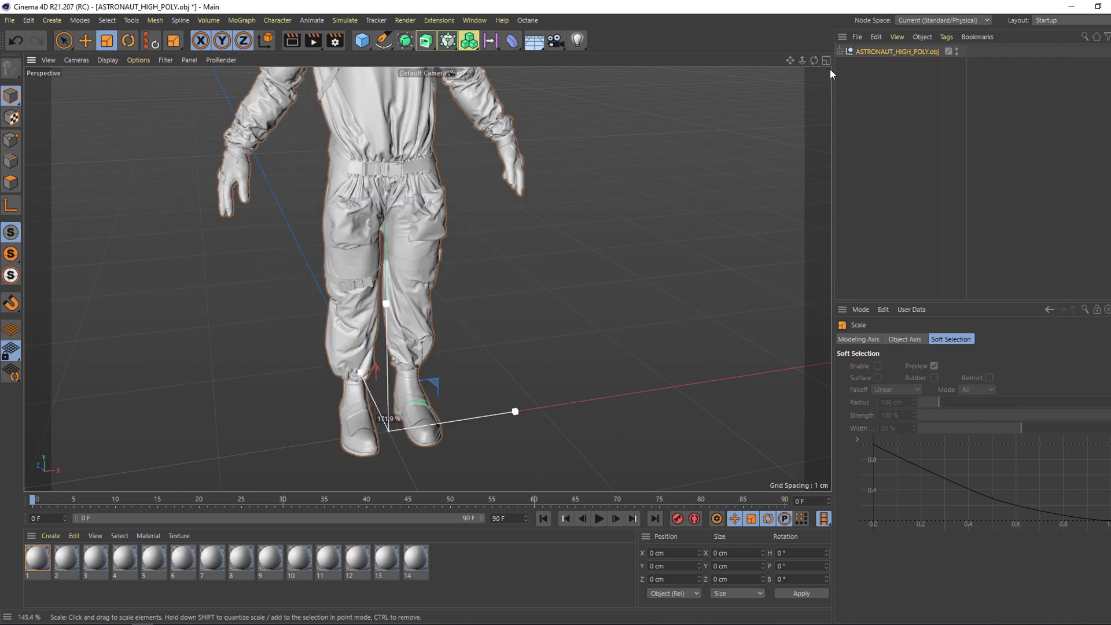
scroll(419, 408, "down", 10)
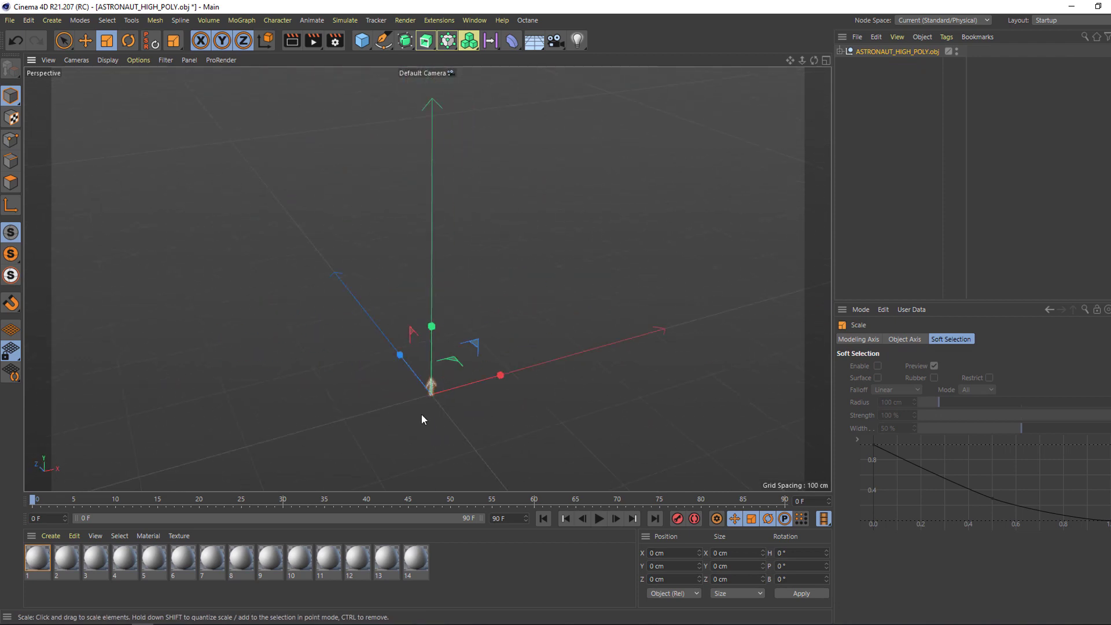
left_click_drag(451, 415, 584, 296)
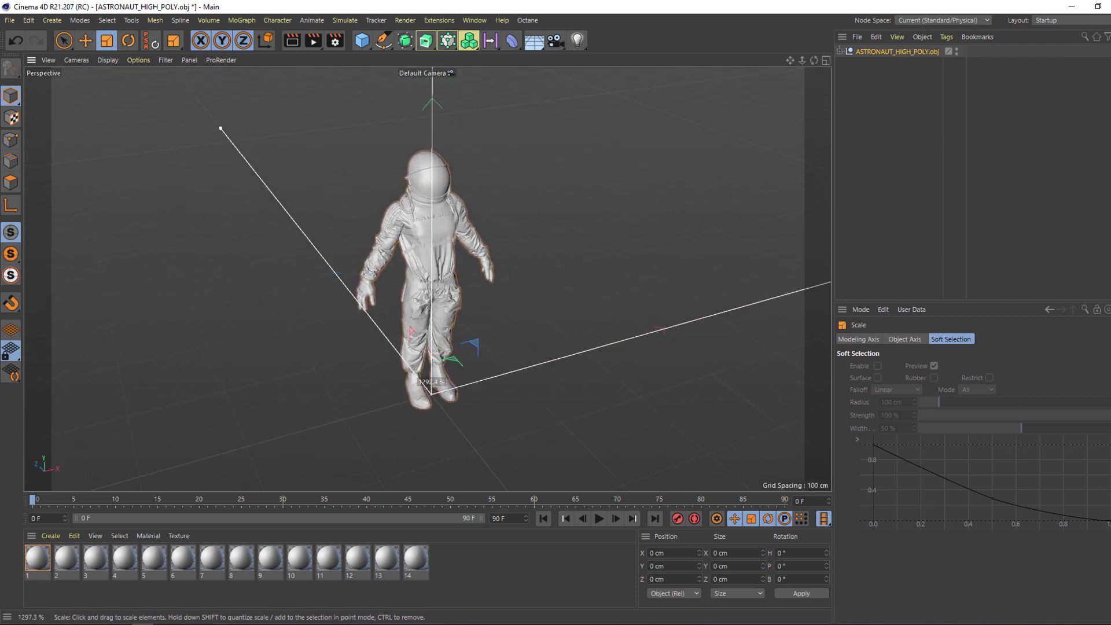
left_click_drag(261, 178, 179, 78)
key("ctrl+z")
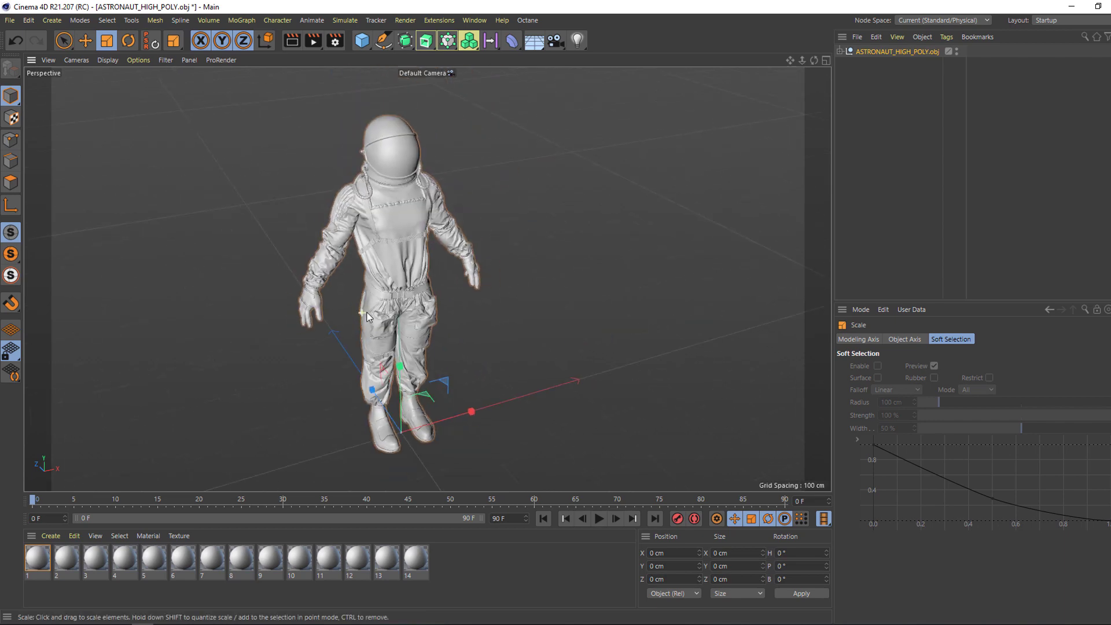
Save the scene as C4D.c4d in the parent ASTRONAUT folder.
left_click(10, 22)
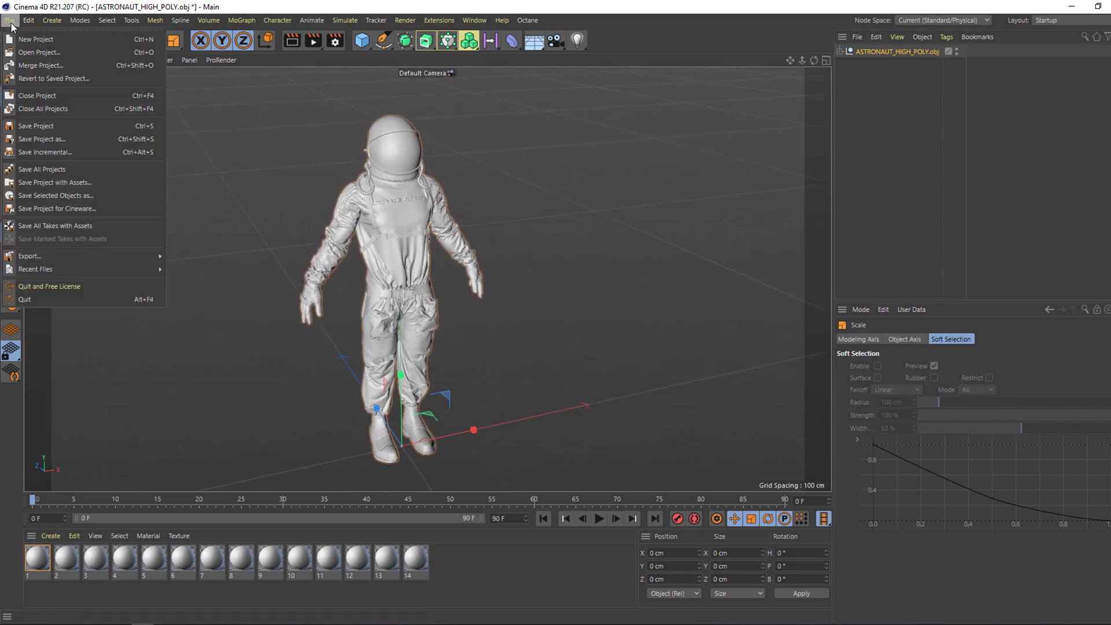
left_click(304, 190)
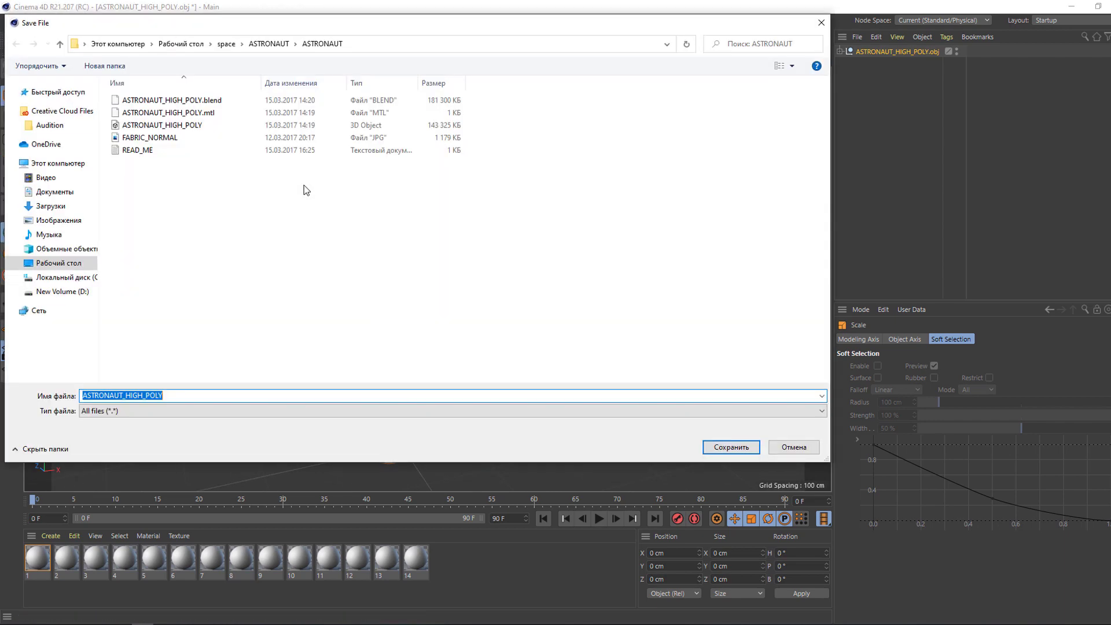
left_click(270, 45)
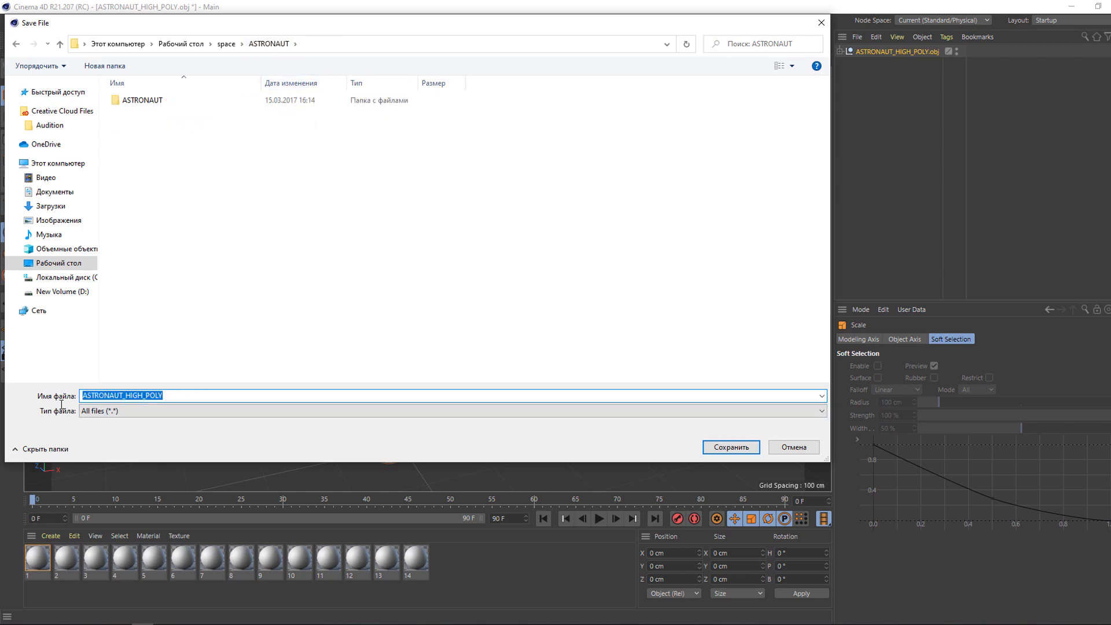
type("C4D")
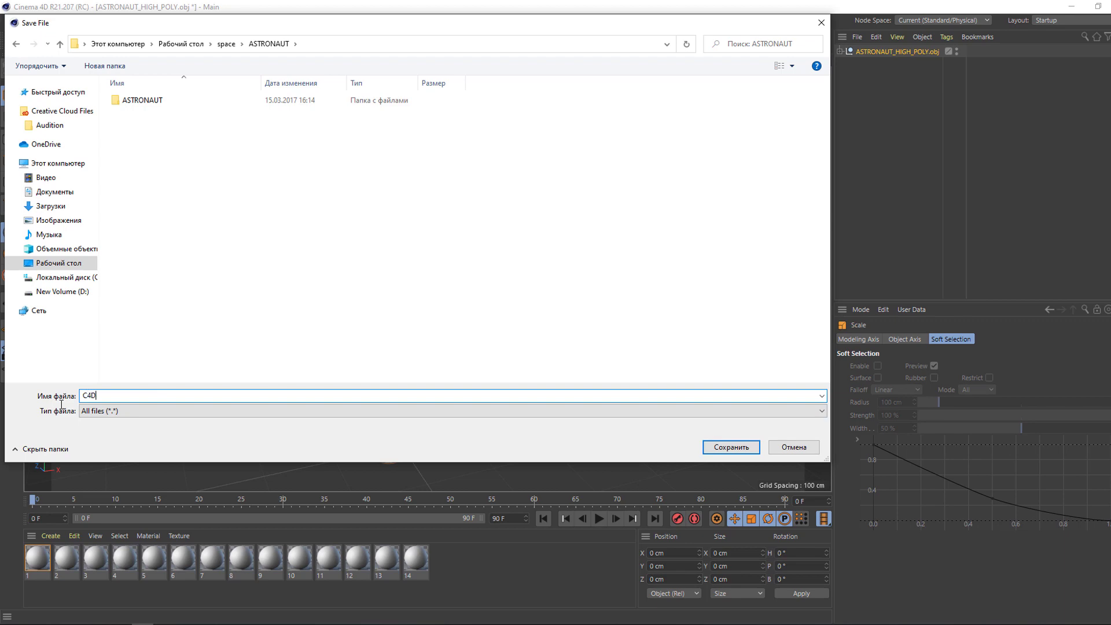
left_click(731, 447)
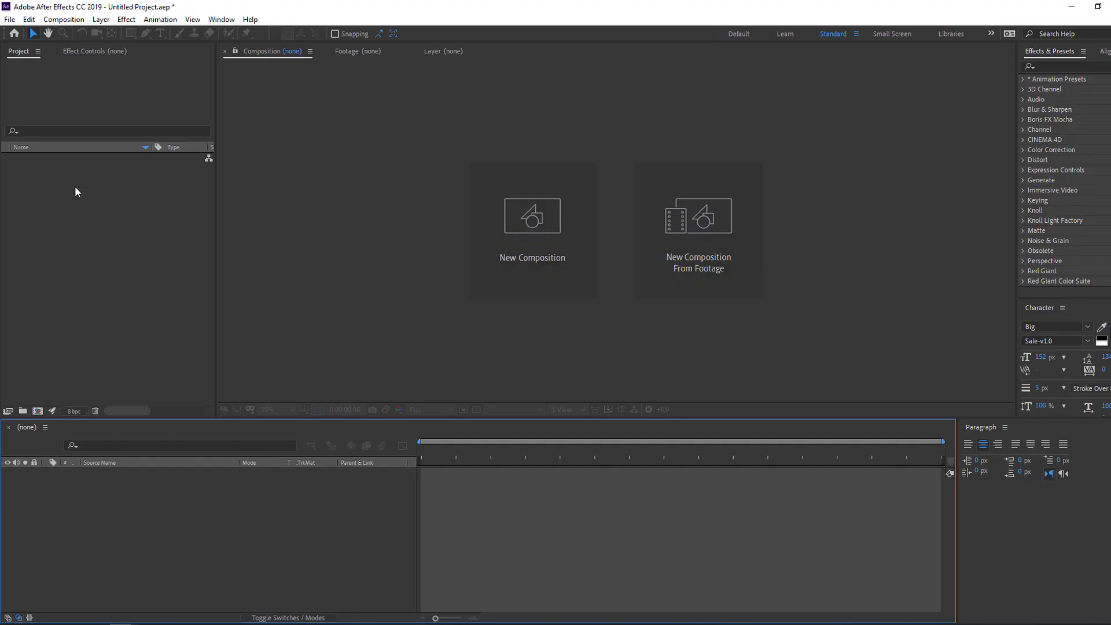
Start a new 1920×1080, 25 fps, 10-second composition named SPACE.
right_click(75, 187)
left_click(90, 190)
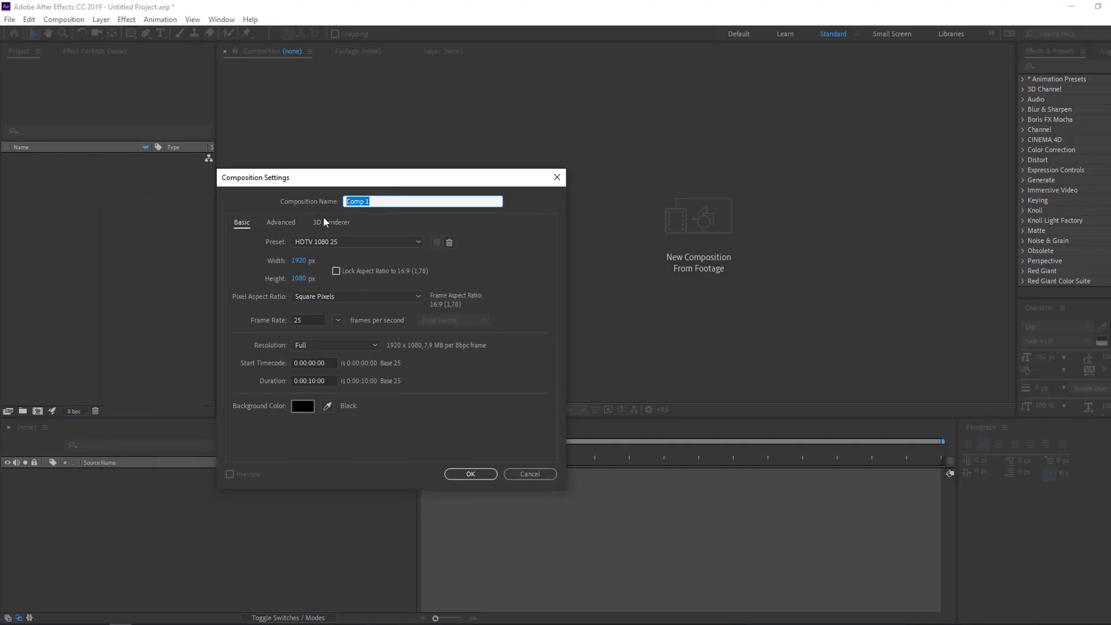
type("SPACE")
Confirm SPACE, add a full-frame solid named Element 3D and apply the Video Copilot Element effect.
left_click(471, 474)
right_click(87, 509)
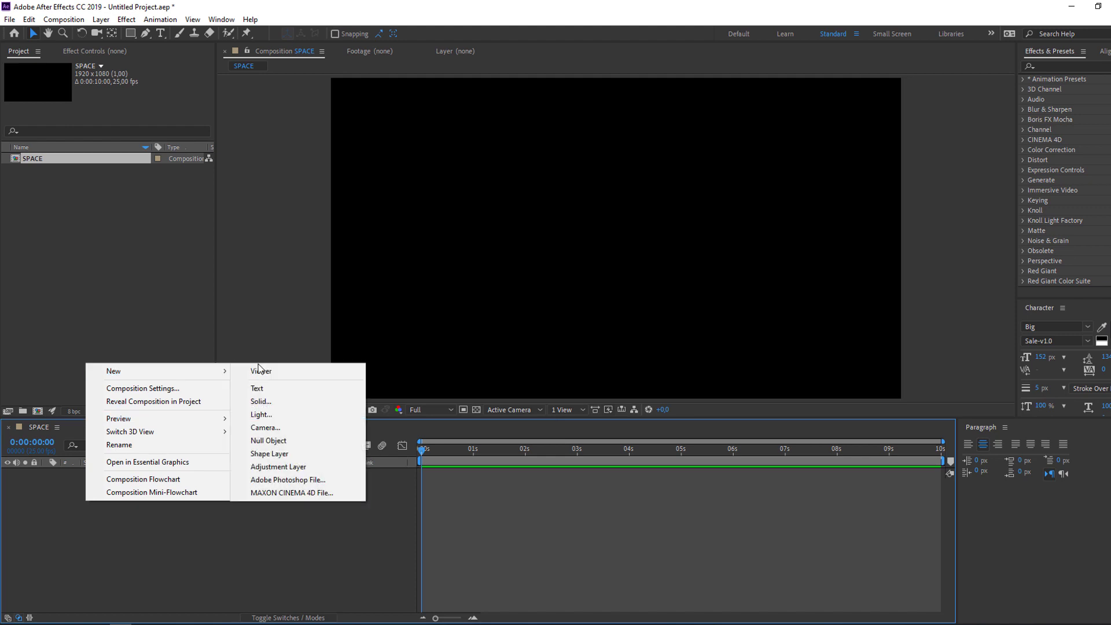
left_click(261, 401)
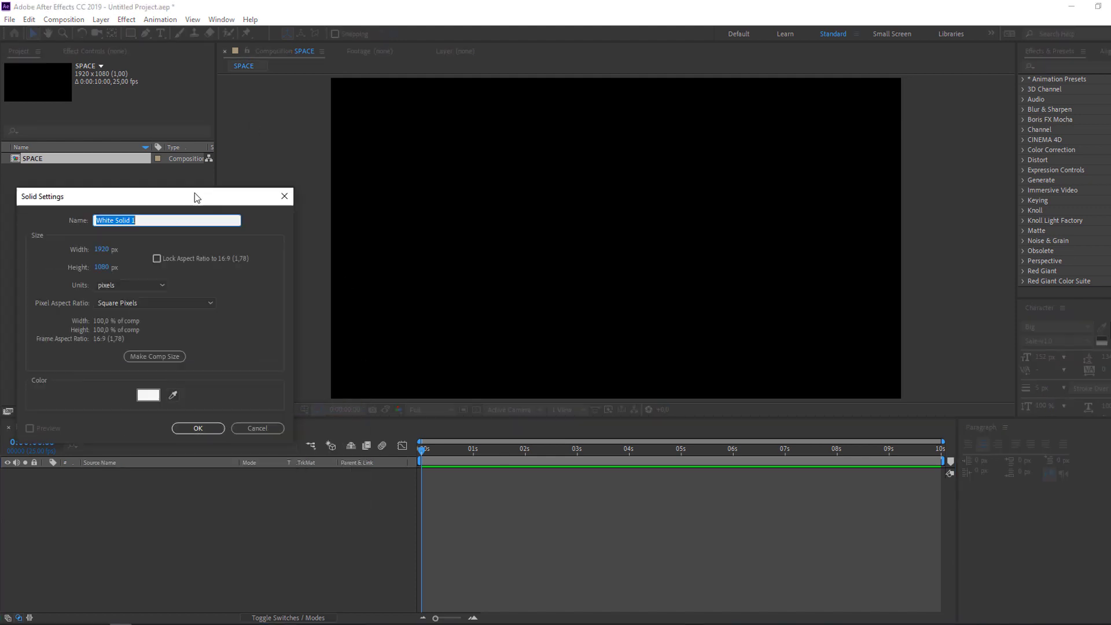
left_click_drag(218, 193, 439, 194)
key("ctrl+a")
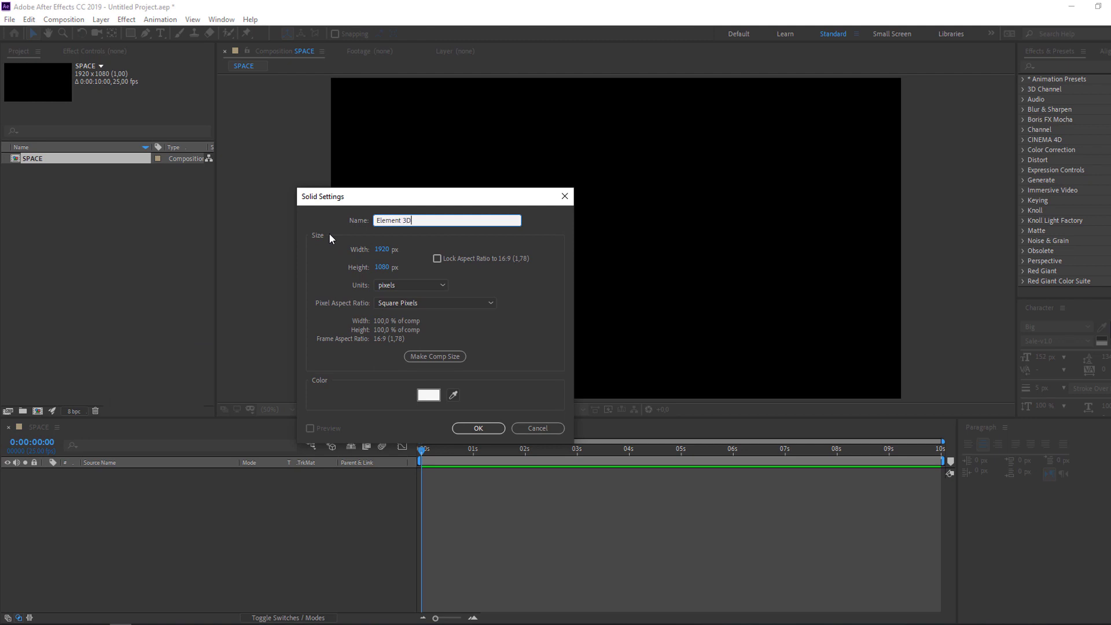
left_click(478, 428)
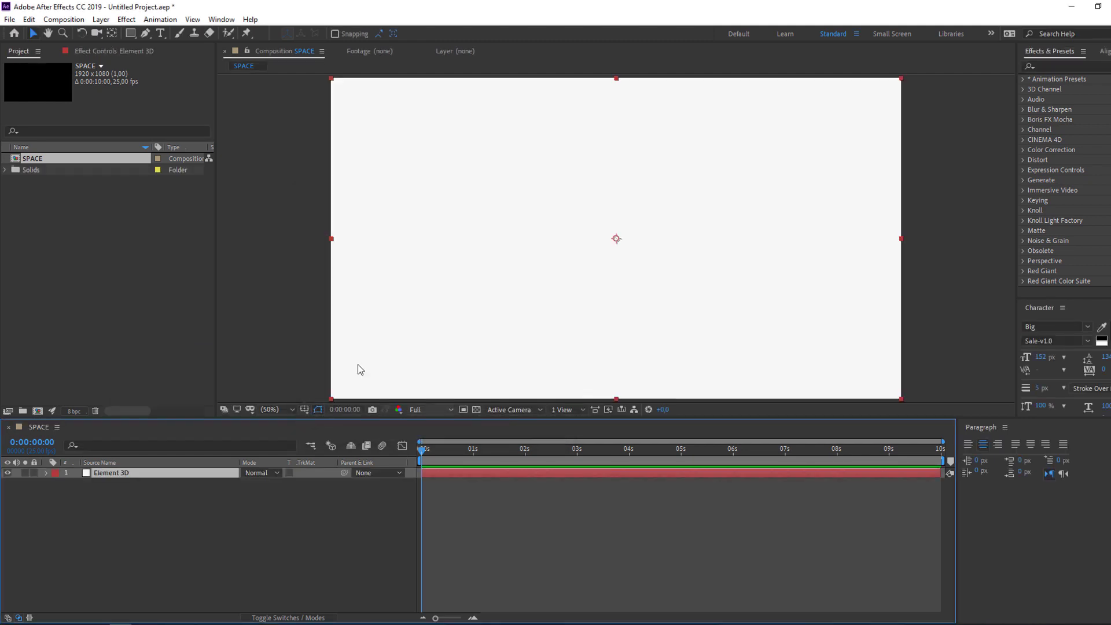
left_click(126, 21)
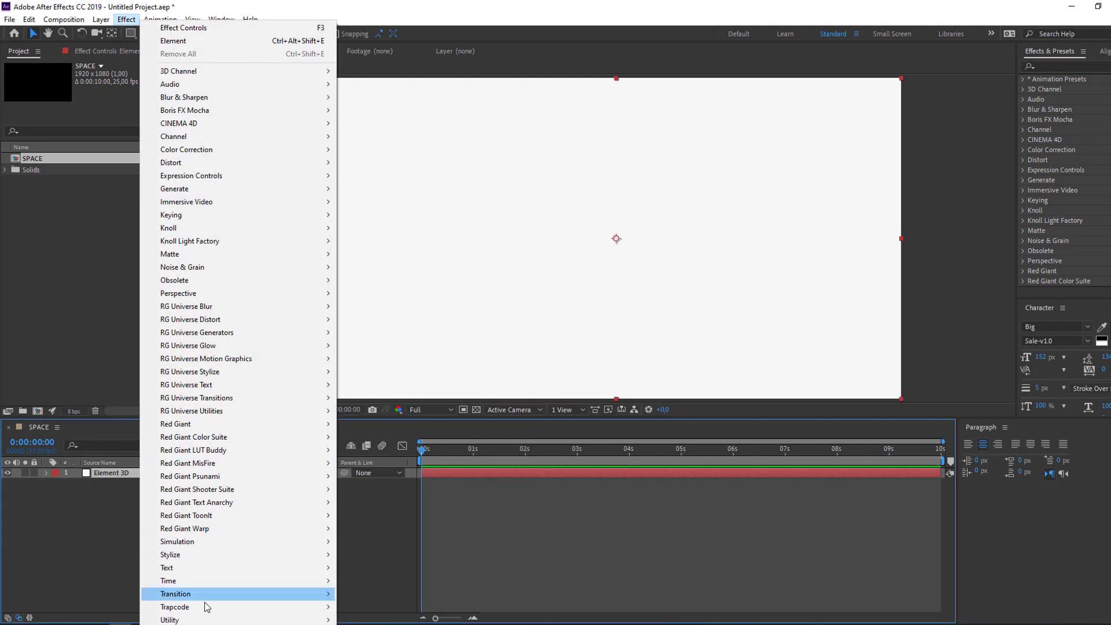
left_click(365, 602)
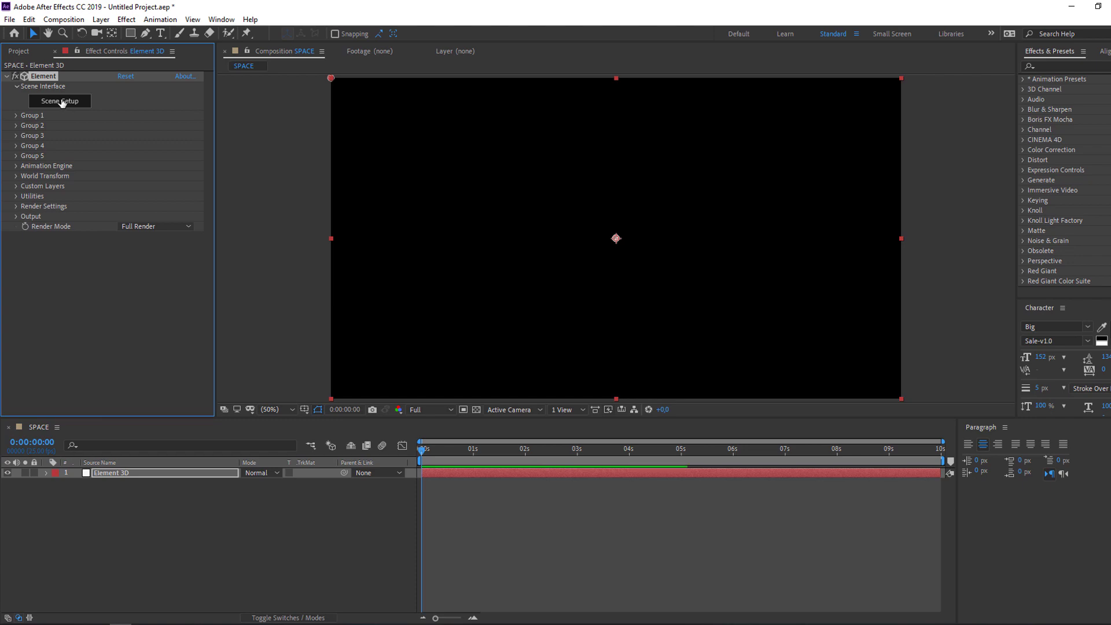
Import the C4D.c4d astronaut model from the ASTRONAUT folder into Element 3D's Scene Setup.
left_click(60, 101)
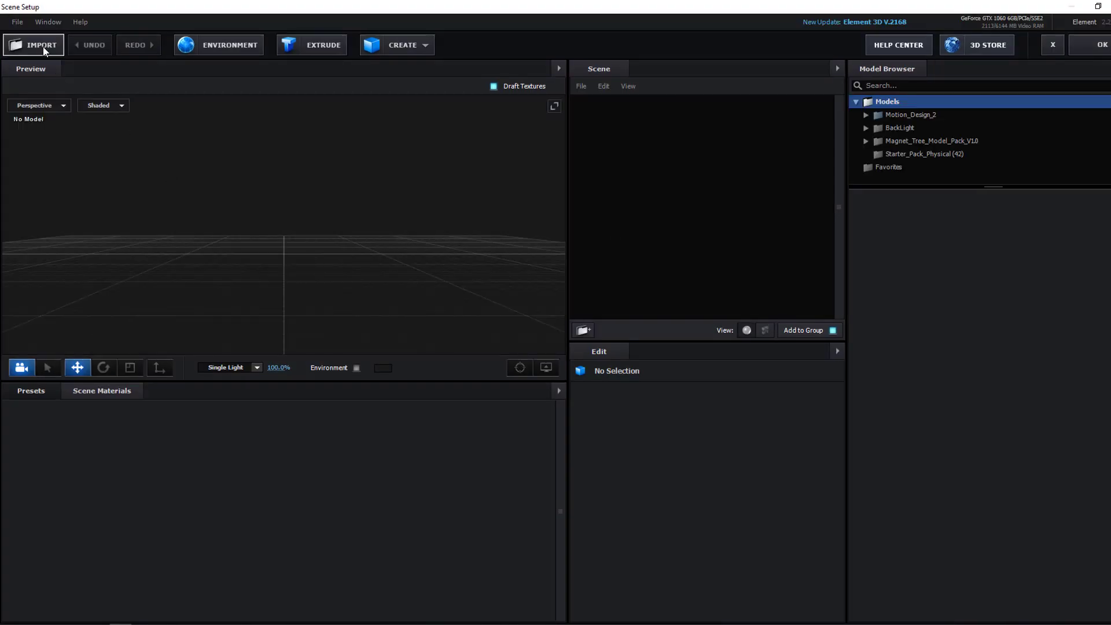
left_click(44, 50)
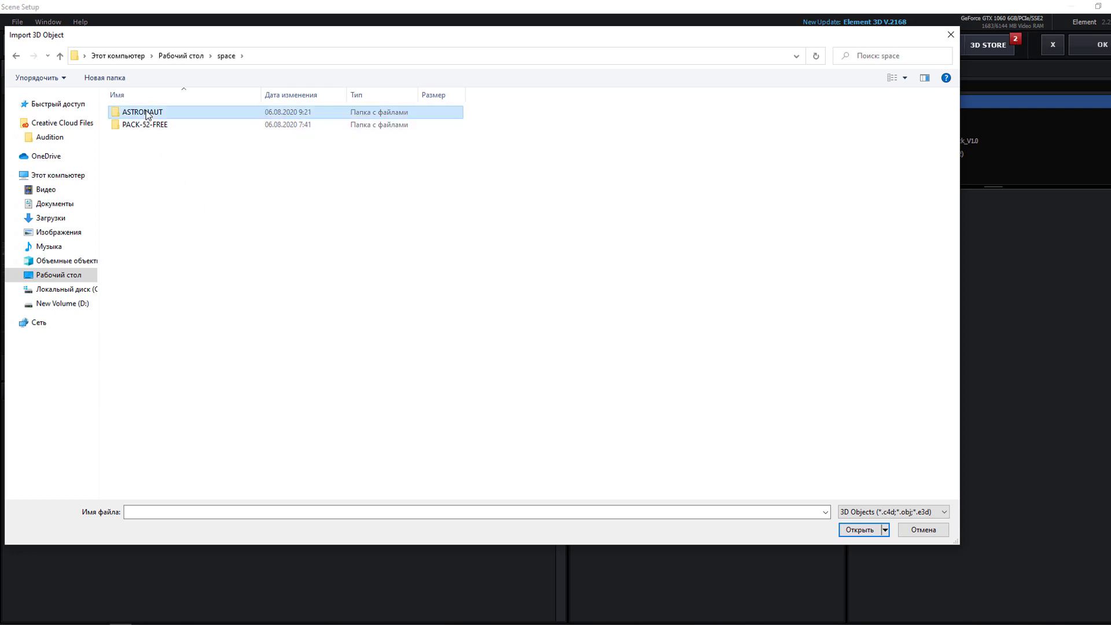
double_click(142, 112)
left_click_drag(214, 36, 244, 33)
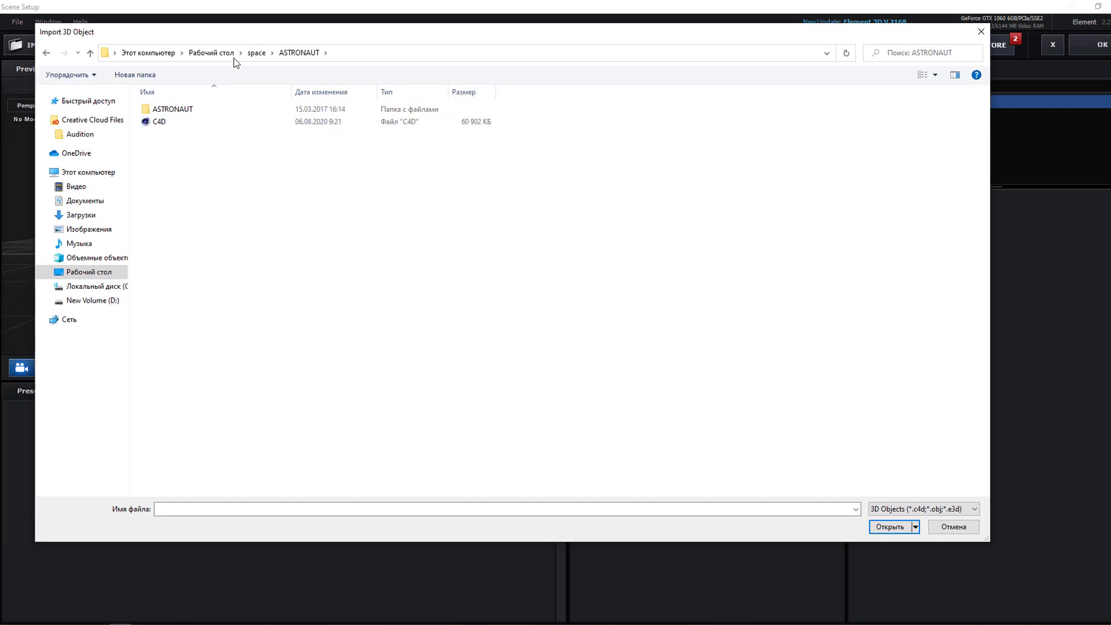
left_click(160, 123)
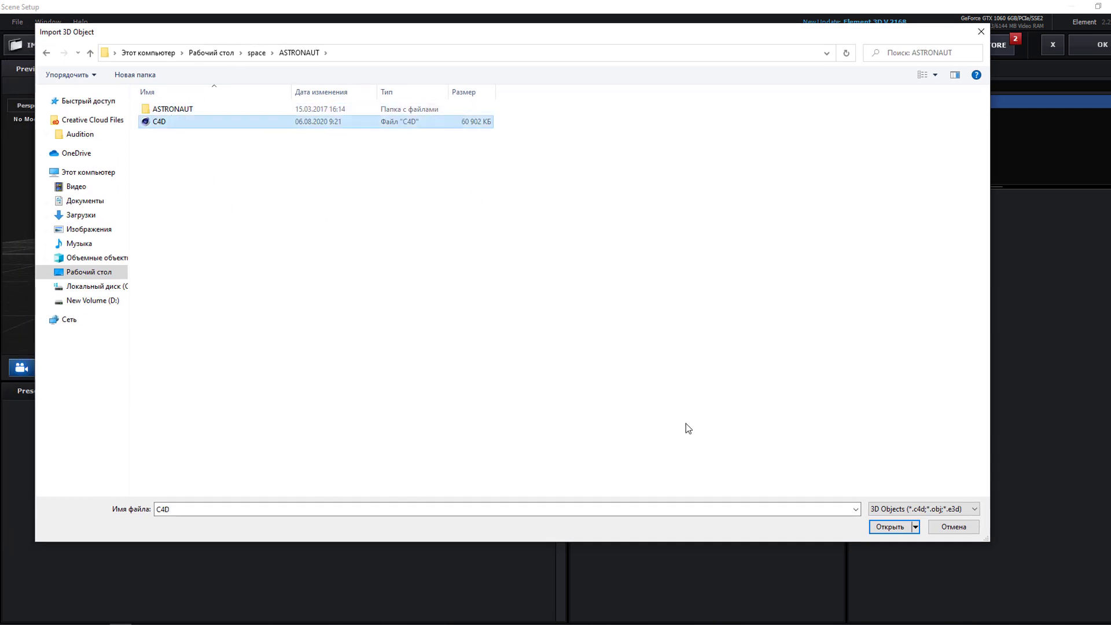
left_click(891, 526)
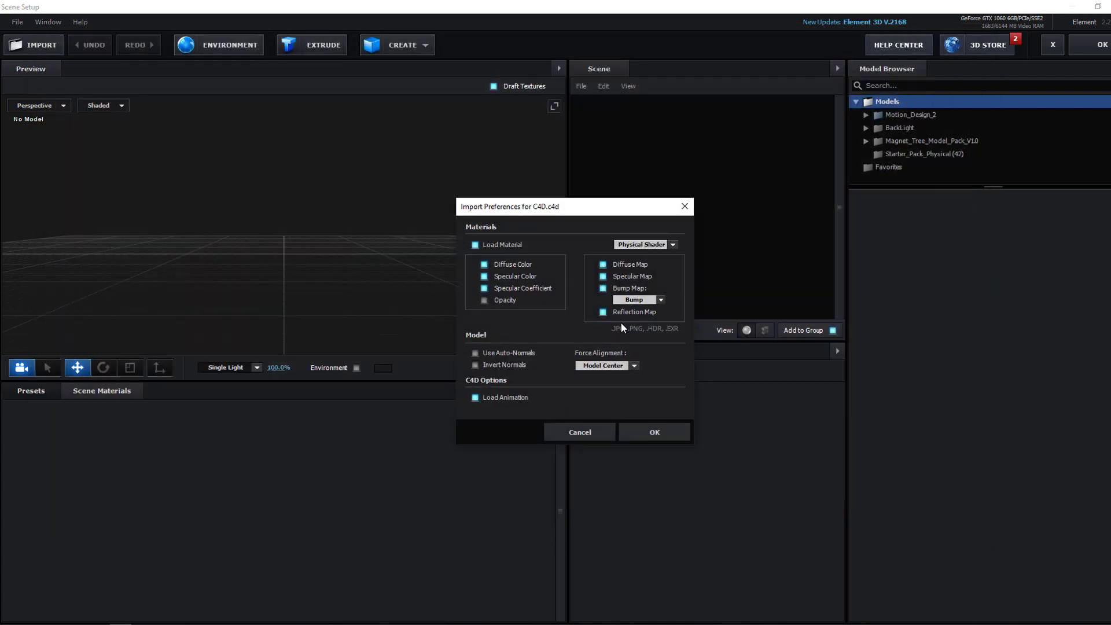
left_click_drag(571, 213, 362, 113)
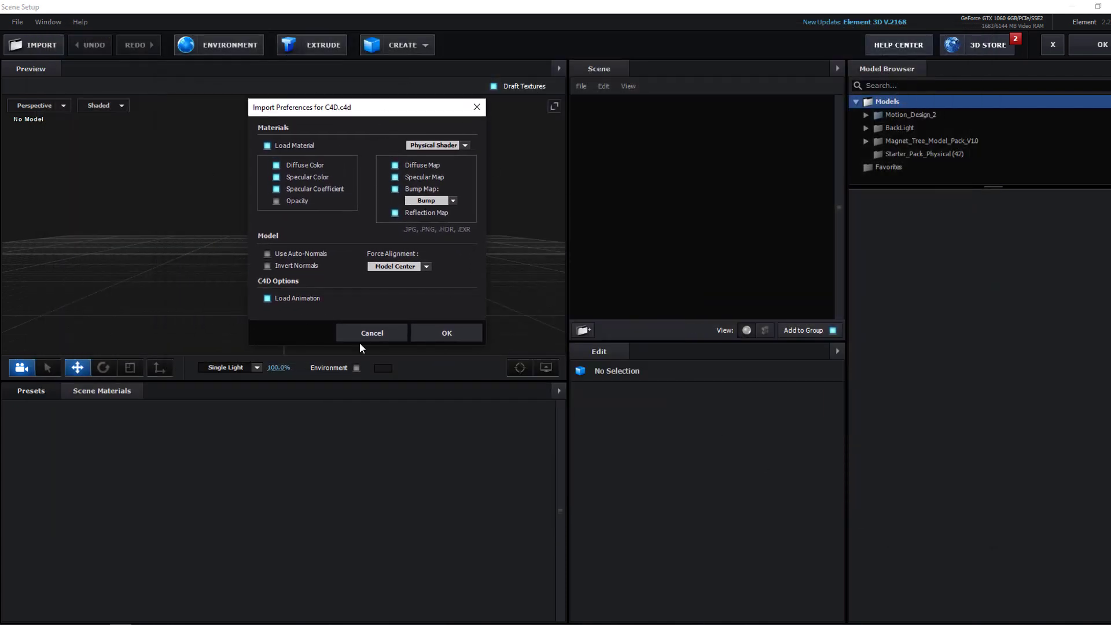
left_click(454, 333)
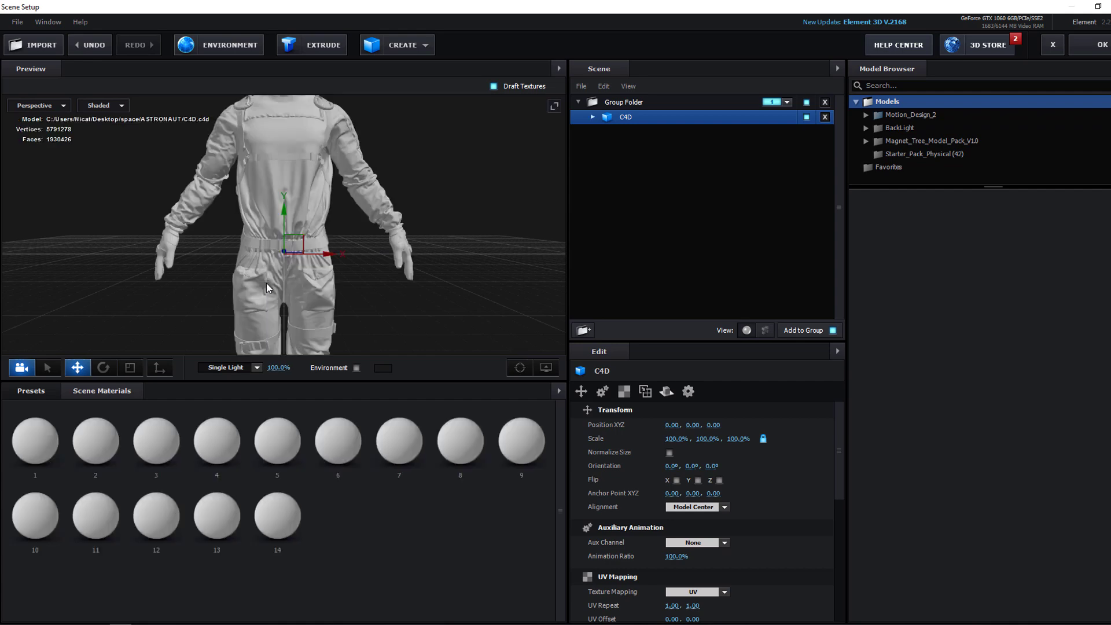
Apply the Physical preset Black_Gloss material to the helmet visor.
scroll(266, 283, "down", 5)
mouse_move(255, 294)
left_mouse_down()
mouse_move(283, 276)
mouse_move(297, 149)
mouse_move(359, 216)
left_mouse_up()
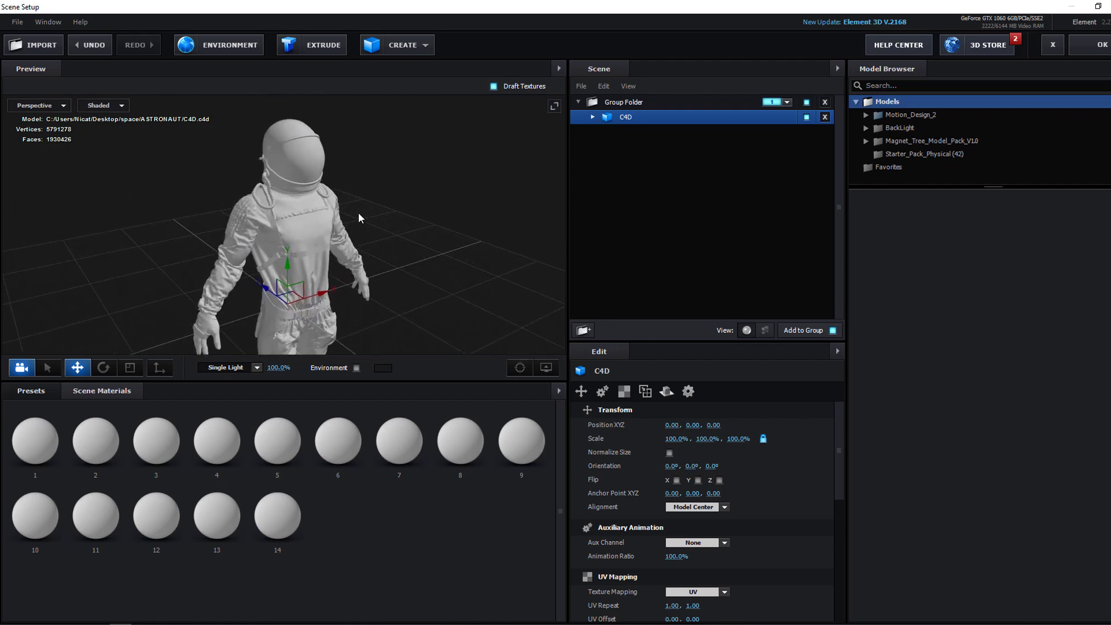
left_click(37, 392)
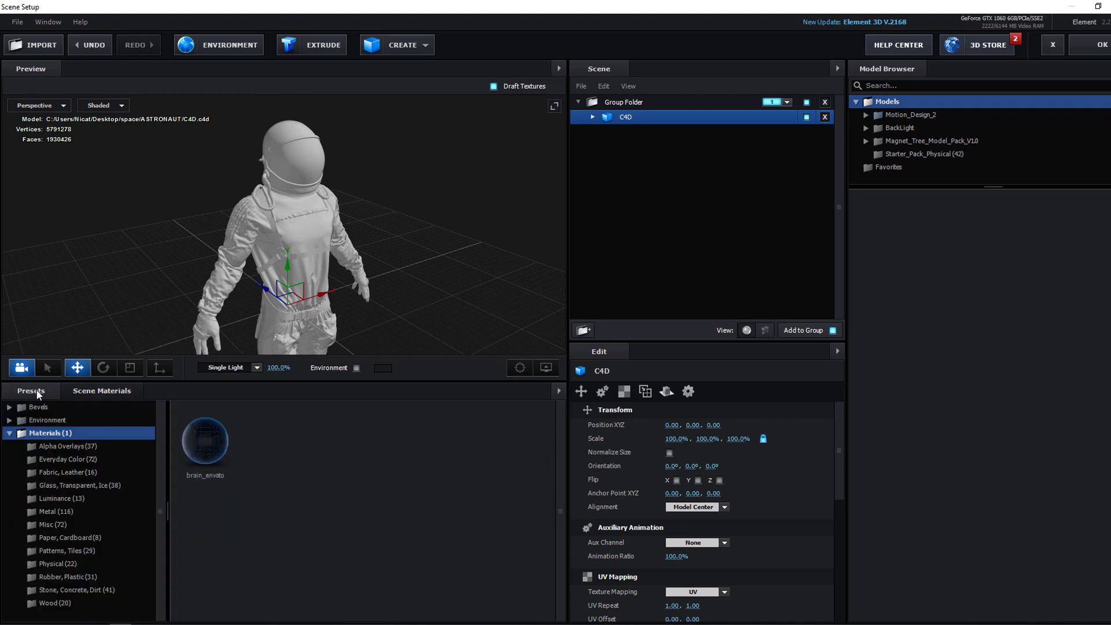
left_click(47, 565)
mouse_move(383, 227)
left_mouse_down()
mouse_move(348, 237)
mouse_move(275, 375)
left_mouse_up()
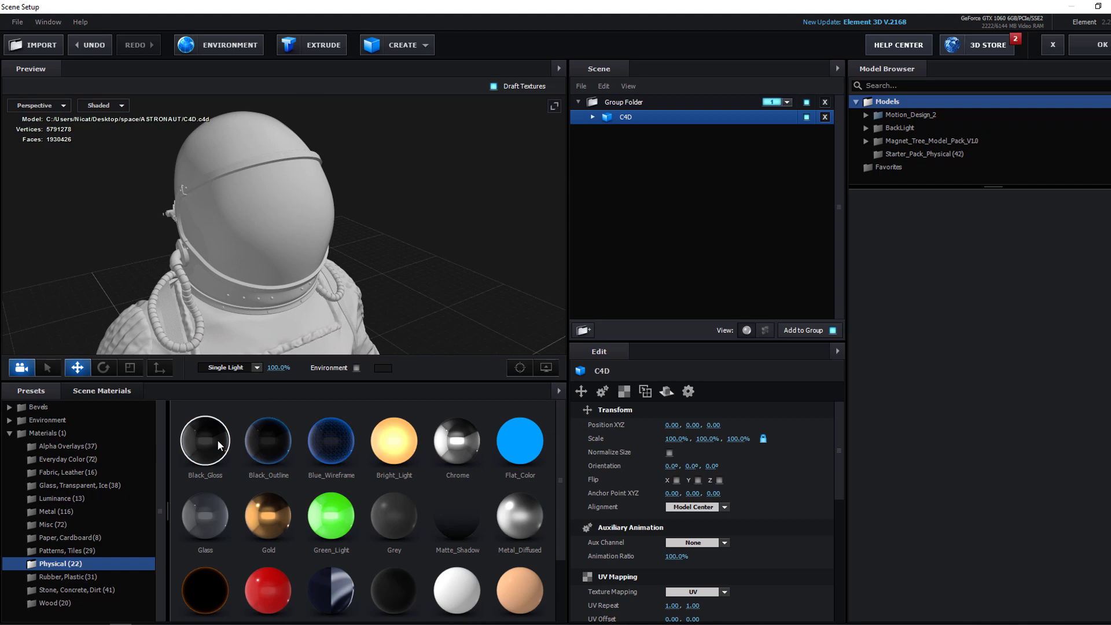
left_click_drag(217, 439, 260, 222)
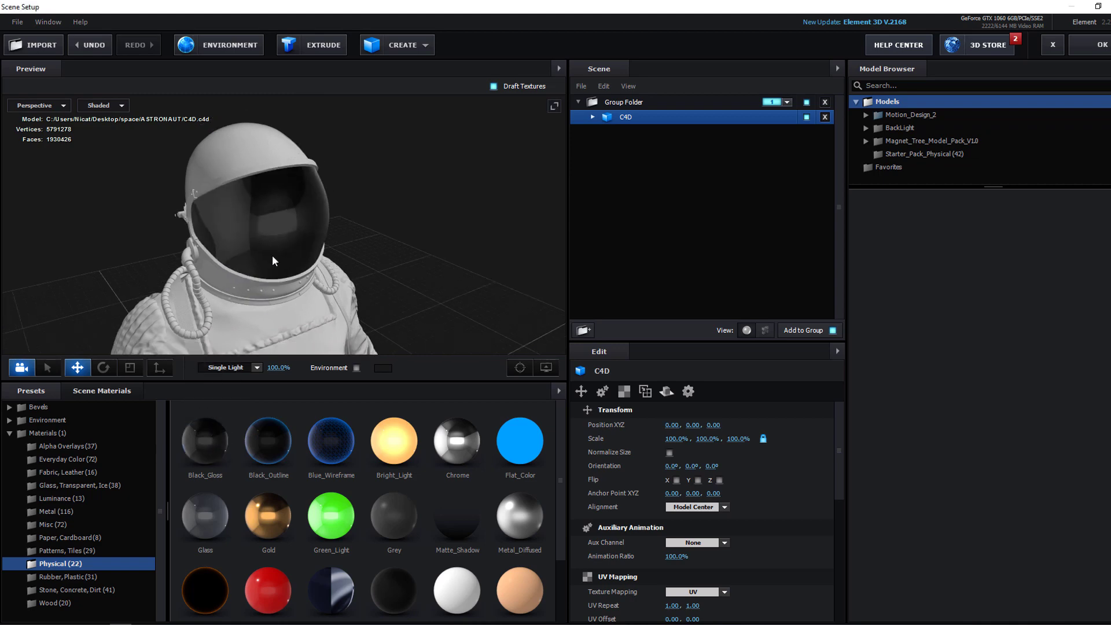
Drag more Physical preset materials onto the helmet collar and torso parts.
mouse_move(288, 272)
left_mouse_down()
mouse_move(338, 256)
mouse_move(221, 253)
mouse_move(321, 261)
mouse_move(311, 273)
mouse_move(339, 311)
left_mouse_up()
scroll(290, 523, "down", 1)
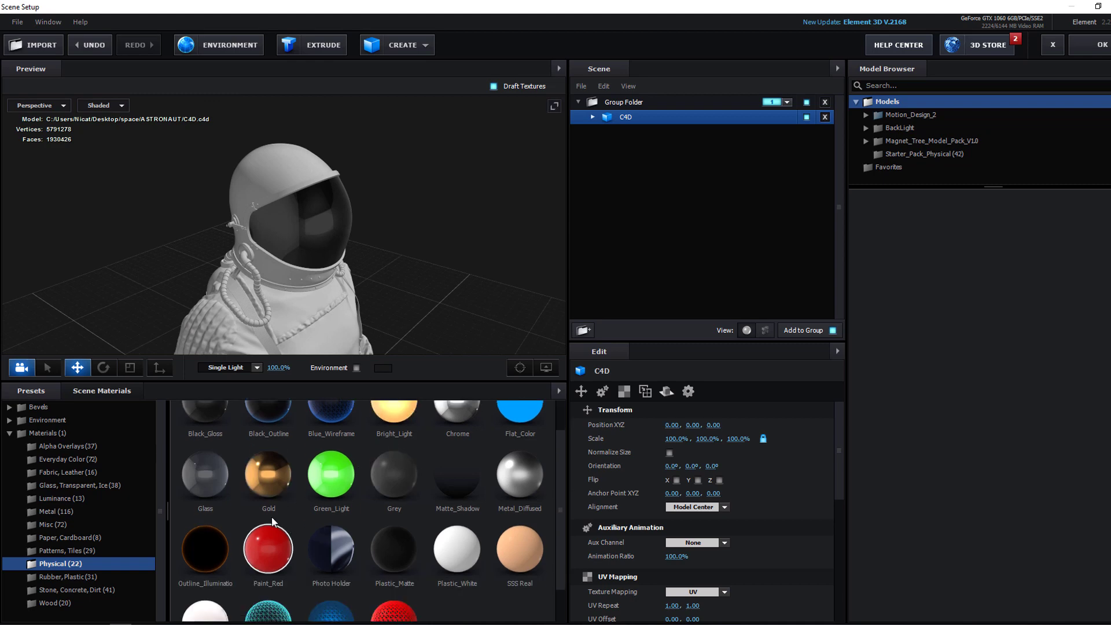
left_click_drag(204, 471, 269, 161)
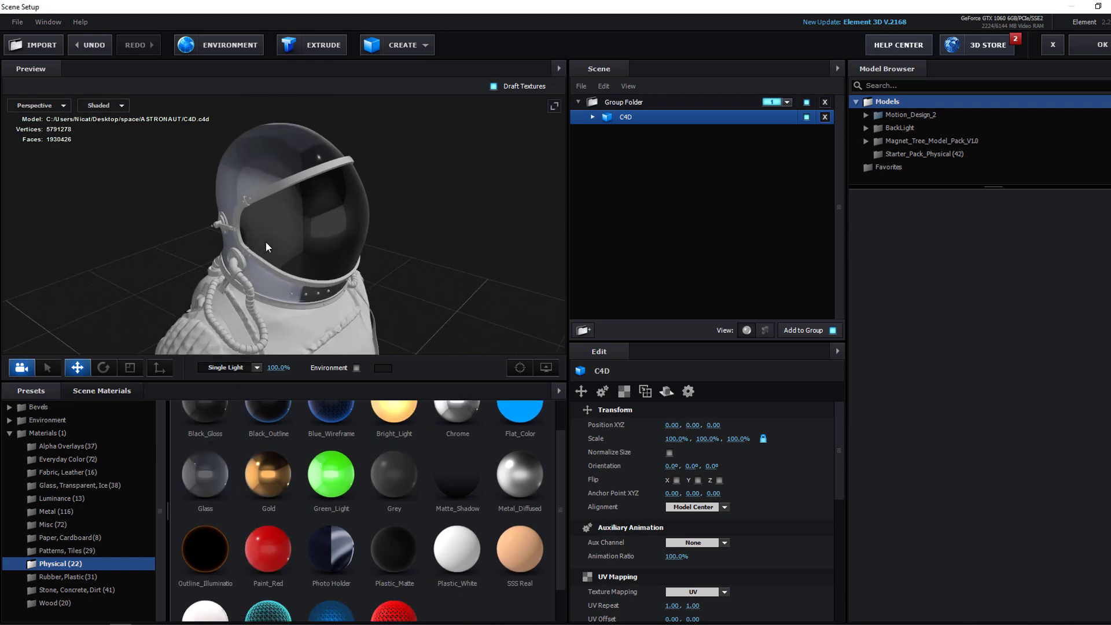
scroll(267, 242, "up", 5)
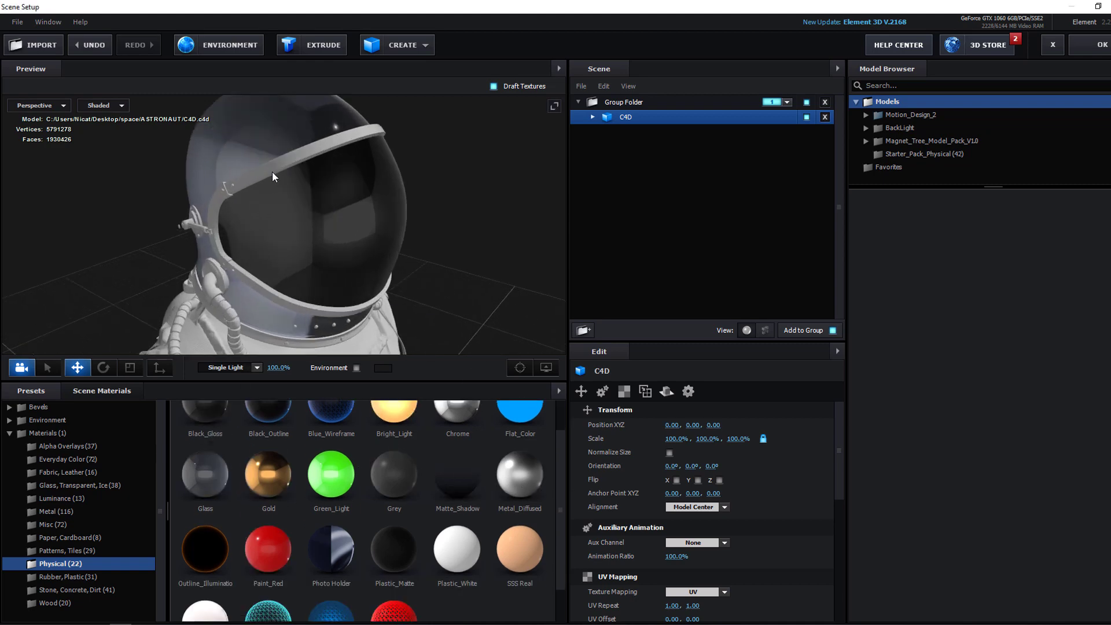
scroll(272, 172, "down", 5)
mouse_move(395, 266)
left_mouse_down()
mouse_move(278, 245)
mouse_move(294, 255)
mouse_move(235, 232)
left_mouse_up()
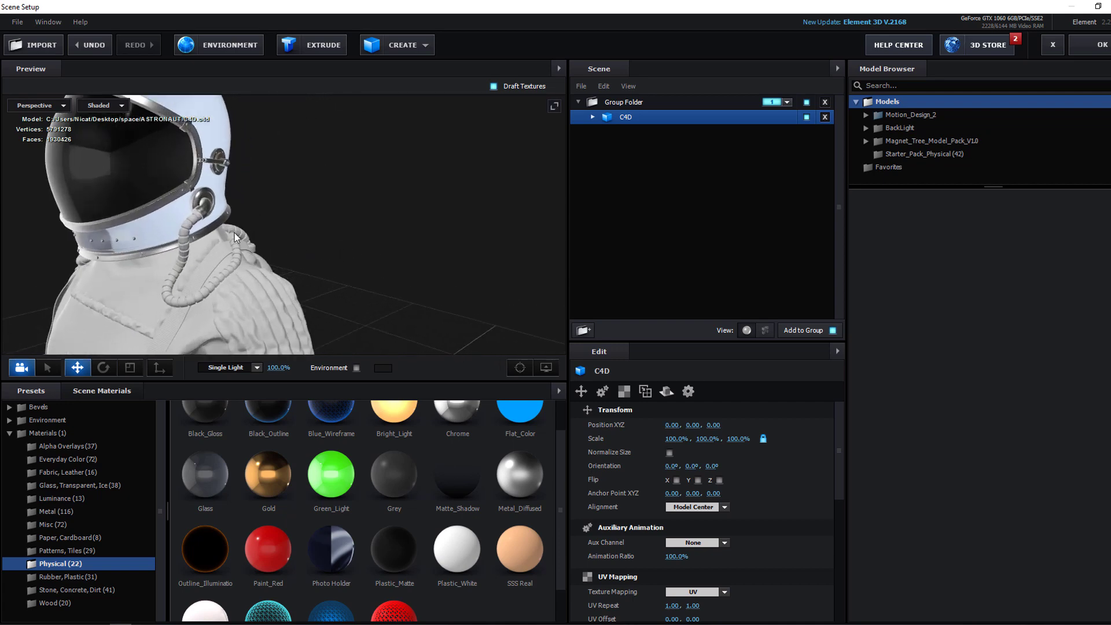
scroll(235, 233, "up", 3)
mouse_move(355, 203)
left_mouse_down()
mouse_move(267, 265)
mouse_move(287, 265)
left_mouse_up()
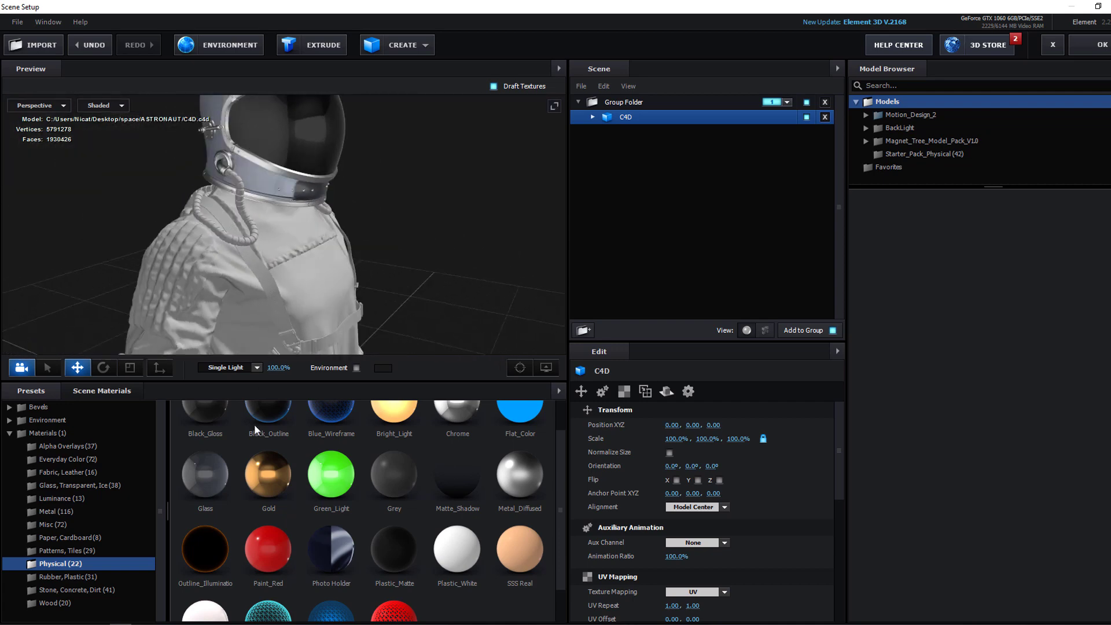
scroll(213, 432, "up", 1)
left_click_drag(205, 512, 287, 255)
Apply Glass to the sleeves and a grey material to part of the suit.
left_click_drag(361, 290, 248, 318)
mouse_move(206, 513)
left_mouse_down()
mouse_move(232, 249)
mouse_move(316, 231)
mouse_move(255, 220)
mouse_move(343, 230)
mouse_move(333, 183)
mouse_move(304, 216)
left_mouse_up()
mouse_move(276, 255)
left_mouse_down()
mouse_move(197, 242)
mouse_move(310, 238)
mouse_move(238, 347)
left_mouse_up()
mouse_move(278, 252)
left_mouse_down()
mouse_move(388, 182)
mouse_move(317, 243)
mouse_move(350, 172)
mouse_move(317, 188)
mouse_move(357, 222)
mouse_move(418, 241)
left_mouse_up()
scroll(307, 183, "up", 5)
scroll(276, 185, "up", 5)
Change the Black_Gloss material's diffuse colour to white (FFFFFF) so the helmet shell turns white.
left_click(592, 116)
left_click_drag(382, 202, 422, 217)
left_click(652, 221)
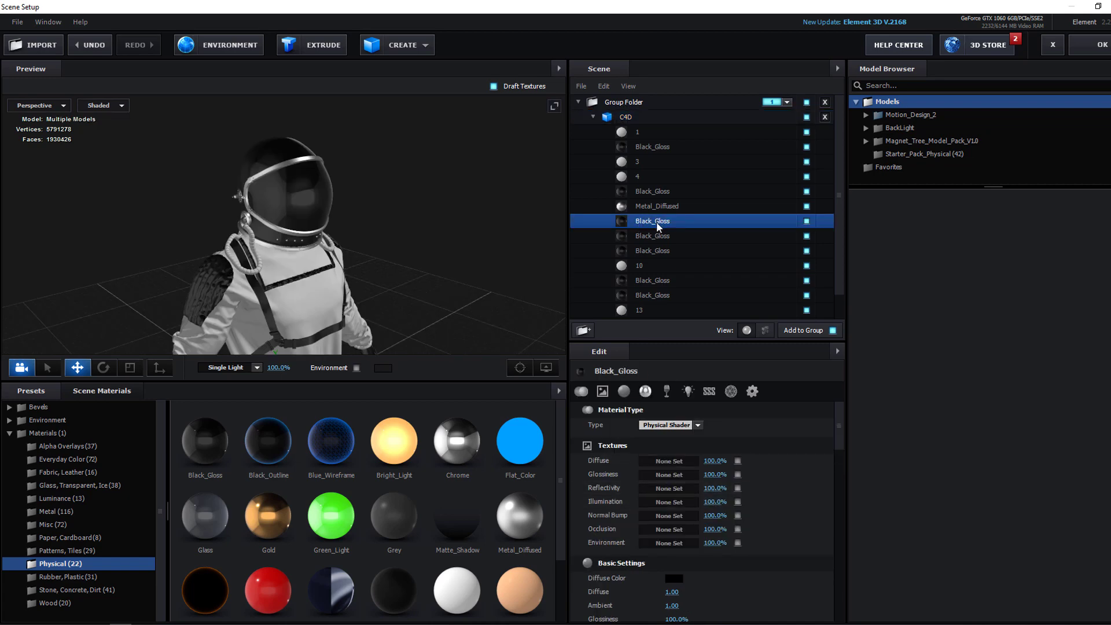
left_click_drag(325, 233, 343, 234)
scroll(677, 521, "down", 2)
left_click(675, 537)
left_click_drag(620, 515, 546, 404)
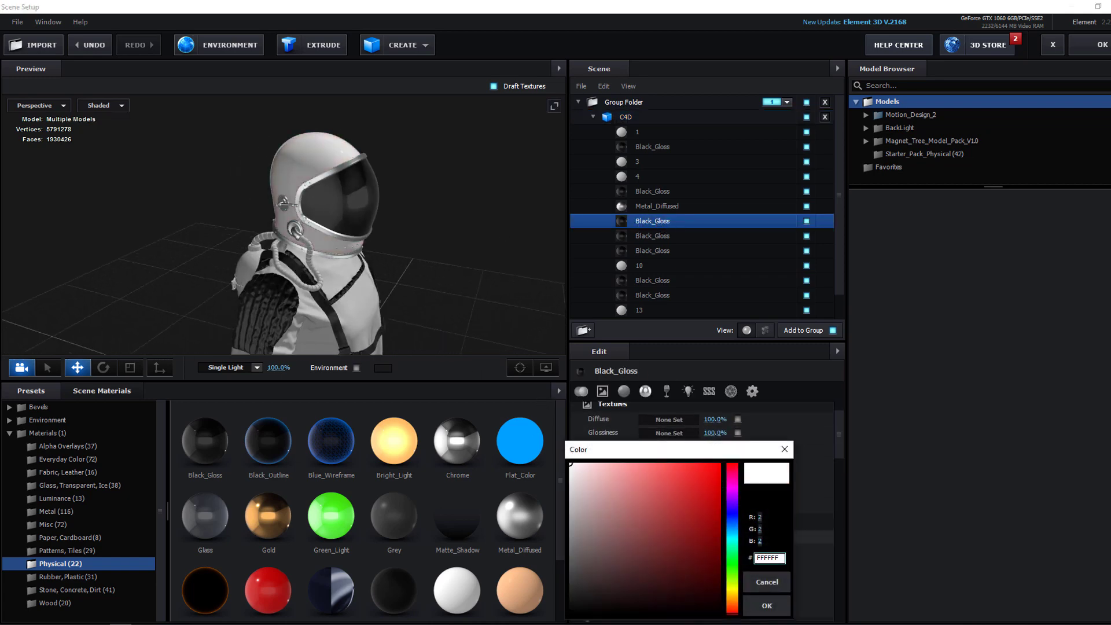
left_click(767, 606)
mouse_move(350, 272)
left_mouse_down()
mouse_move(424, 235)
mouse_move(363, 267)
left_mouse_up()
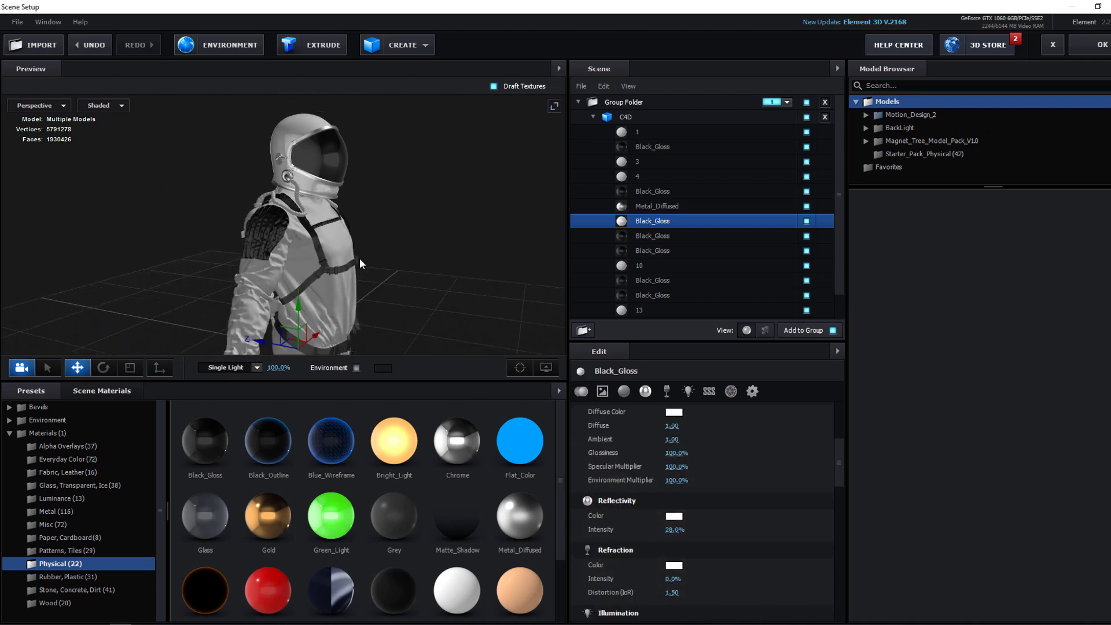
left_click_drag(363, 264, 246, 301)
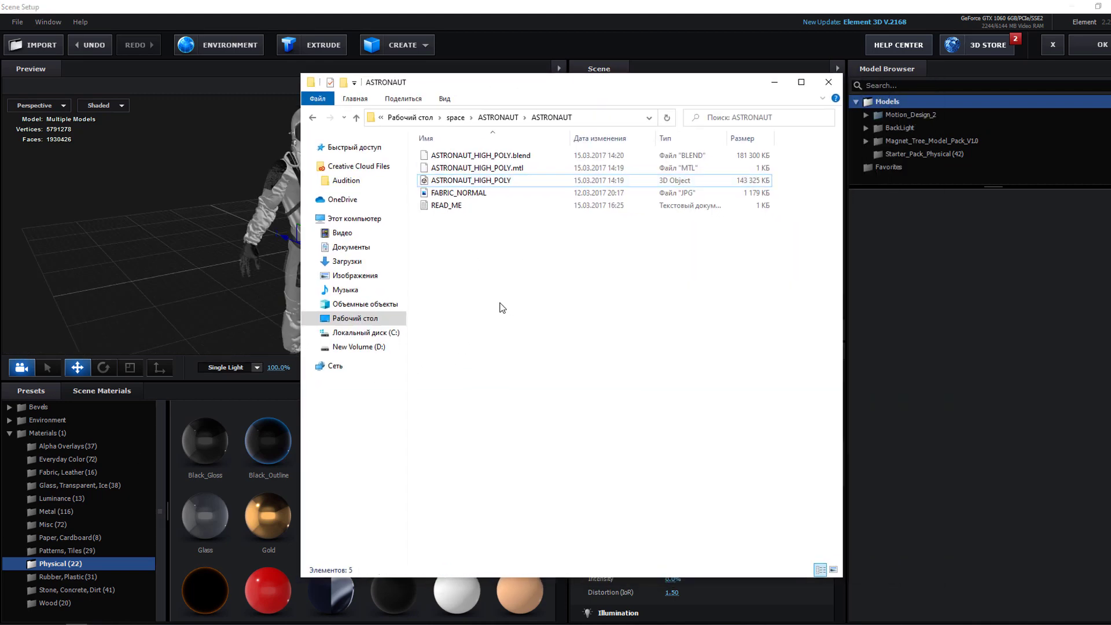
Copy the ten space images from the PACK-52-FREE folder.
key("BackSpace")
key("BackSpace")
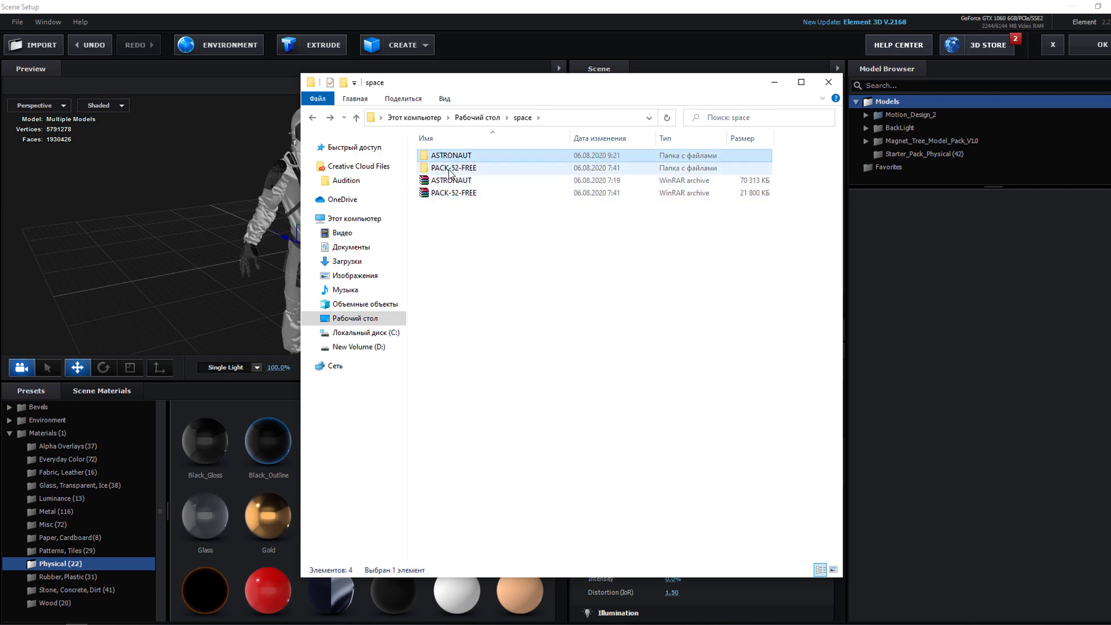
double_click(450, 172)
left_click_drag(774, 308, 394, 178)
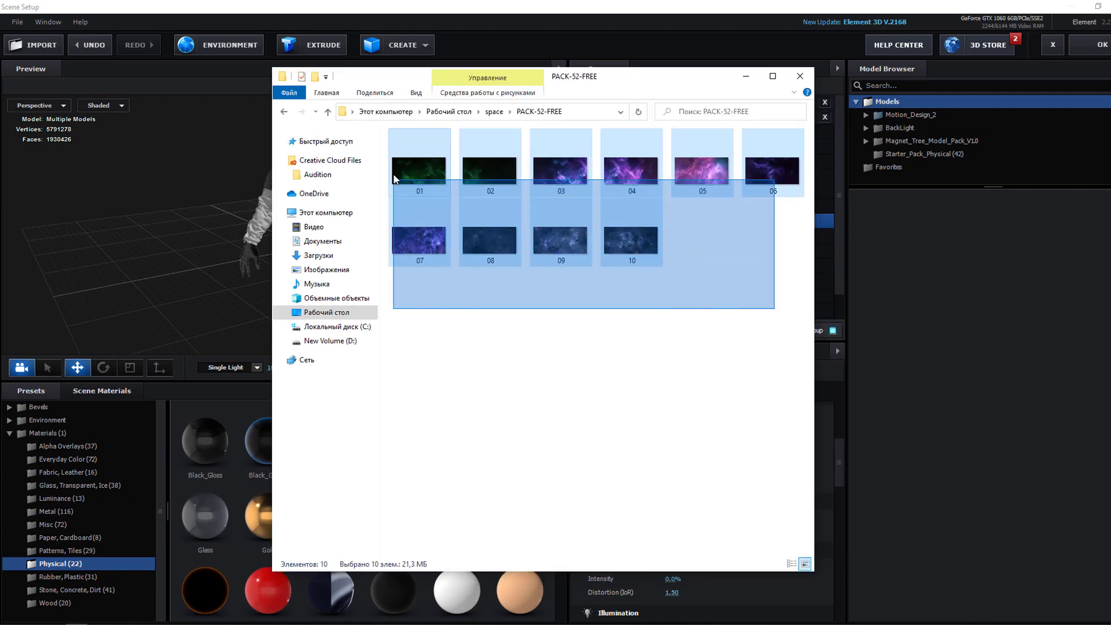
right_click(412, 179)
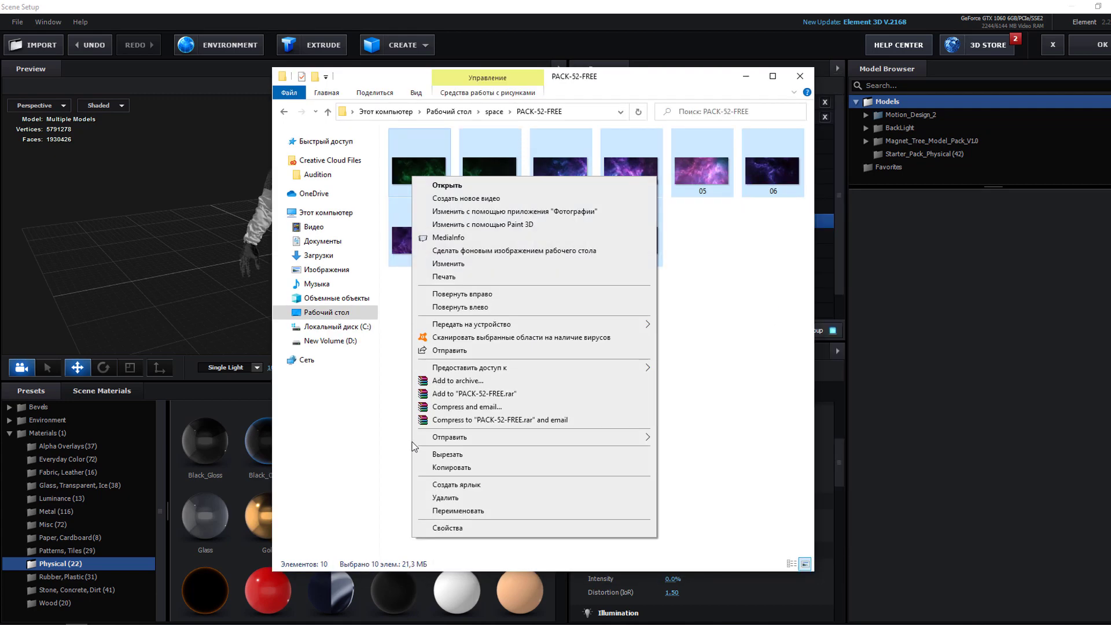
left_click(458, 467)
left_click(538, 421)
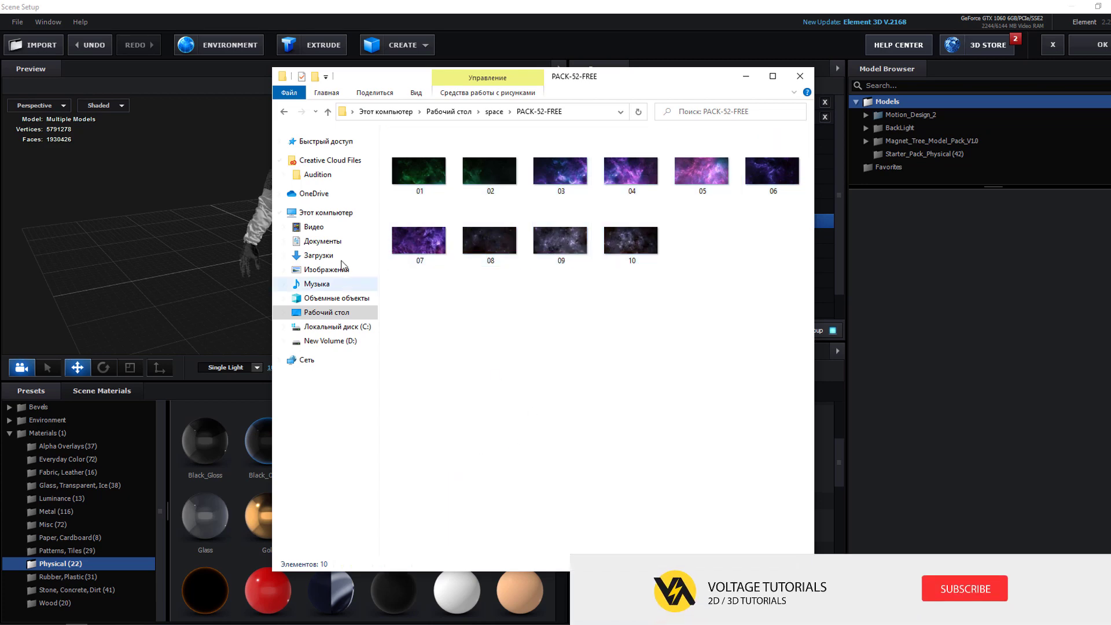
Create a Space folder in Documents\VideoCopilot\Materials\Environment and paste the images into it.
left_click(319, 242)
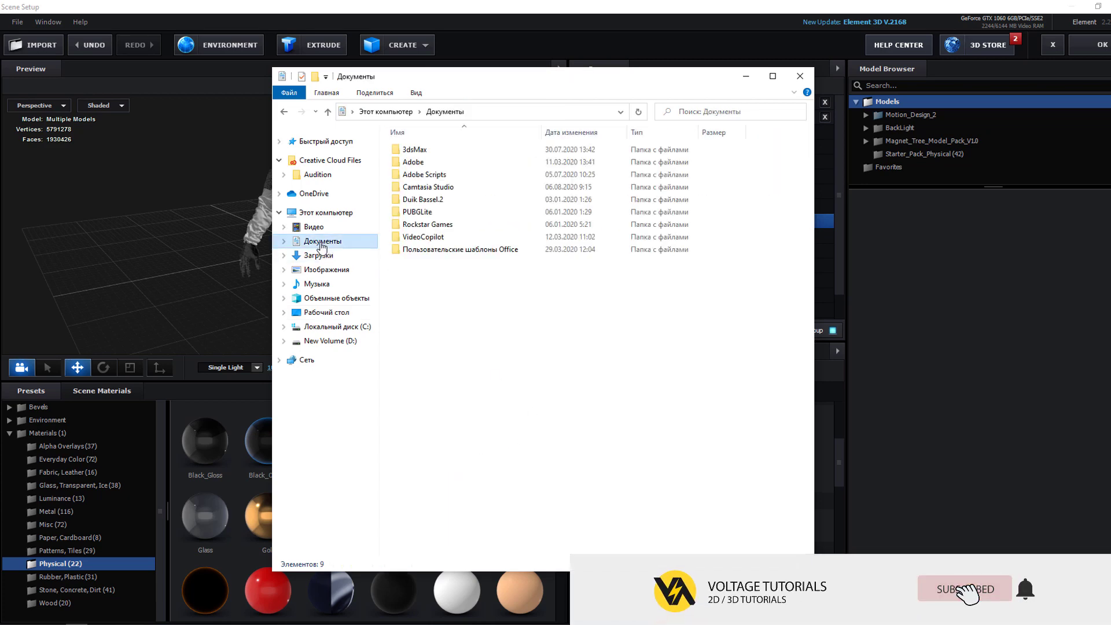
double_click(428, 238)
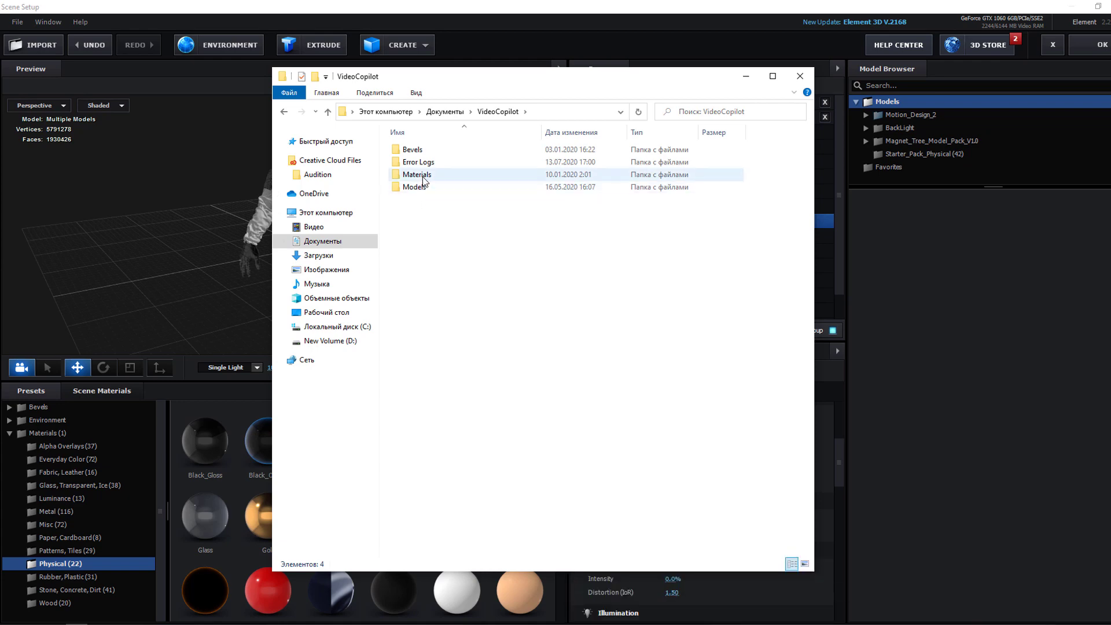
double_click(423, 176)
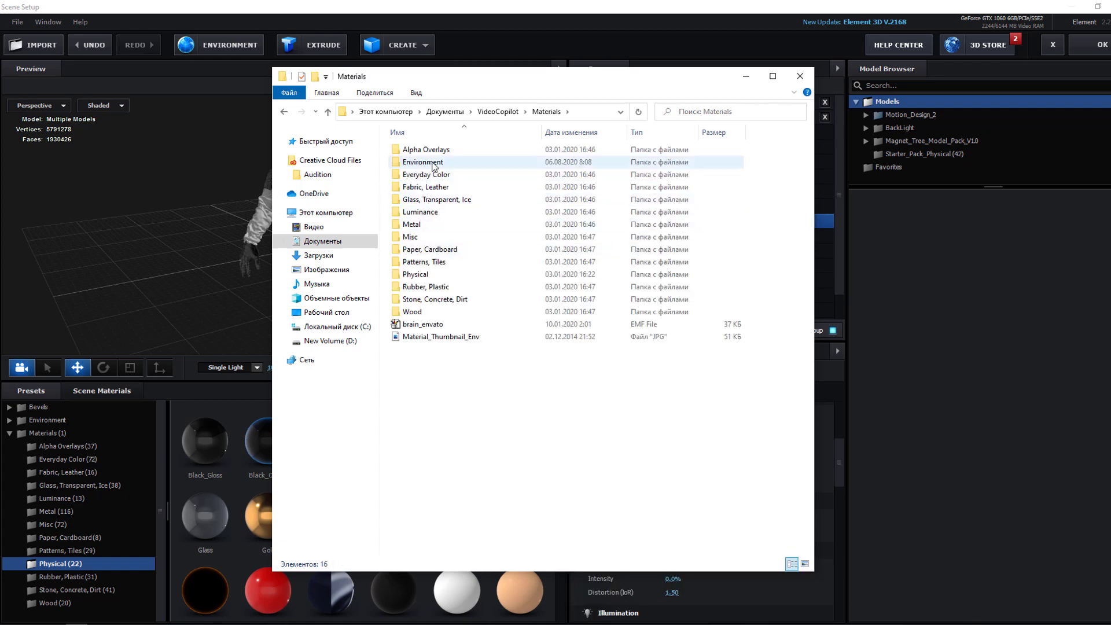
double_click(434, 164)
right_click(437, 225)
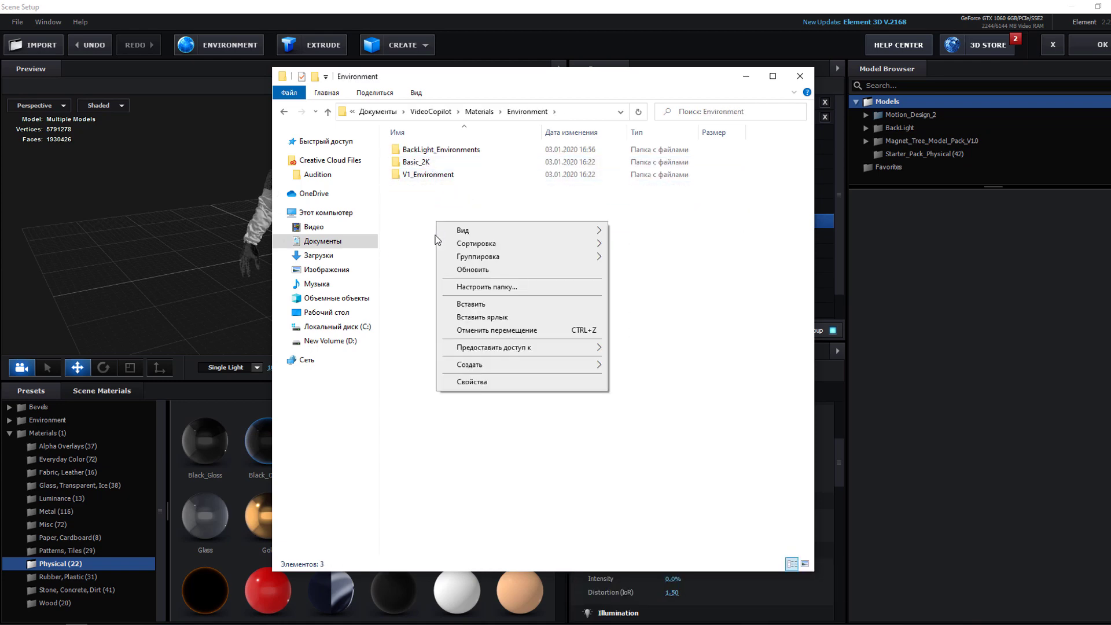
left_click(619, 367)
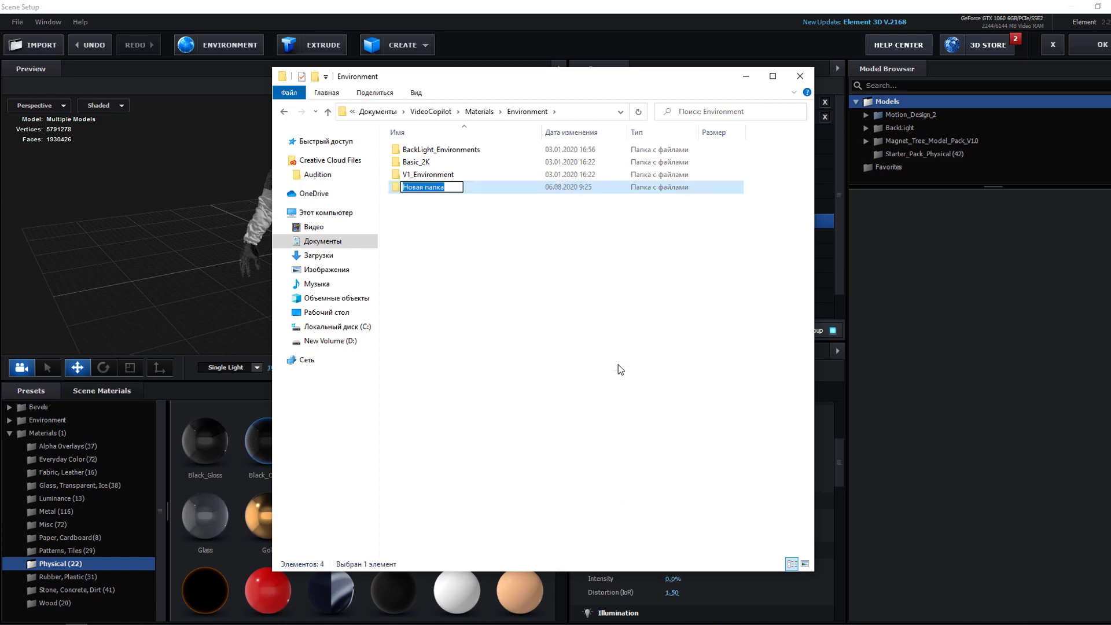
type("Space")
key("Return")
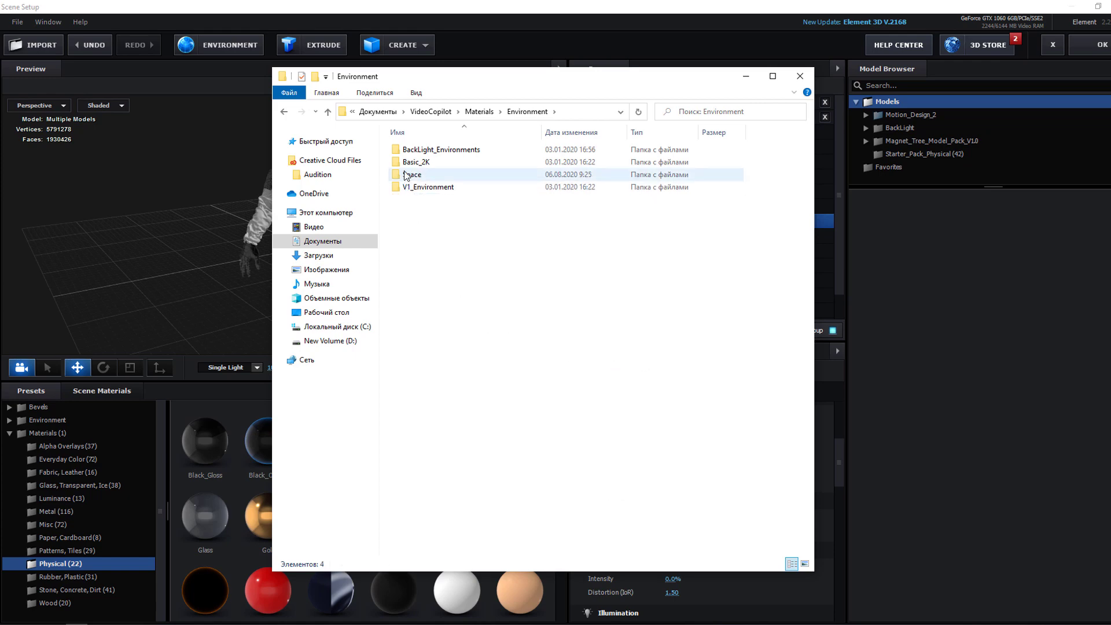
double_click(418, 176)
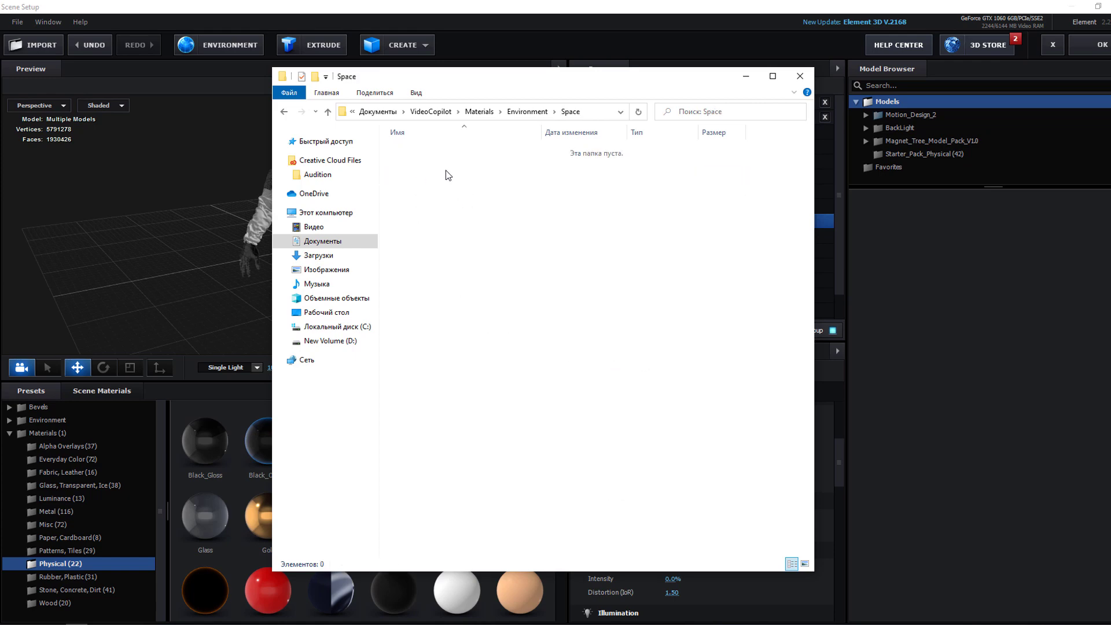
key("ctrl+v")
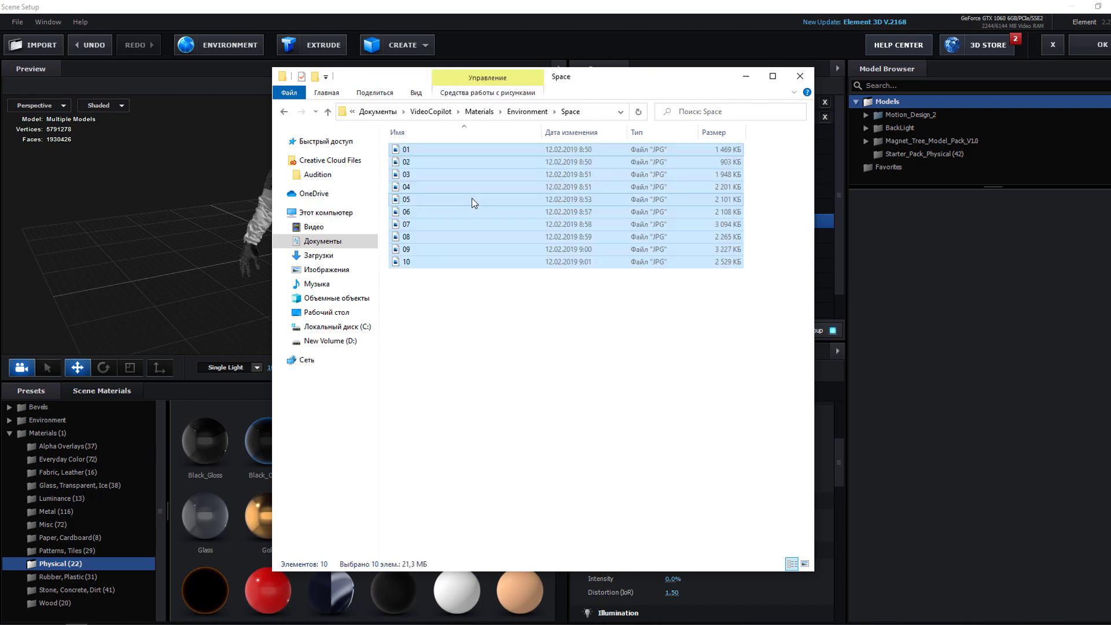
Close the file window and reopen Element 3D's Scene Setup.
left_click(799, 75)
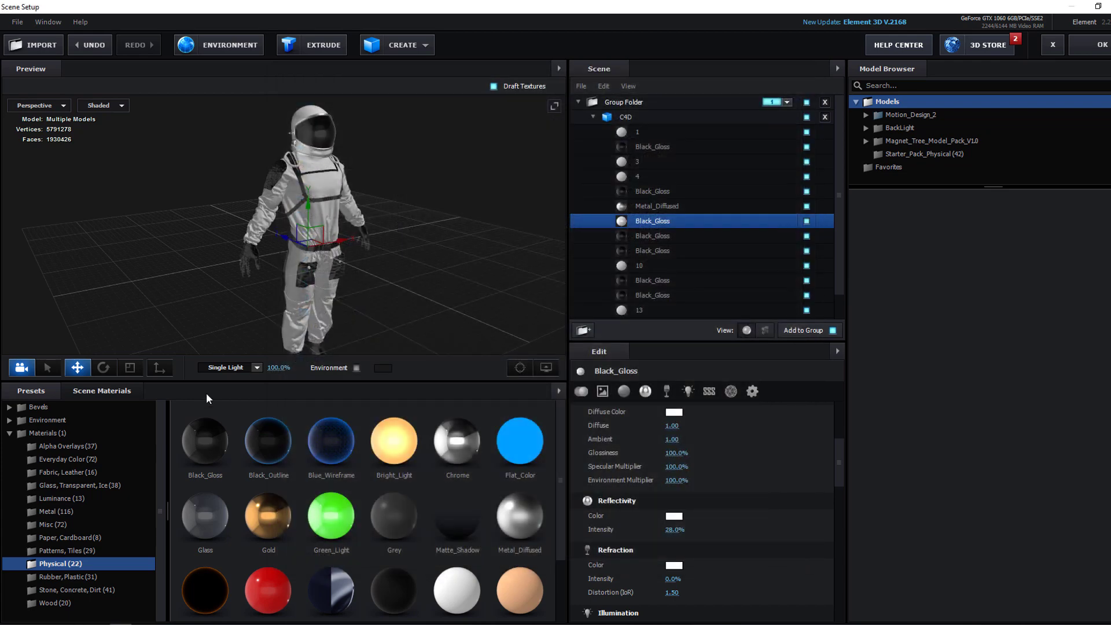
left_click(1100, 50)
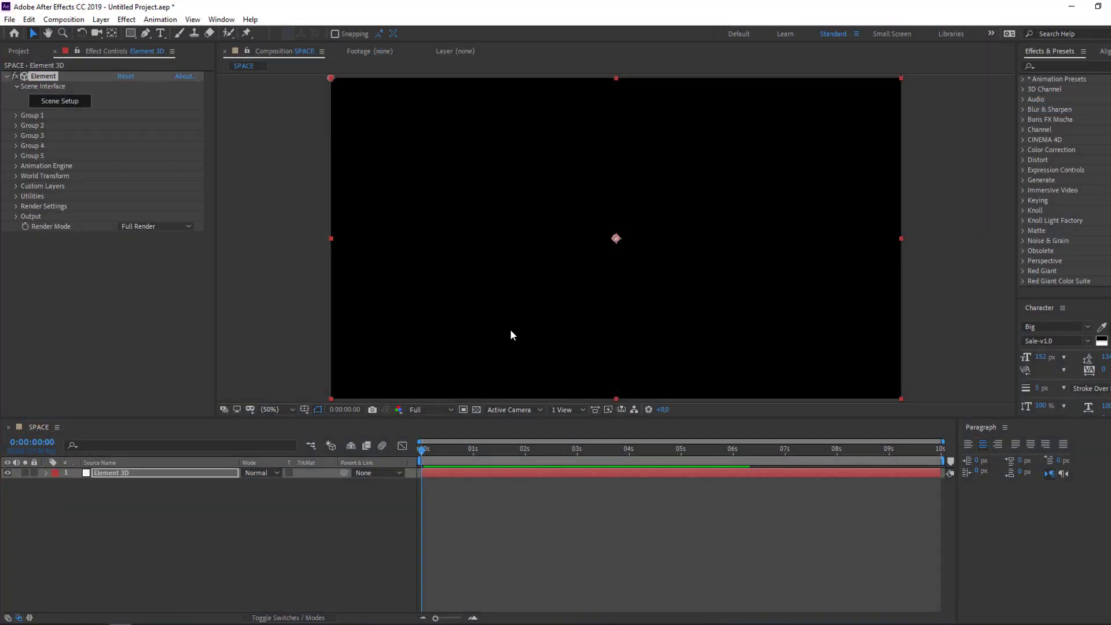
left_click(72, 108)
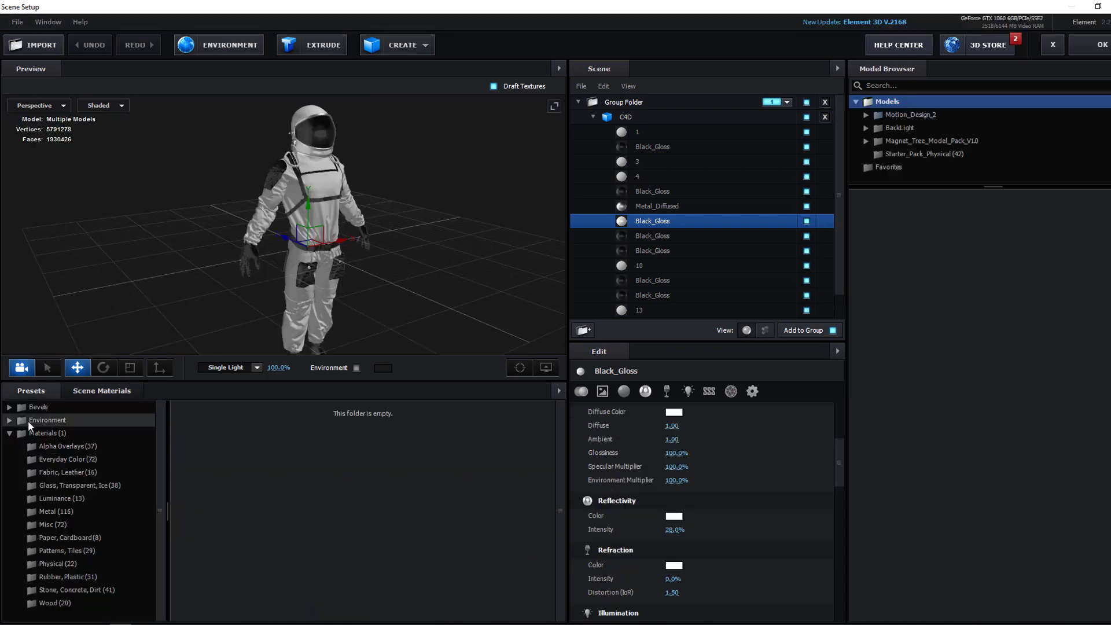
Light the scene with Space environment preset 06 and show it as the preview background.
left_click(25, 421)
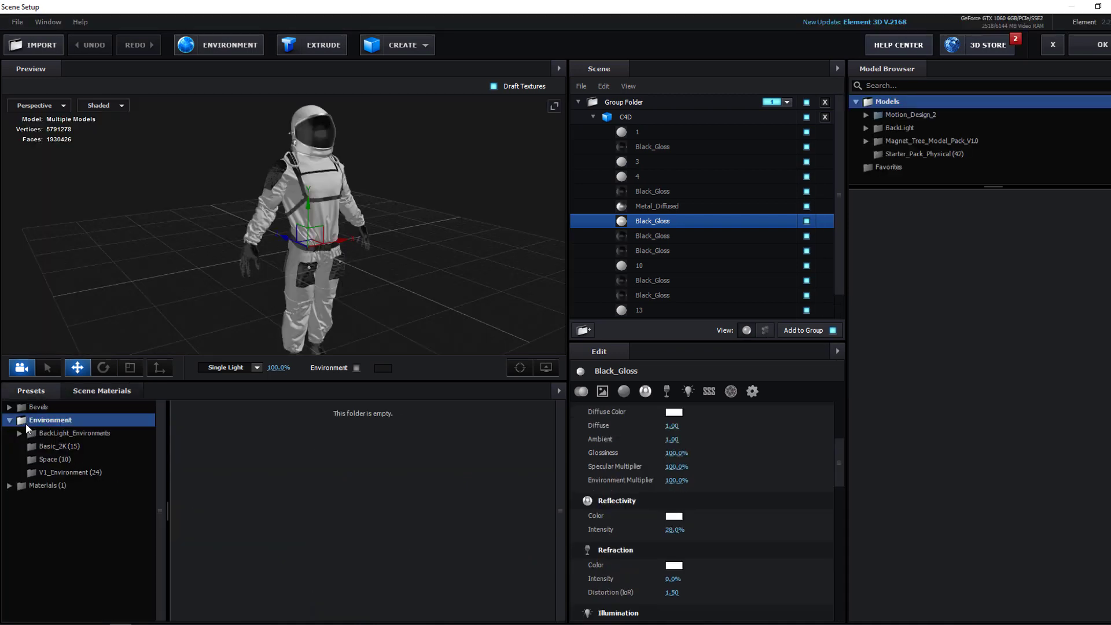
left_click(57, 460)
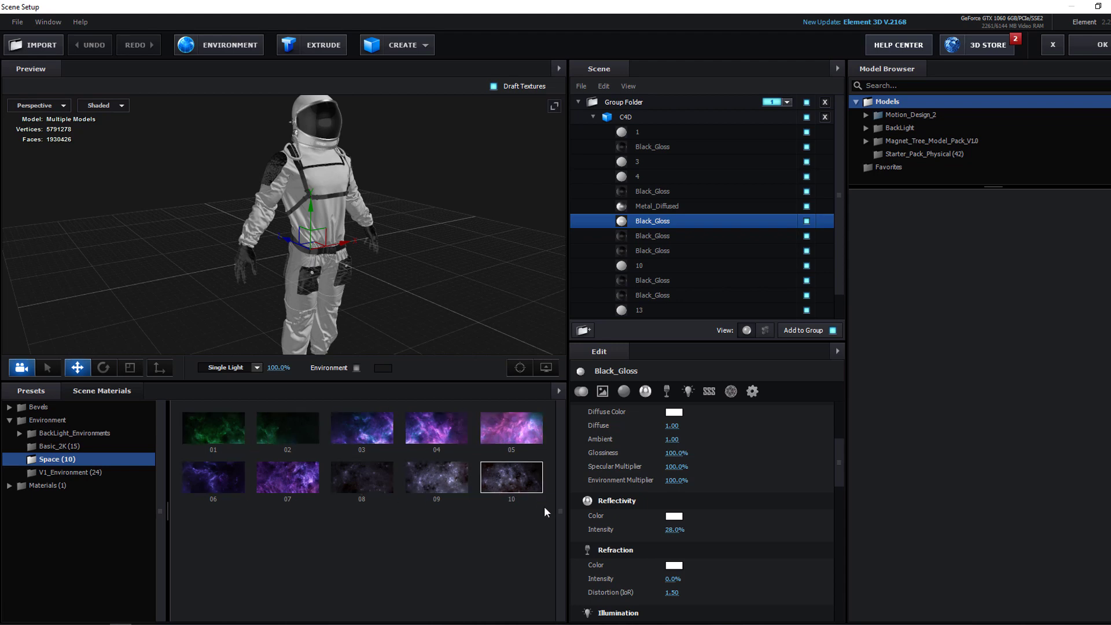
left_click(212, 483)
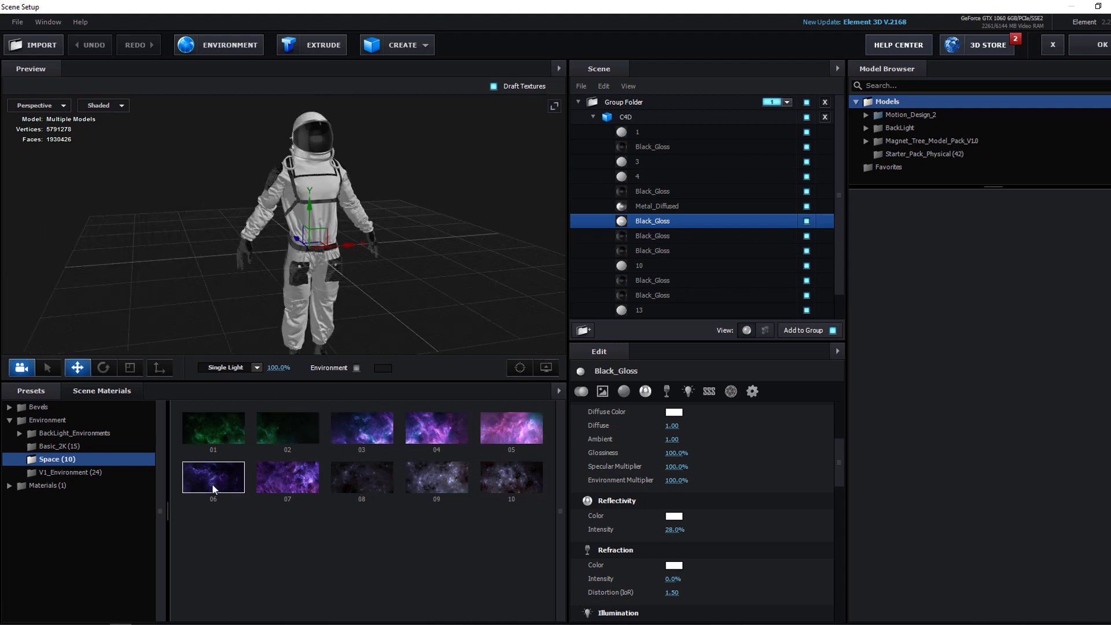
left_click(357, 368)
mouse_move(410, 187)
left_mouse_down()
mouse_move(164, 193)
mouse_move(449, 180)
mouse_move(405, 182)
left_mouse_up()
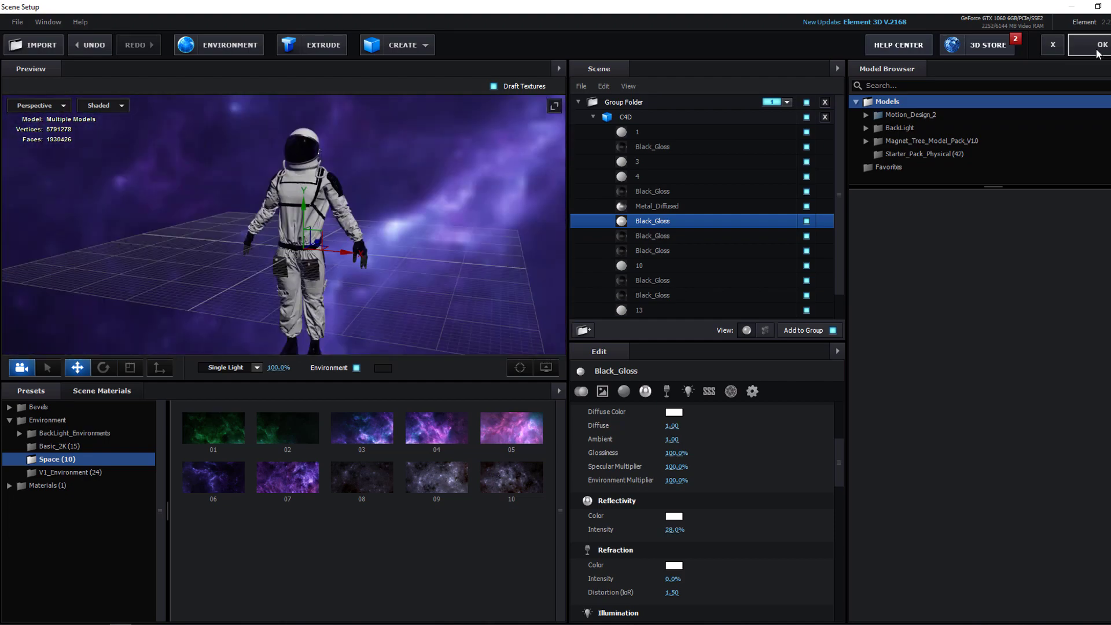
Accept Scene Setup and expand Element 3D's Render Settings and Physical Environment properties.
left_click(1102, 51)
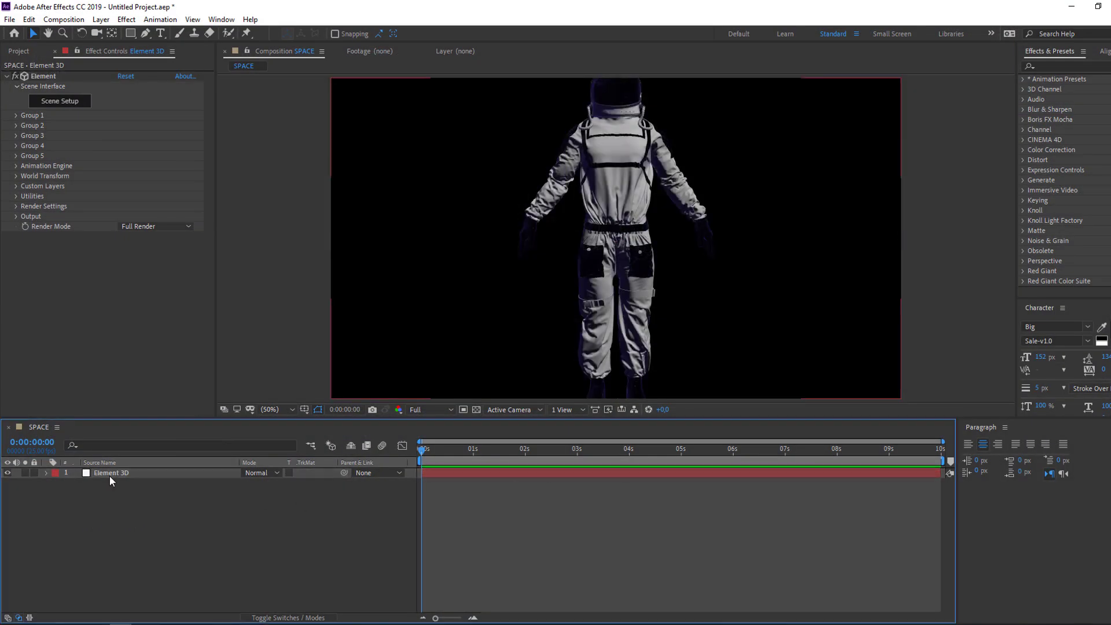
left_click(16, 209)
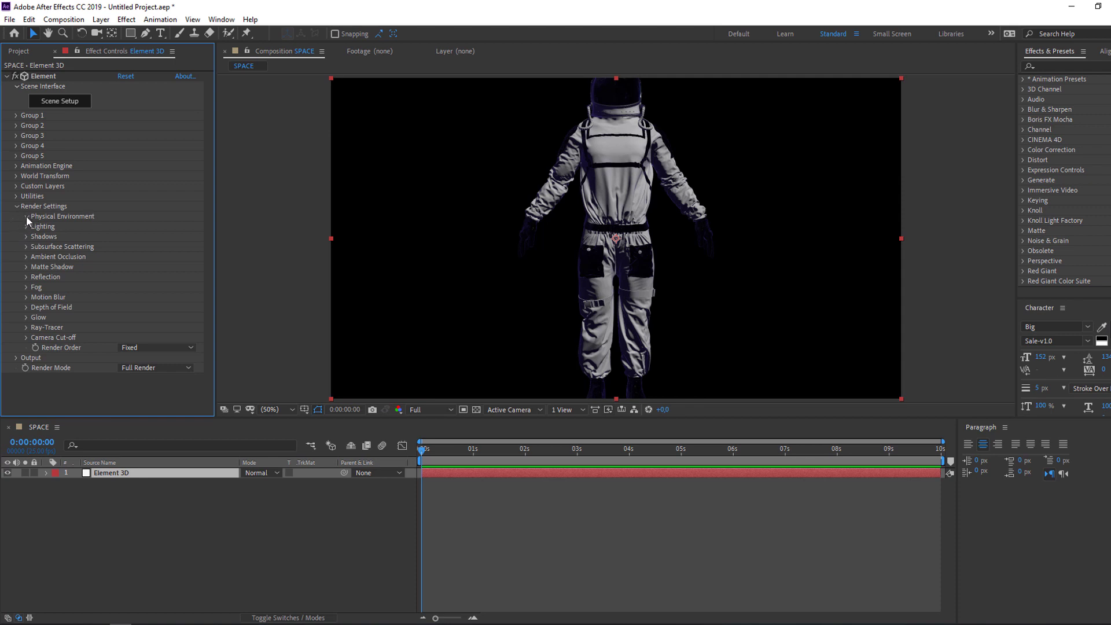
left_click(26, 216)
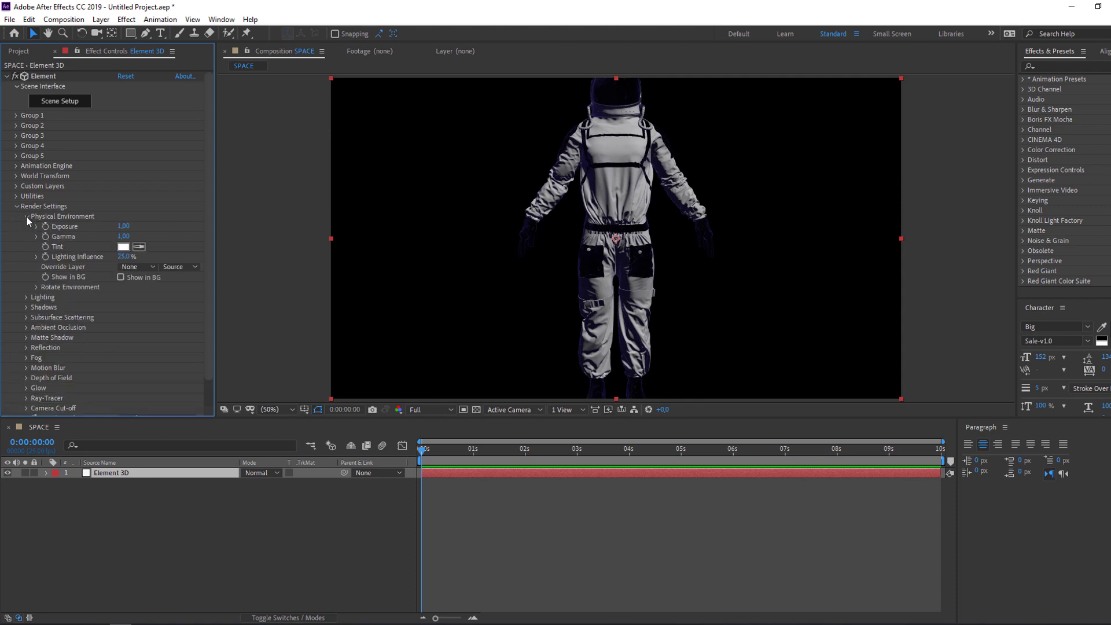
Enable Show in BG for the environment and add a default Camera 1 layer.
left_click(121, 277)
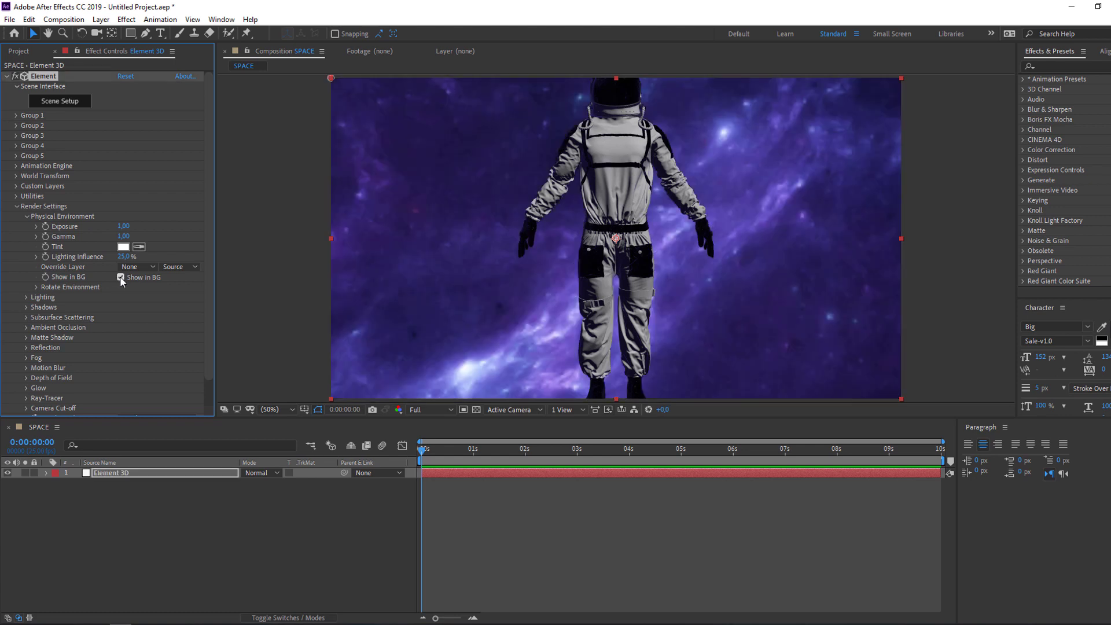
left_click(174, 544)
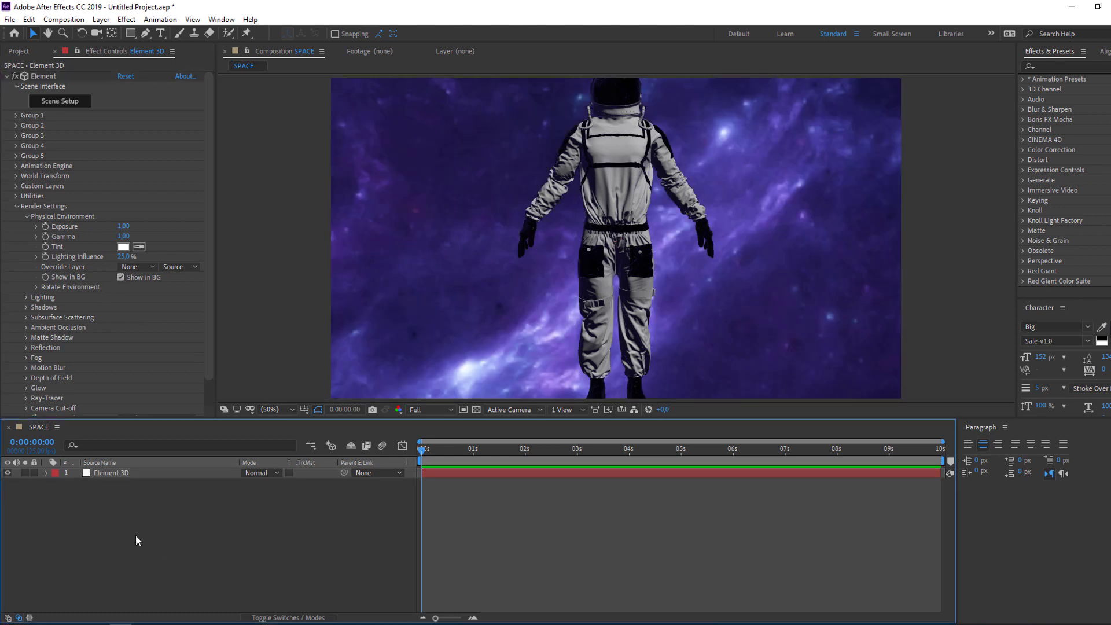
right_click(128, 526)
mouse_move(200, 378)
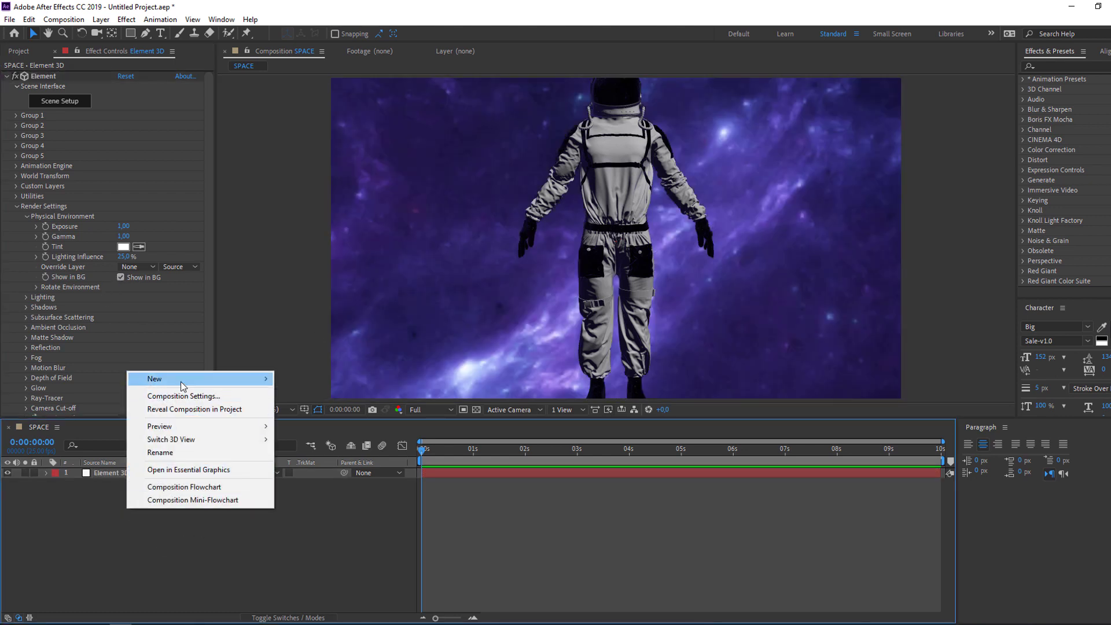
left_click(306, 435)
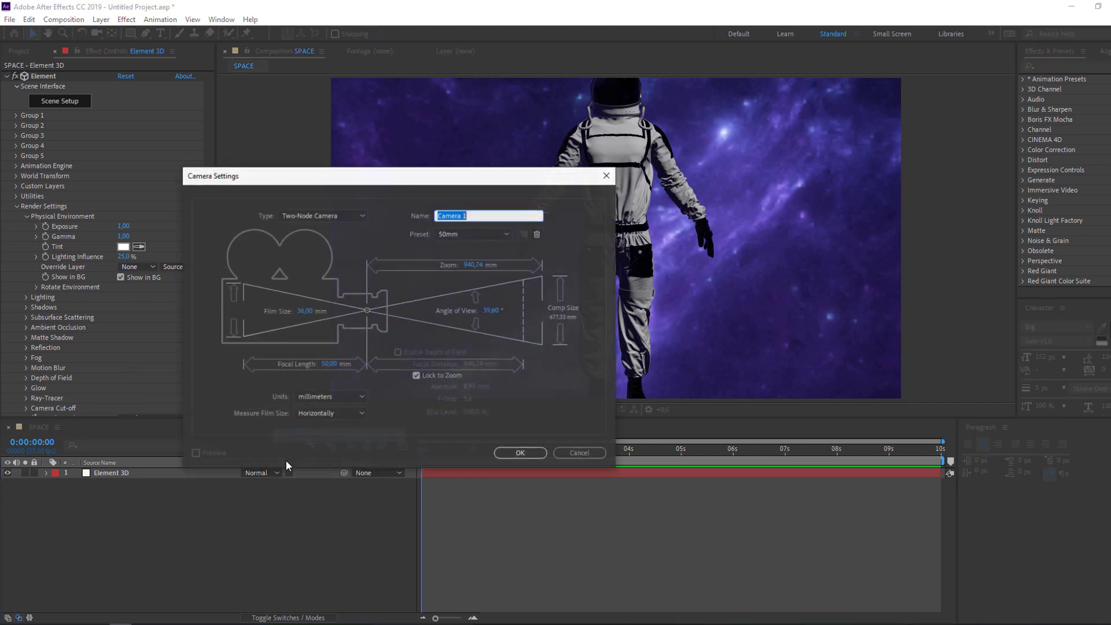
left_click(501, 455)
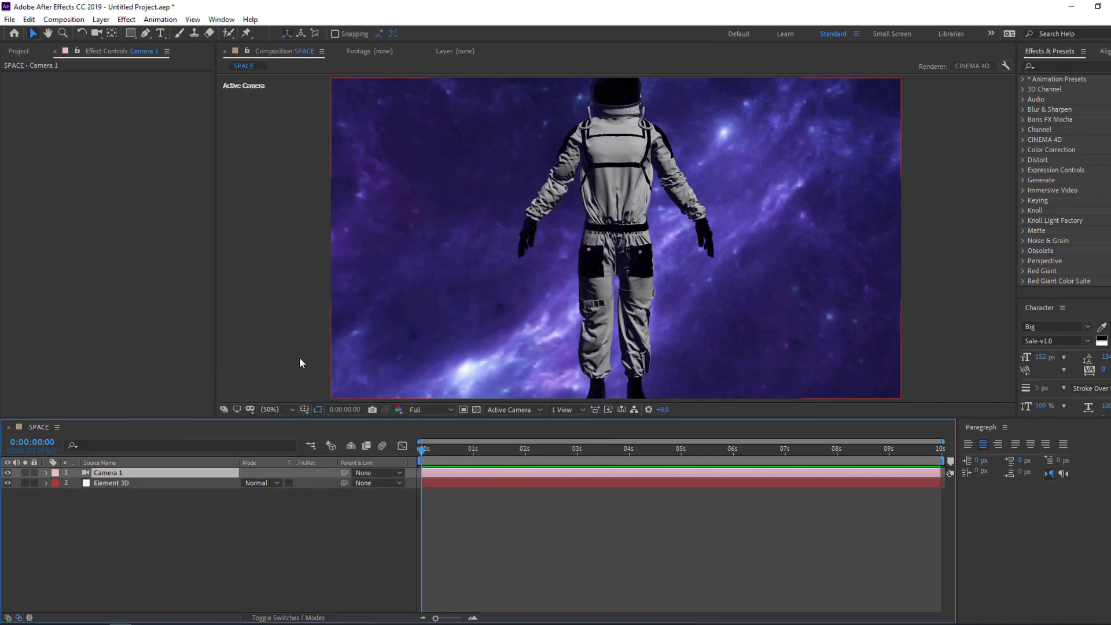
Dolly, orbit and push Camera 1 in on the astronaut's helmet and upper torso.
key("c")
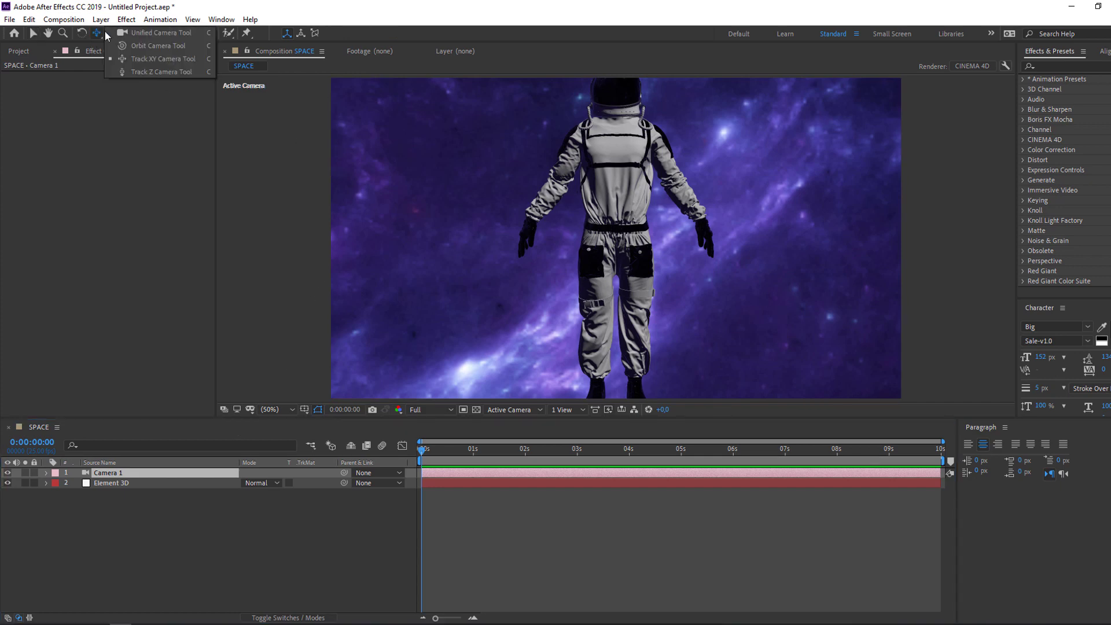
left_click_drag(96, 33, 139, 72)
mouse_move(634, 179)
left_mouse_down()
mouse_move(599, 182)
mouse_move(622, 253)
left_mouse_up()
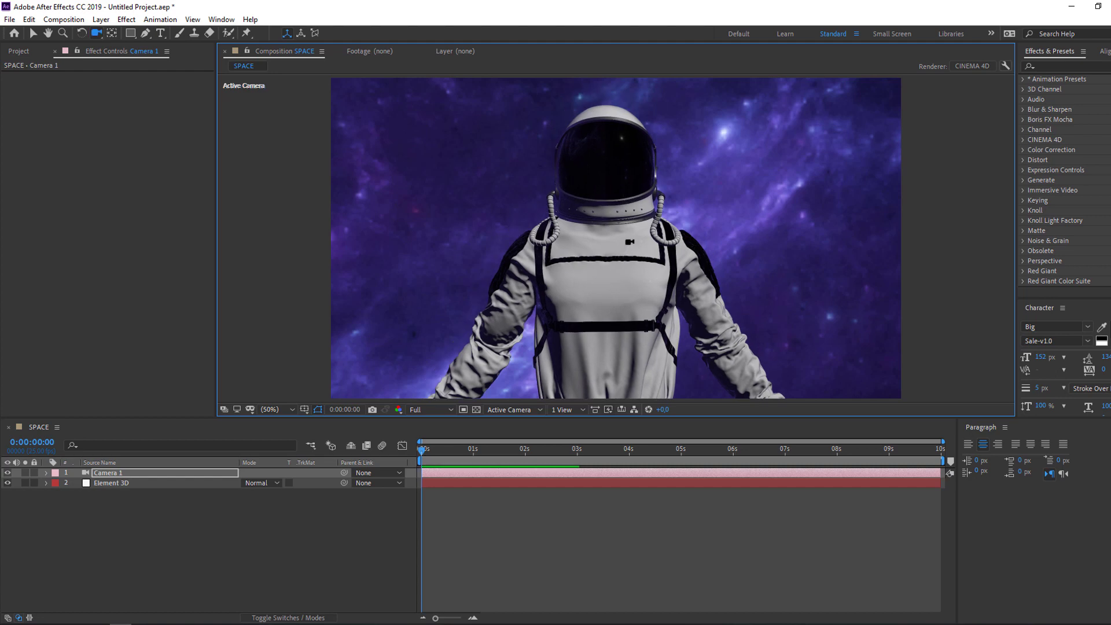
key("c")
left_click_drag(629, 242, 586, 236)
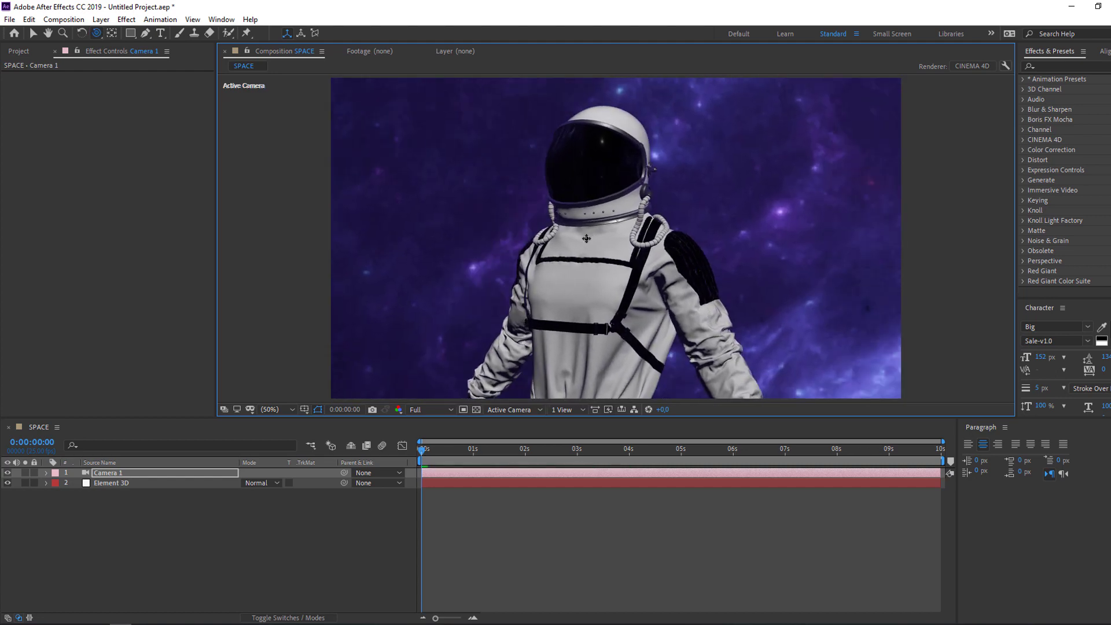
key("c")
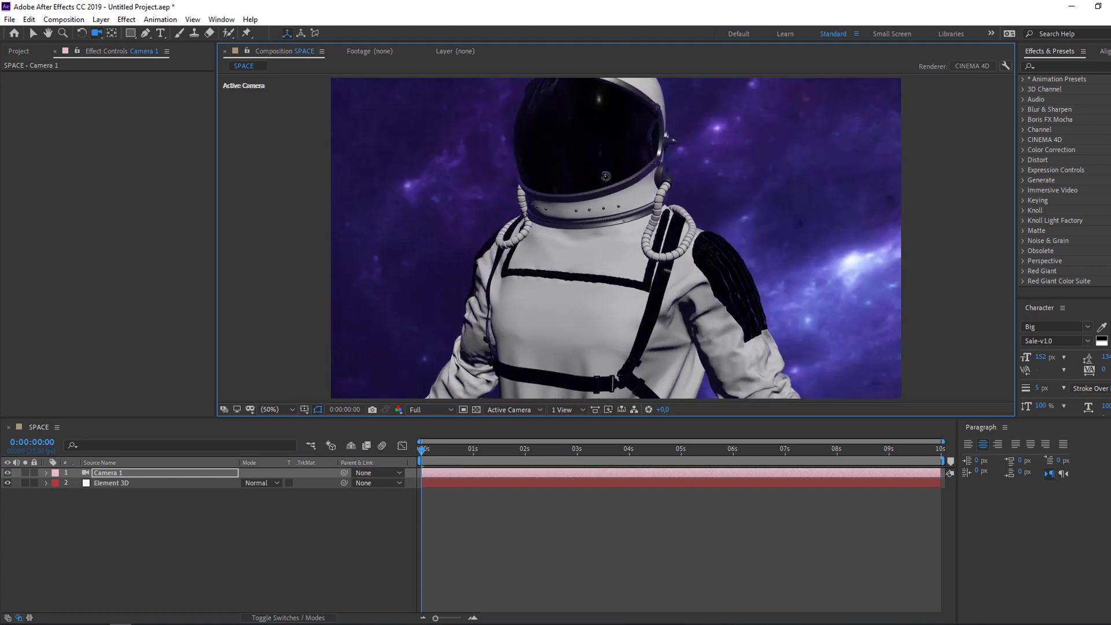
mouse_move(600, 202)
left_mouse_down()
mouse_move(607, 178)
mouse_move(616, 210)
left_mouse_up()
Select the Element 3D layer and raise Ambient Occlusion SSAO Intensity from 2 to 8.
key("v")
left_click(162, 517)
left_click(113, 486)
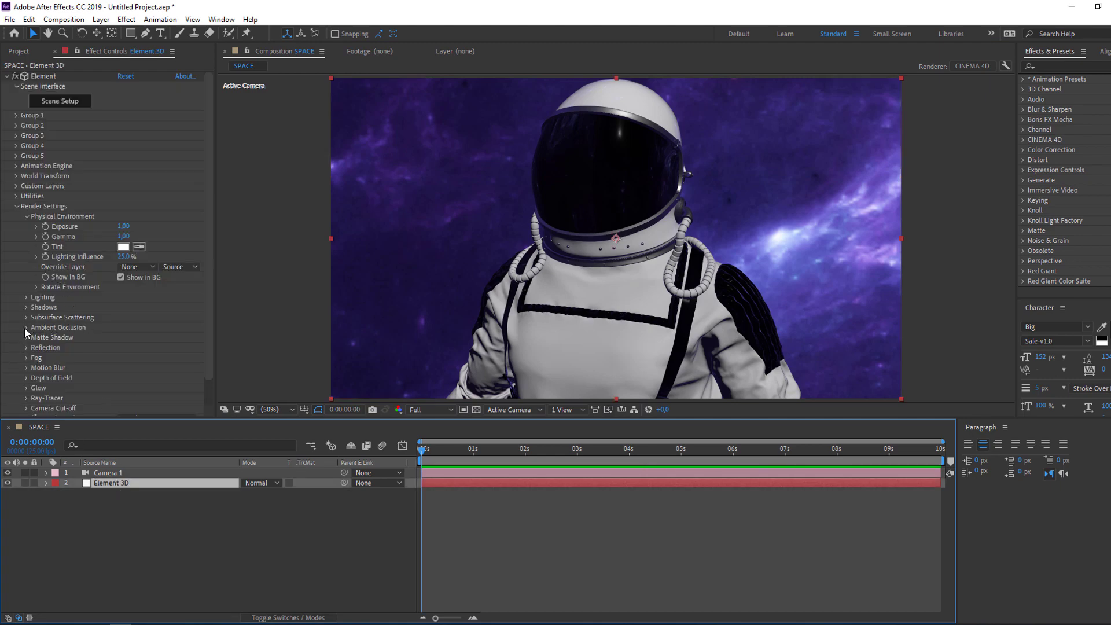
left_click(25, 328)
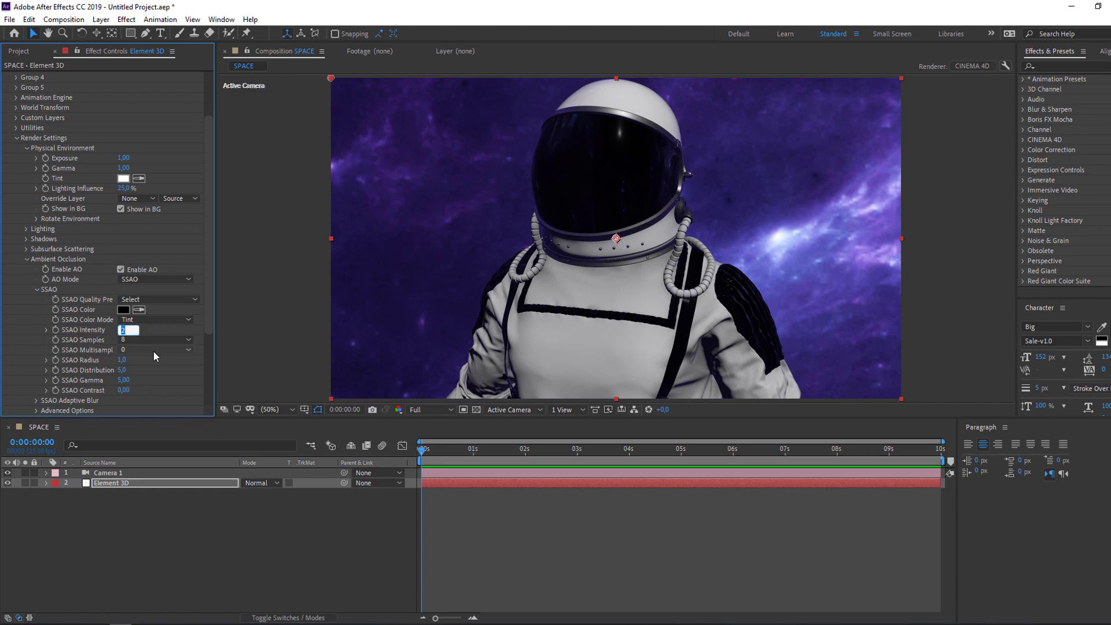
type("8")
key("Return")
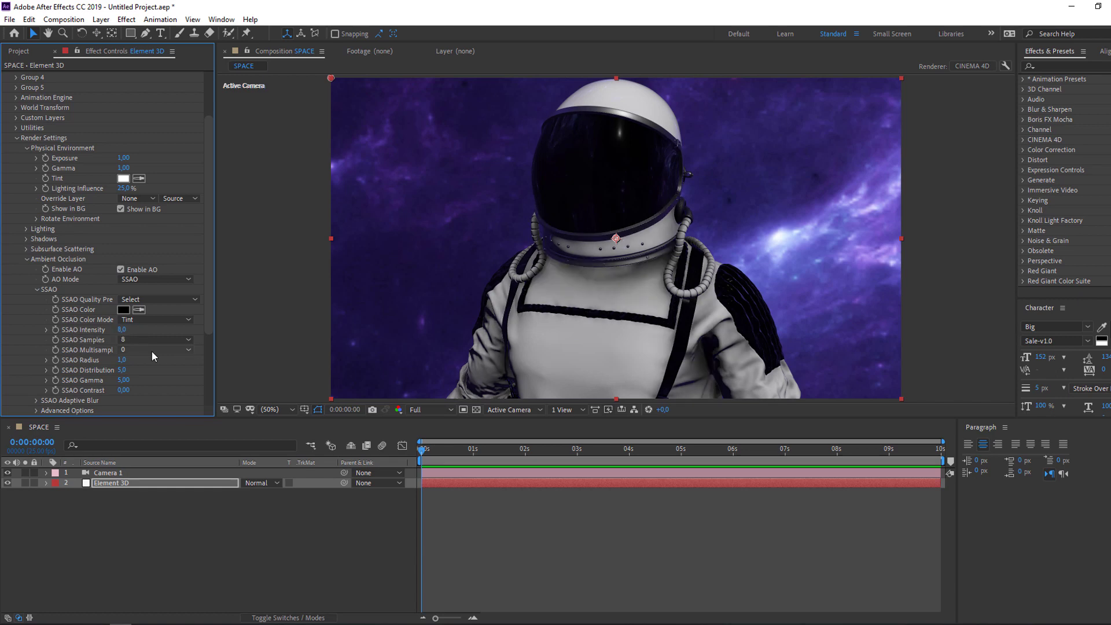
left_click(135, 516)
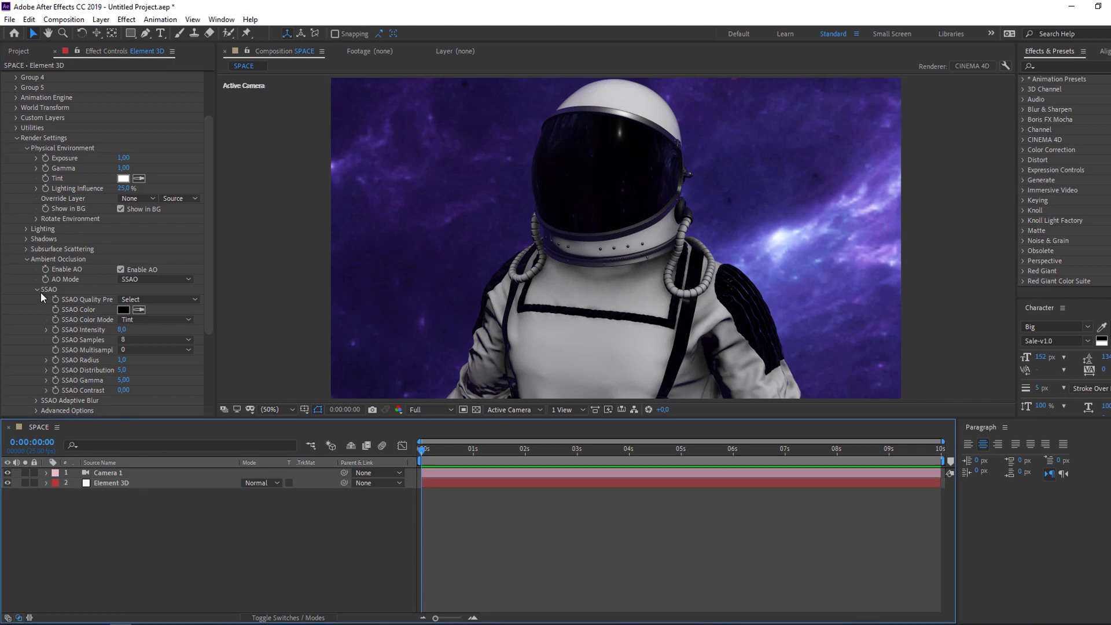
Set Element 3D's Add Lighting preset to Cinema and orbit the camera slightly.
left_click(27, 260)
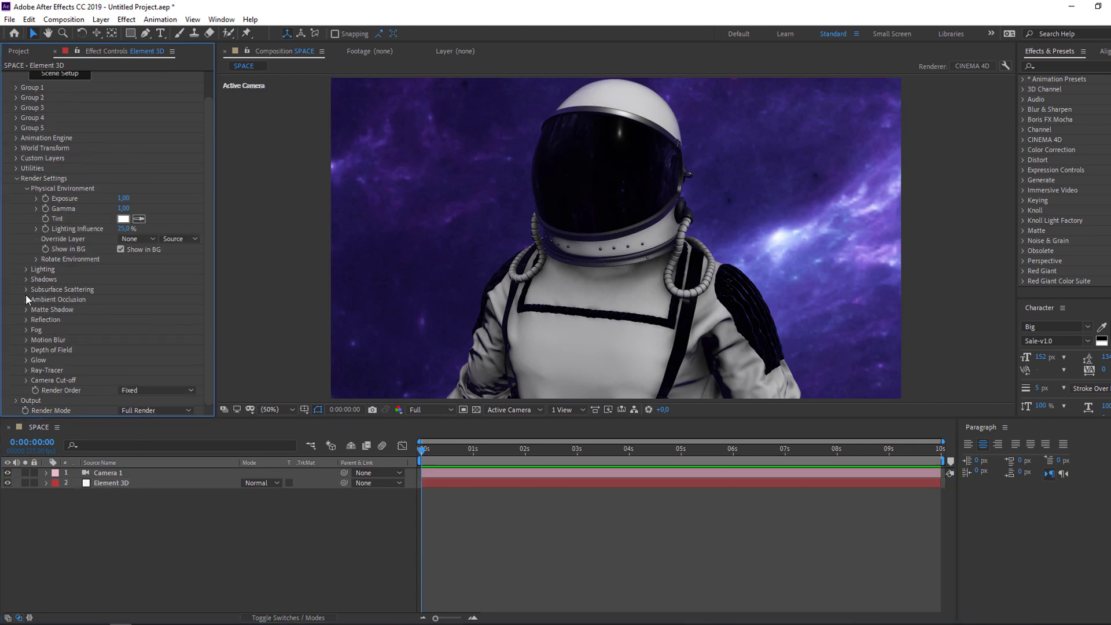
left_click(25, 269)
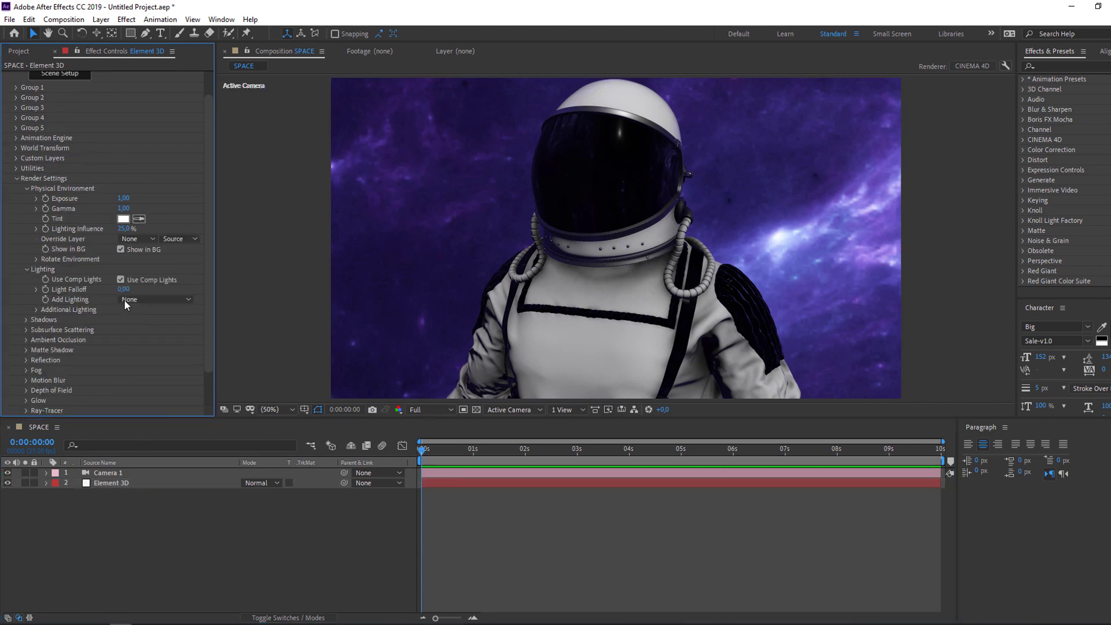
left_click(151, 300)
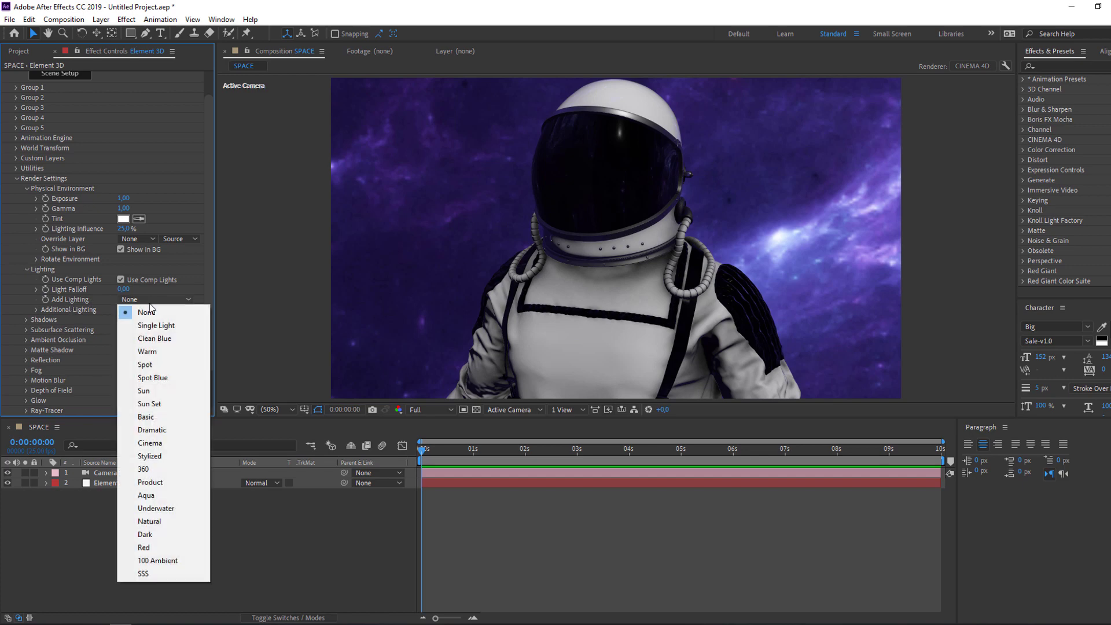
left_click(152, 443)
key("c")
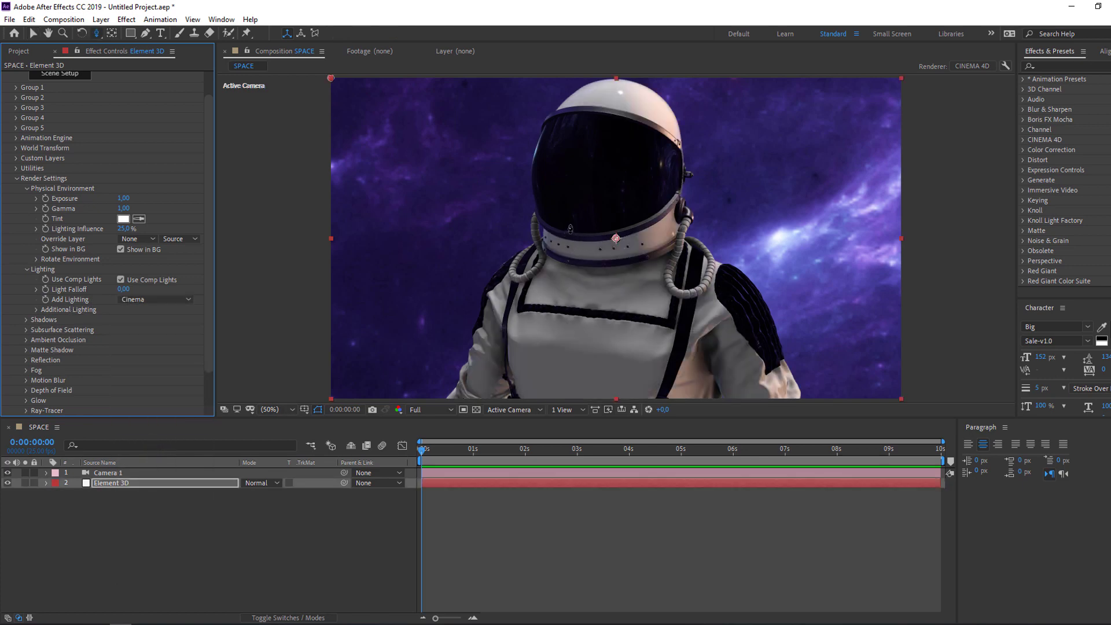
left_click_drag(570, 229, 584, 231)
Add a new Point Light layer to the composition.
key("v")
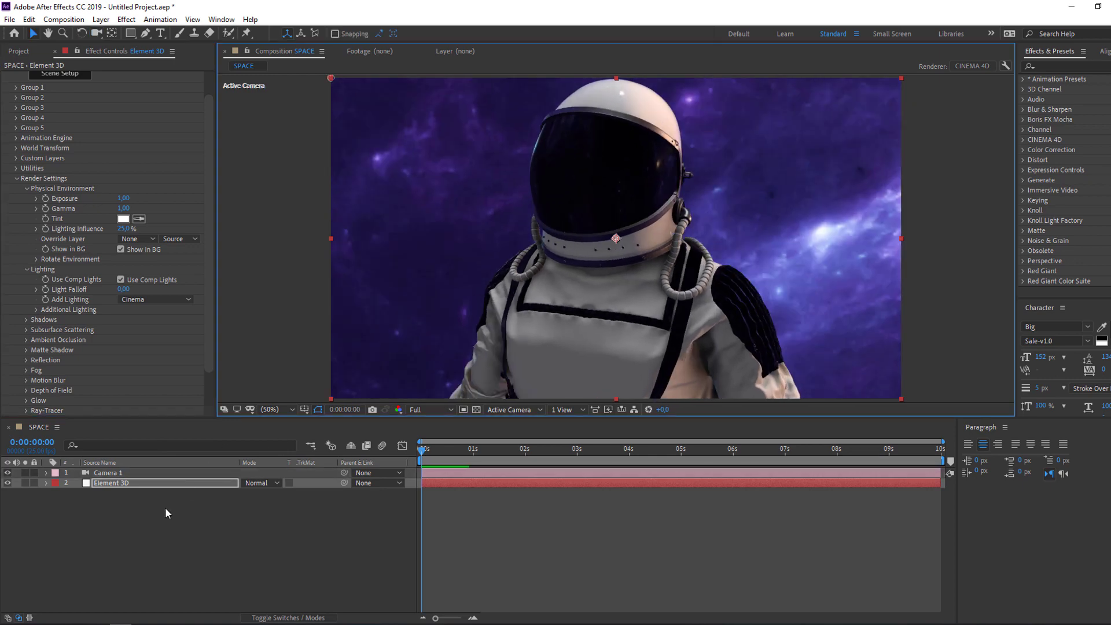
left_click(167, 517)
right_click(103, 516)
left_click(288, 427)
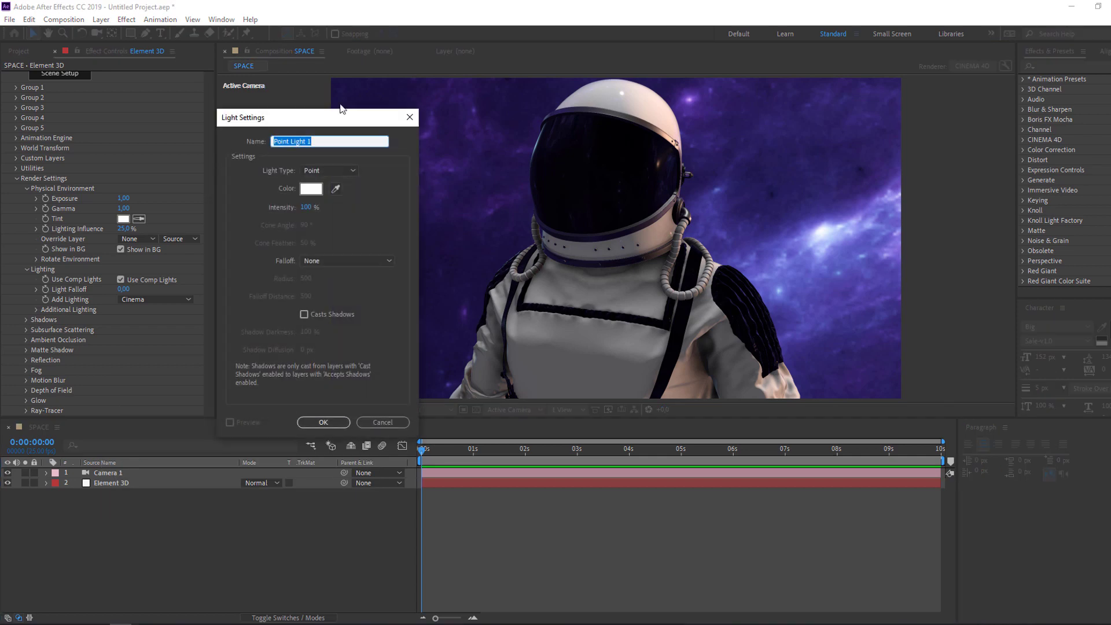
left_click_drag(335, 112, 285, 164)
left_click(291, 216)
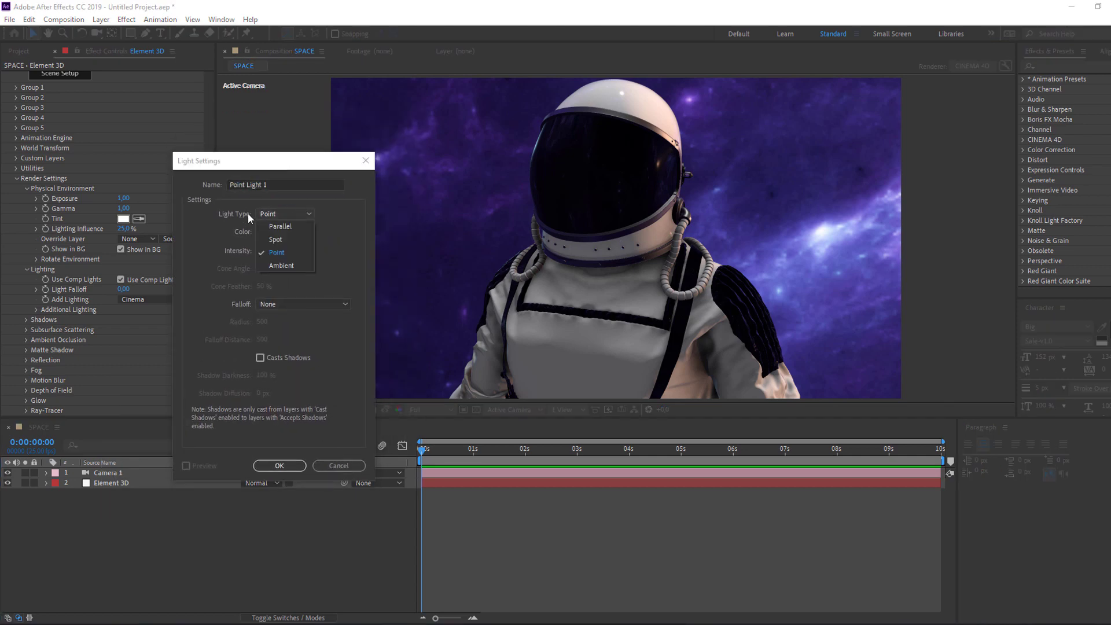
left_click(281, 253)
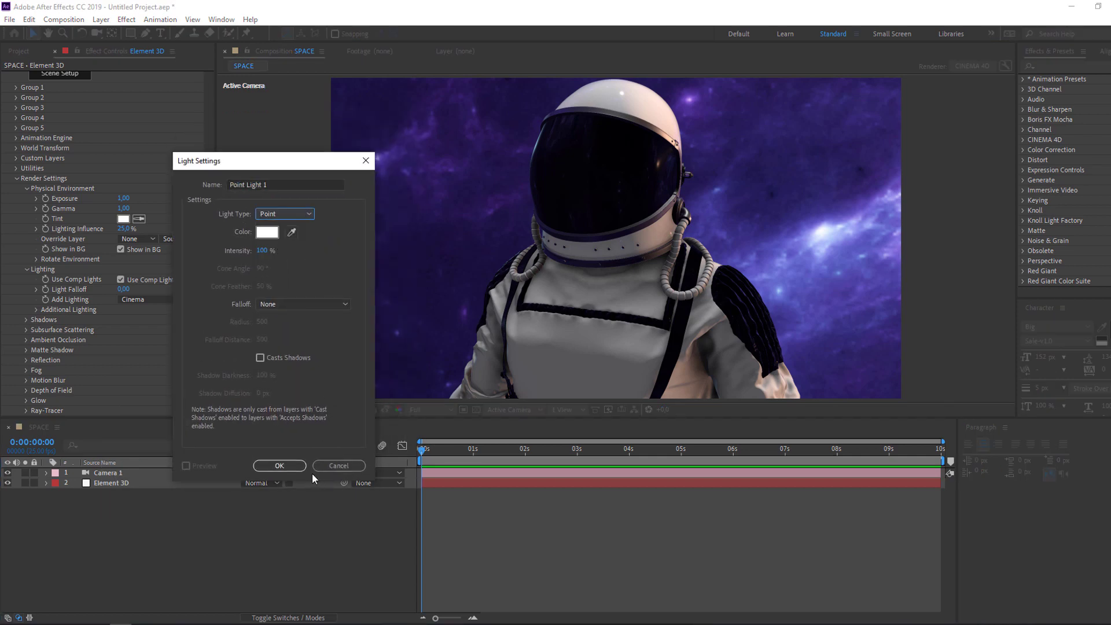
left_click(298, 466)
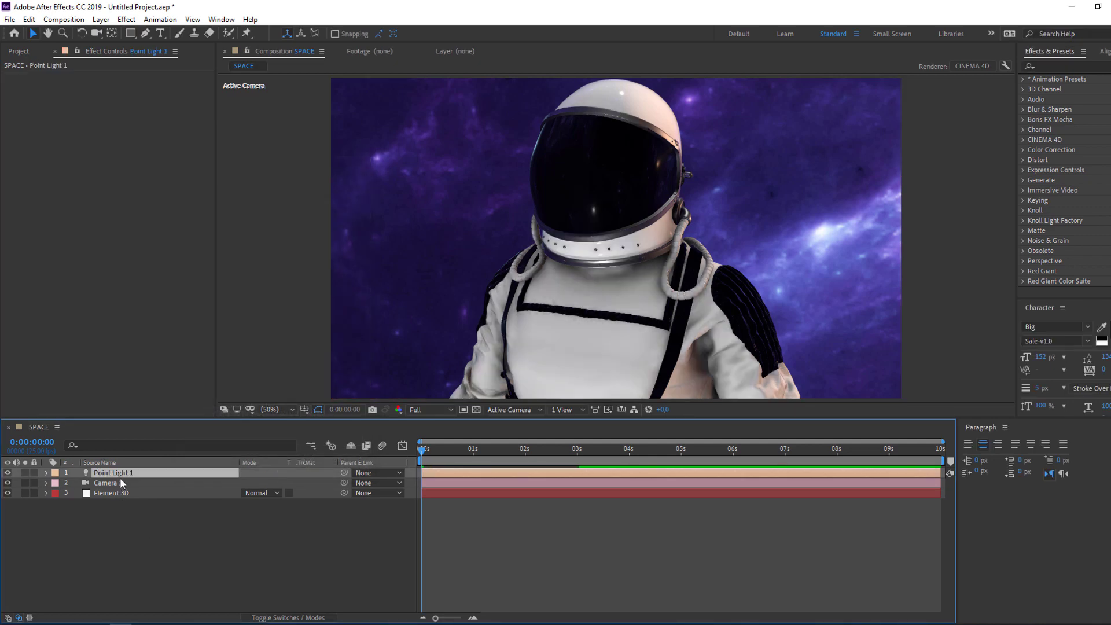
View through the Active Camera and drag the point light up toward the upper left.
left_click(505, 410)
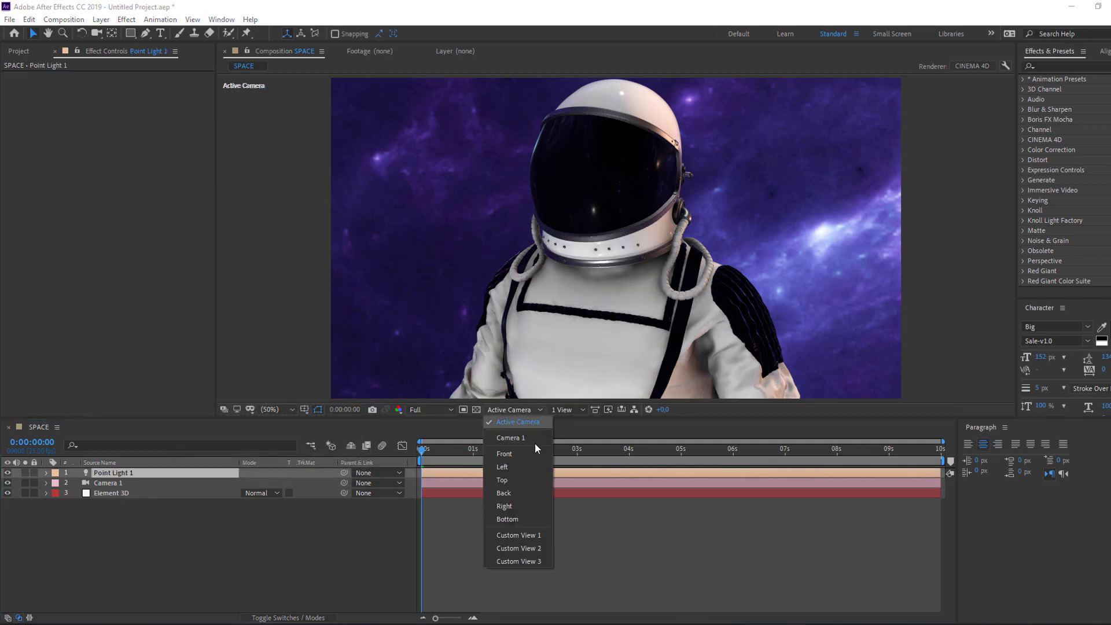
left_click(525, 535)
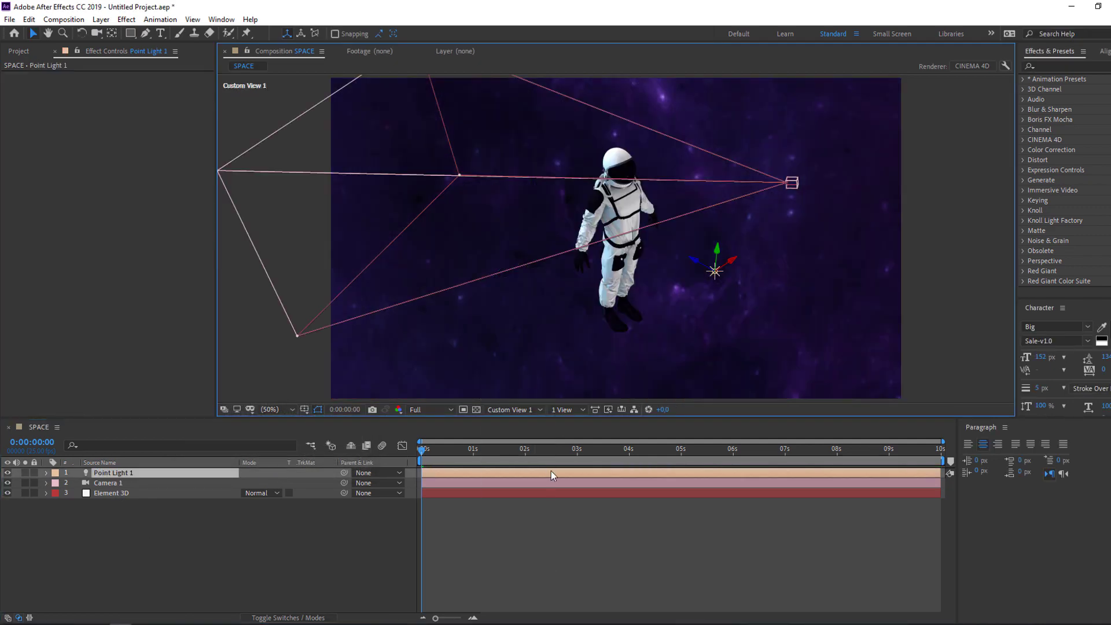
left_click_drag(720, 253, 635, 191)
left_click(505, 409)
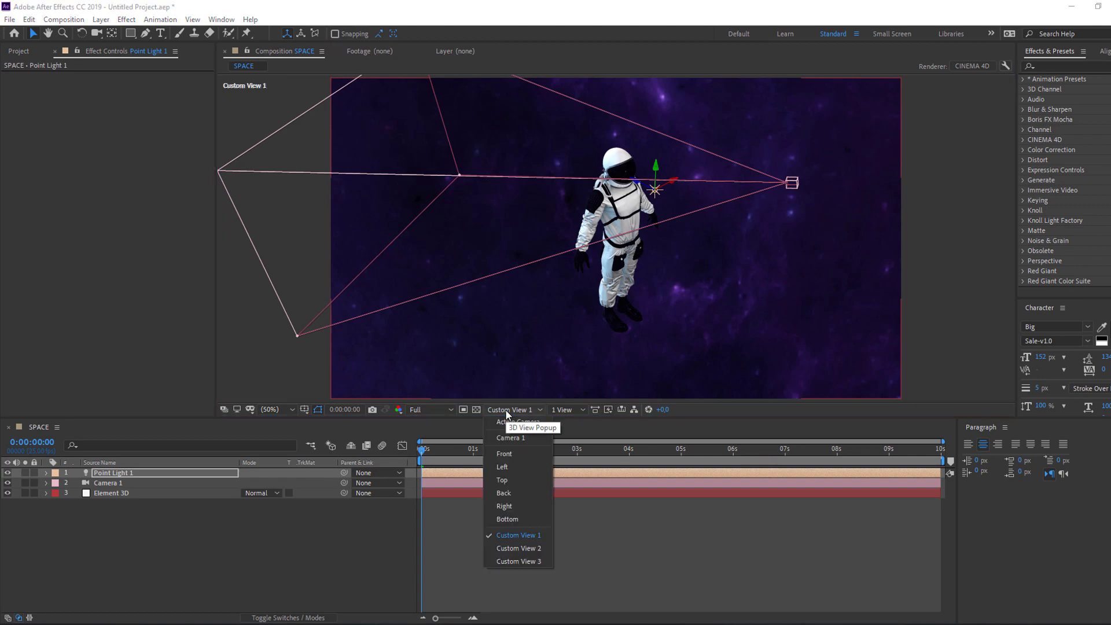
left_click(524, 422)
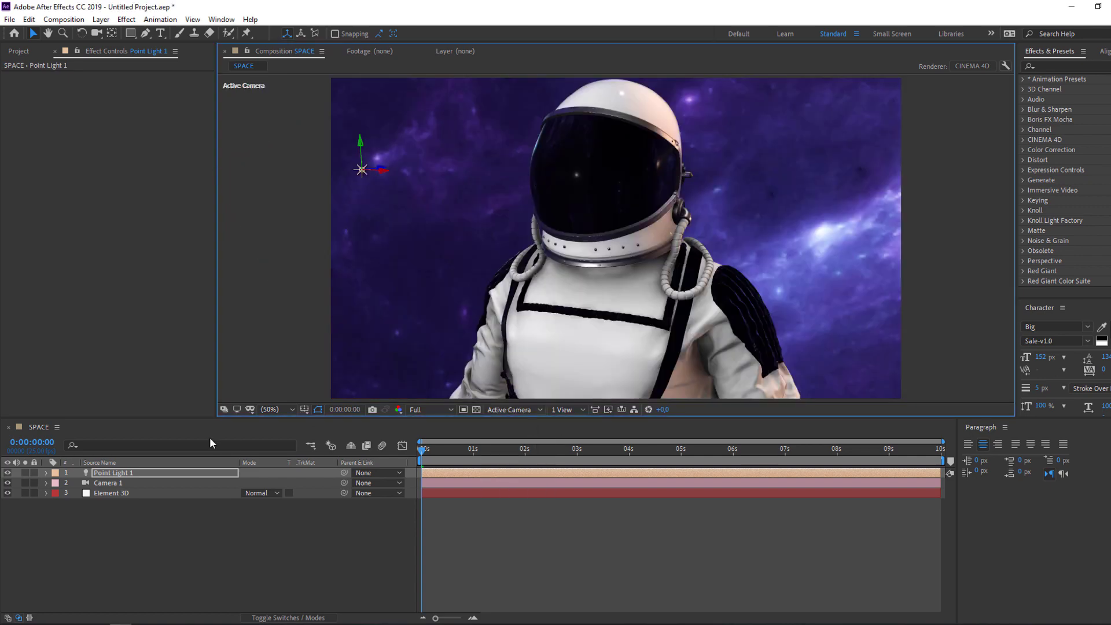
mouse_move(382, 174)
left_mouse_down()
mouse_move(787, 121)
mouse_move(658, 83)
mouse_move(403, 110)
mouse_move(391, 179)
left_mouse_up()
left_click_drag(376, 141, 371, 148)
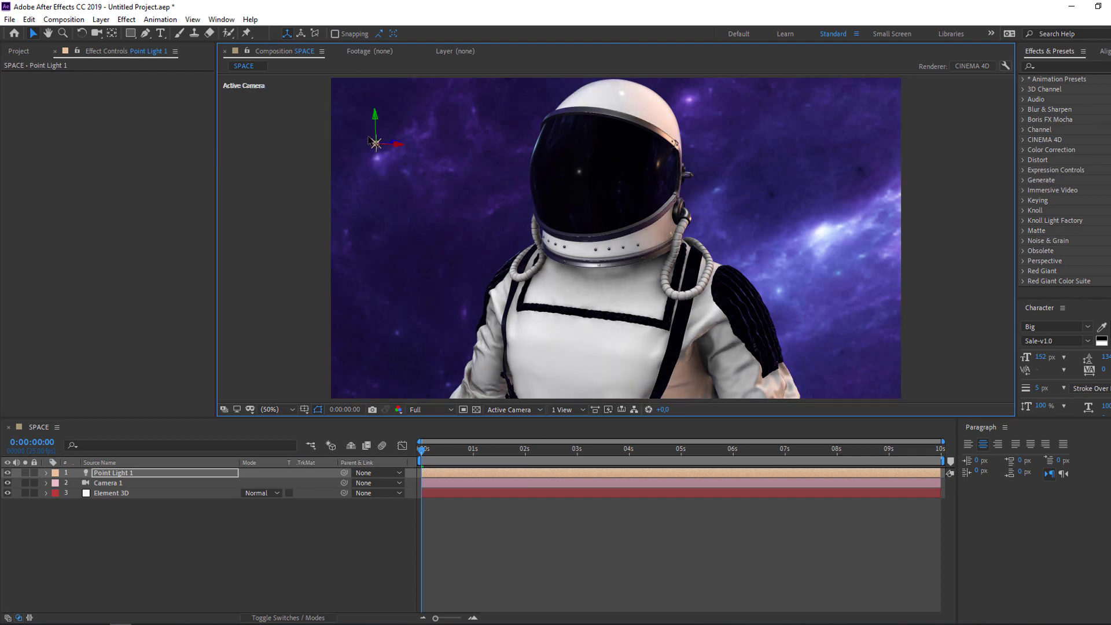
Turn on depth of field in Camera 1's Camera Options and set preview resolution to Quarter.
left_click(136, 547)
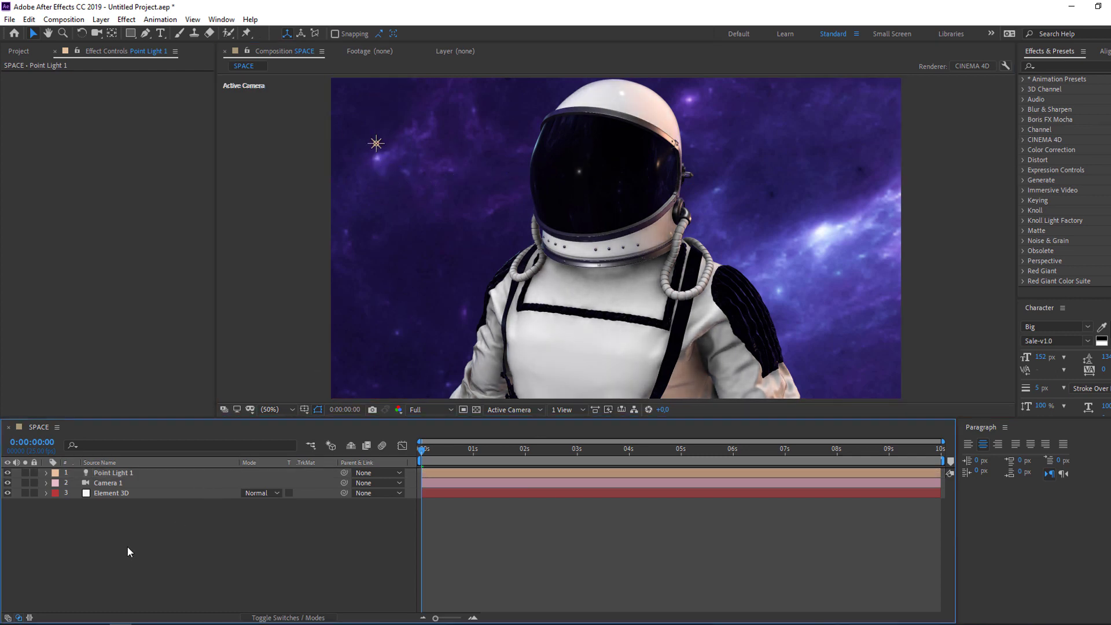
left_click(107, 485)
left_click(46, 483)
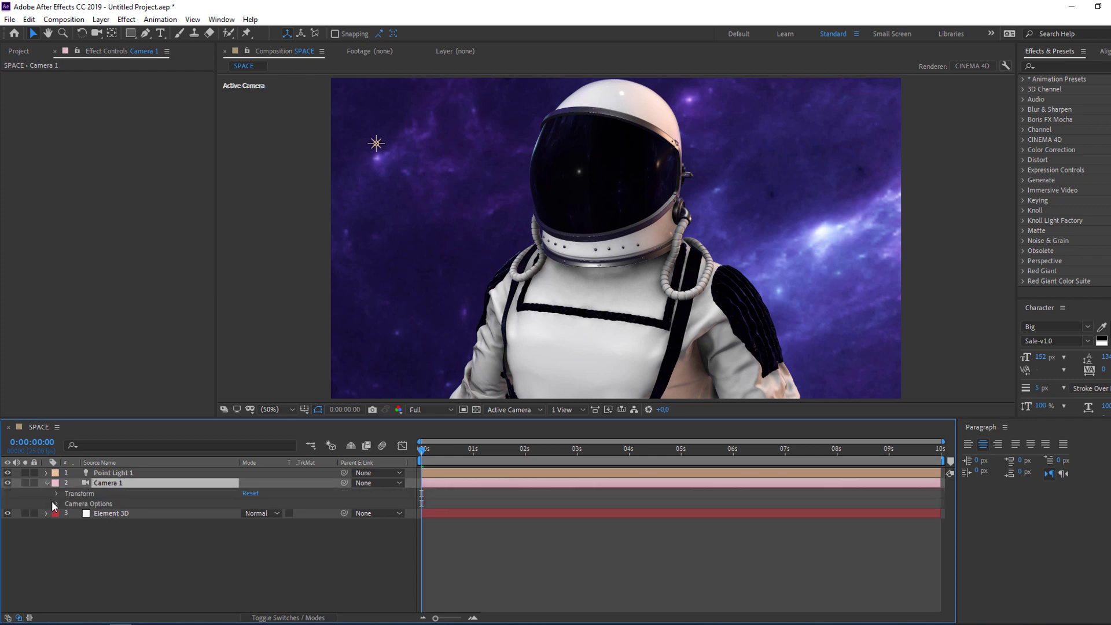
left_click(96, 505)
left_click(57, 504)
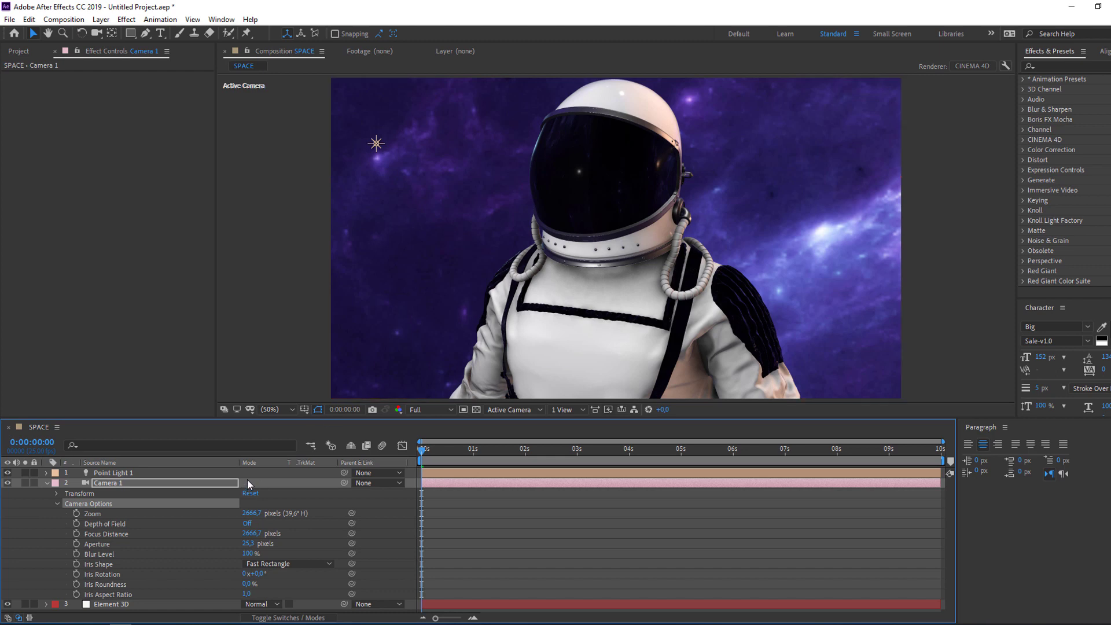
left_click(247, 523)
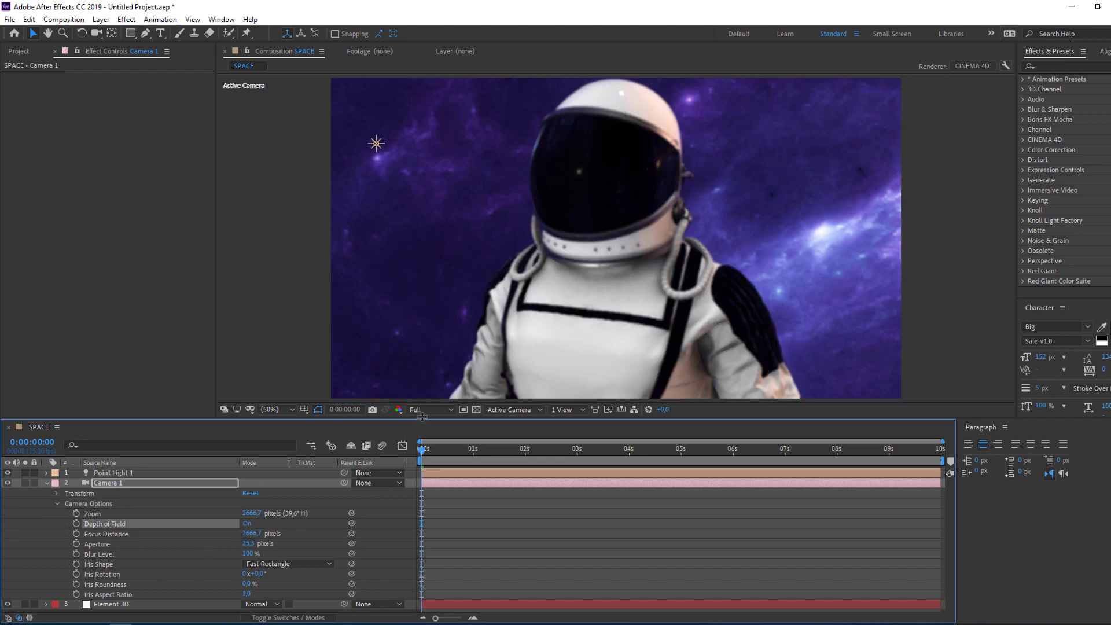
left_click(426, 411)
left_click(429, 478)
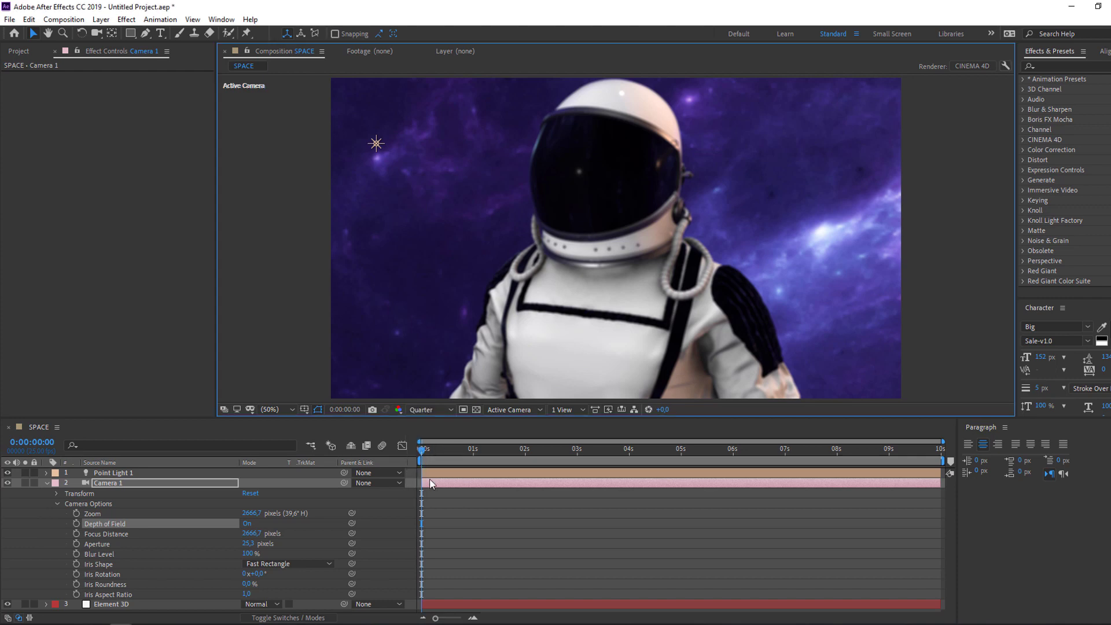
Set Aperture to 270 and Focus Distance to about 864, then restore Full resolution.
left_click(250, 544)
left_click(183, 553)
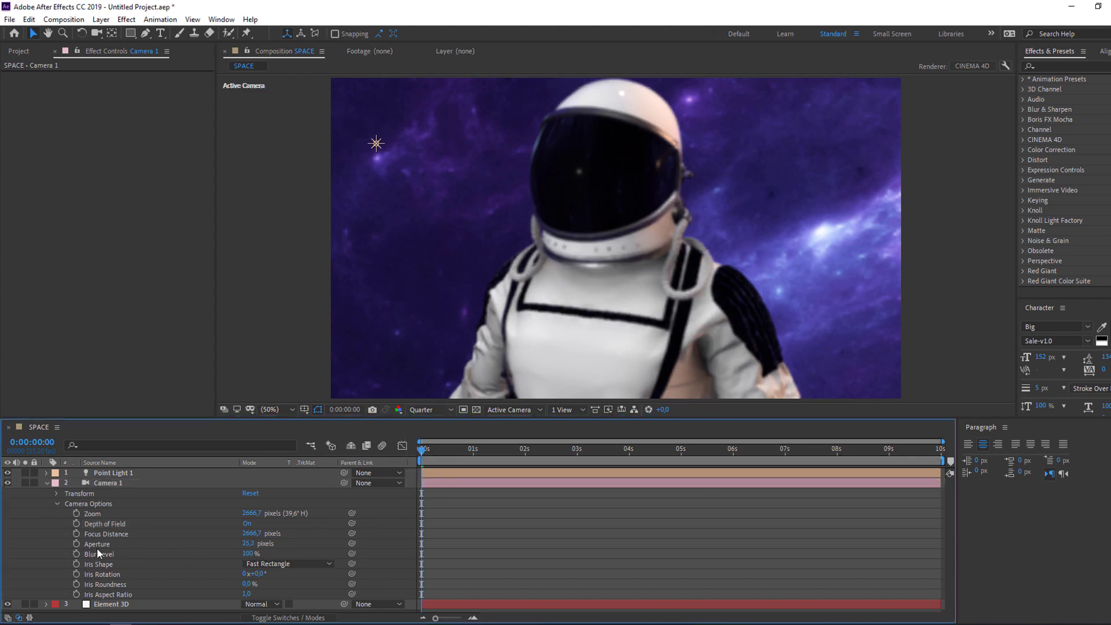
left_click(243, 544)
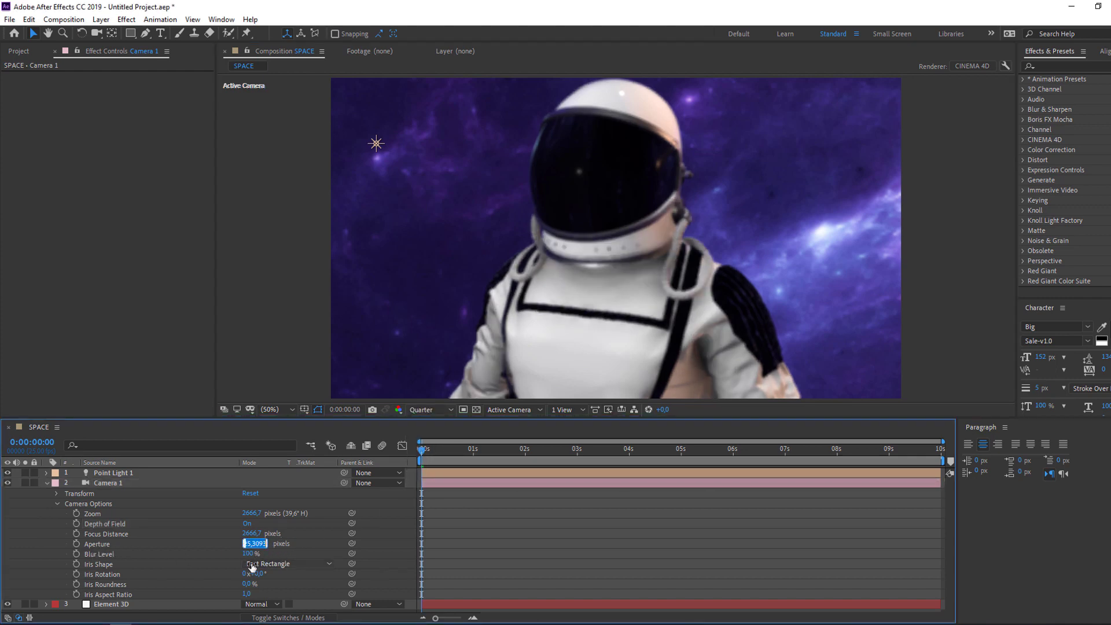
type("80")
key("Return")
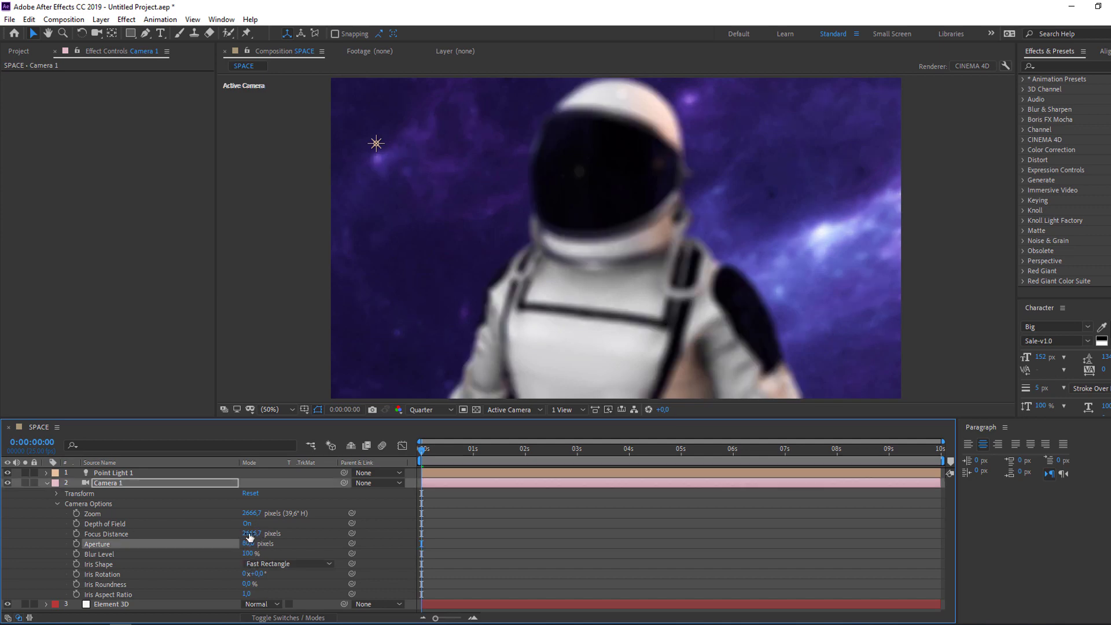
left_click_drag(249, 533, 289, 532)
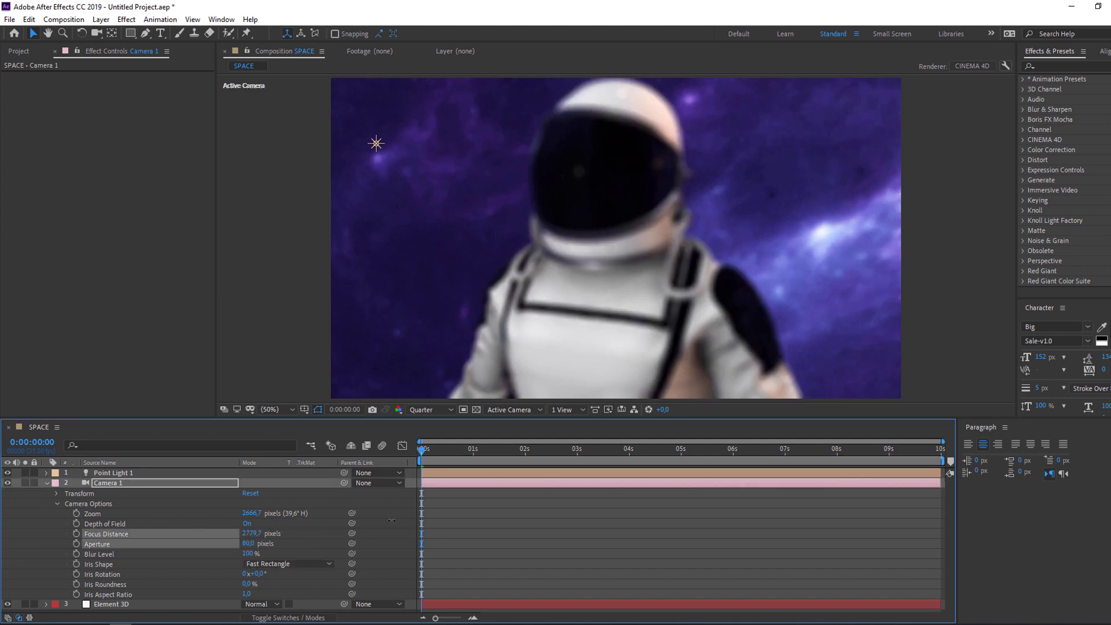
mouse_move(450, 517)
left_mouse_down()
mouse_move(325, 519)
mouse_move(338, 517)
left_mouse_up()
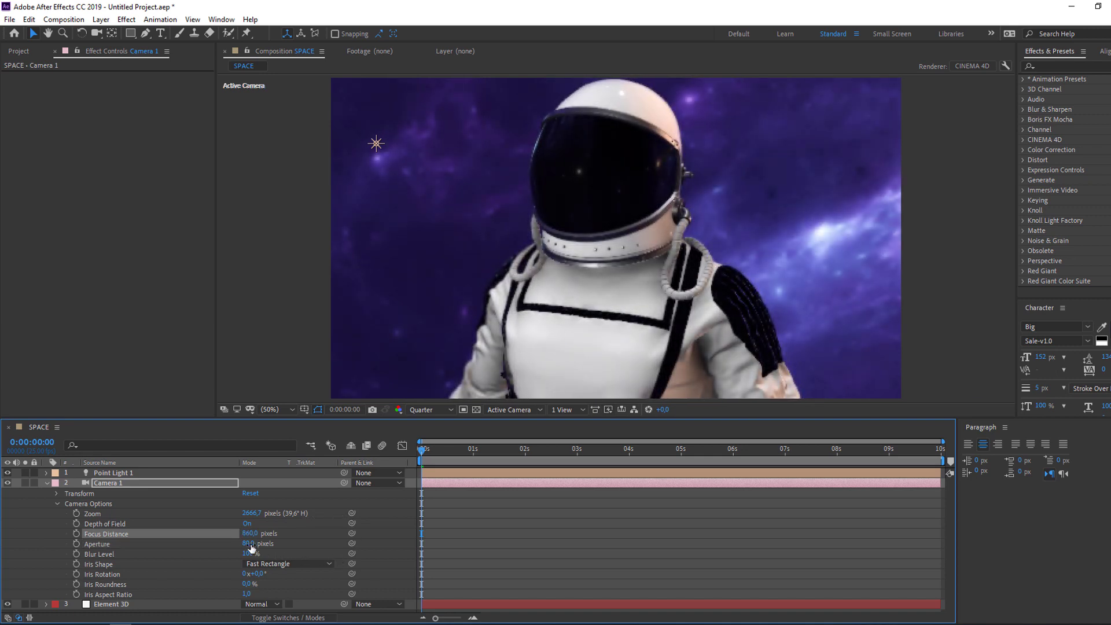
mouse_move(250, 548)
left_mouse_down()
mouse_move(429, 528)
mouse_move(383, 513)
left_mouse_up()
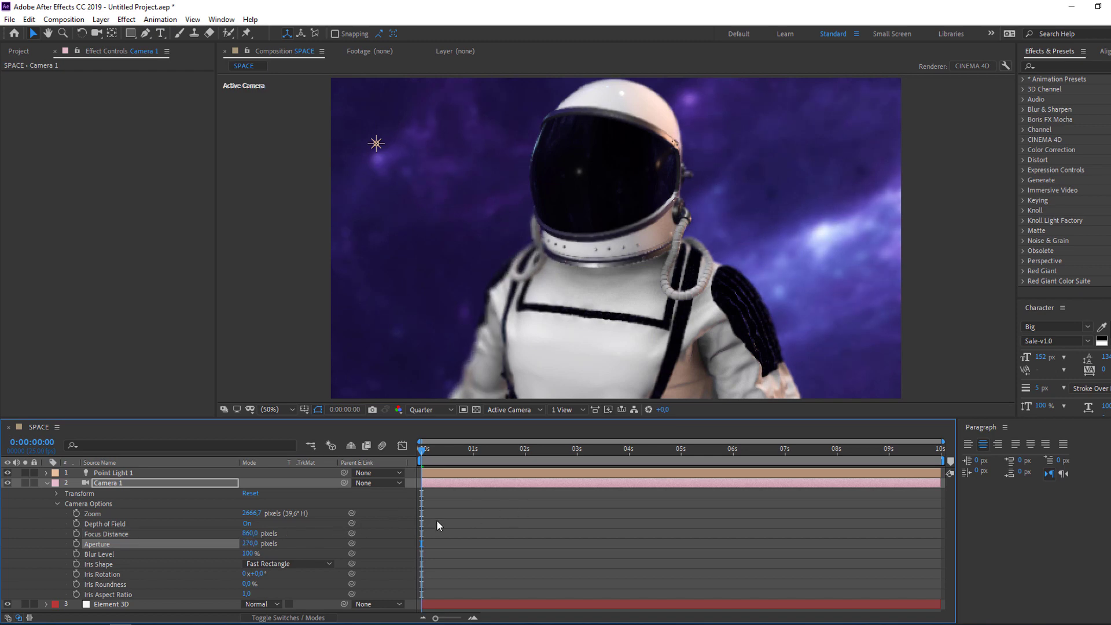
left_click_drag(248, 533, 247, 530)
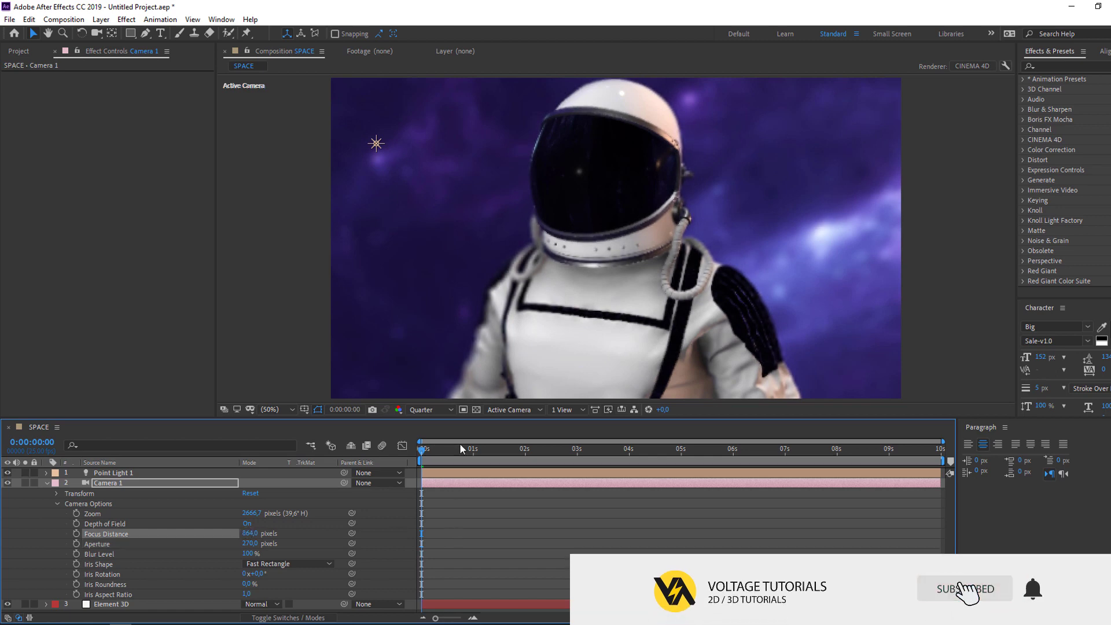
left_click(434, 409)
left_click(427, 438)
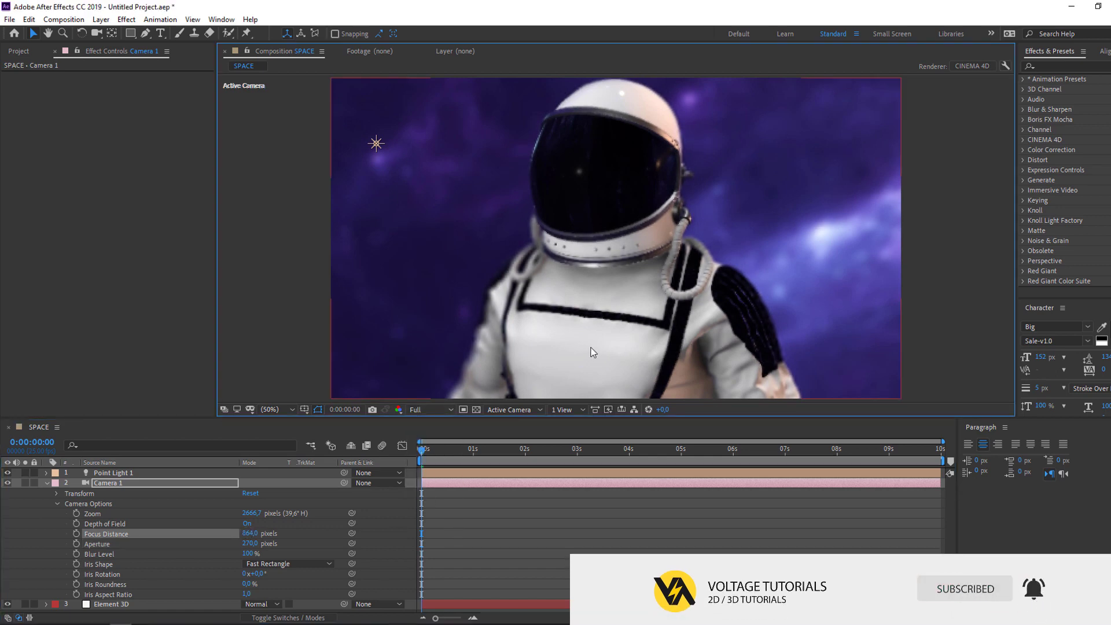
Enable Element 3D fog with a dark grey colour, previewing at Quarter resolution.
left_click(48, 483)
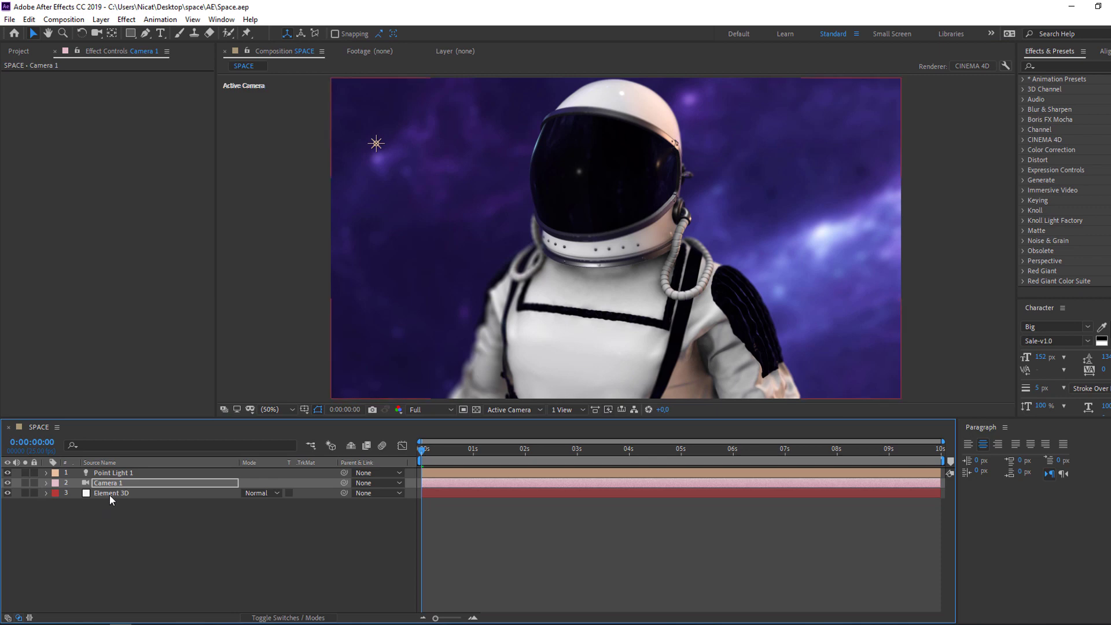
left_click(110, 495)
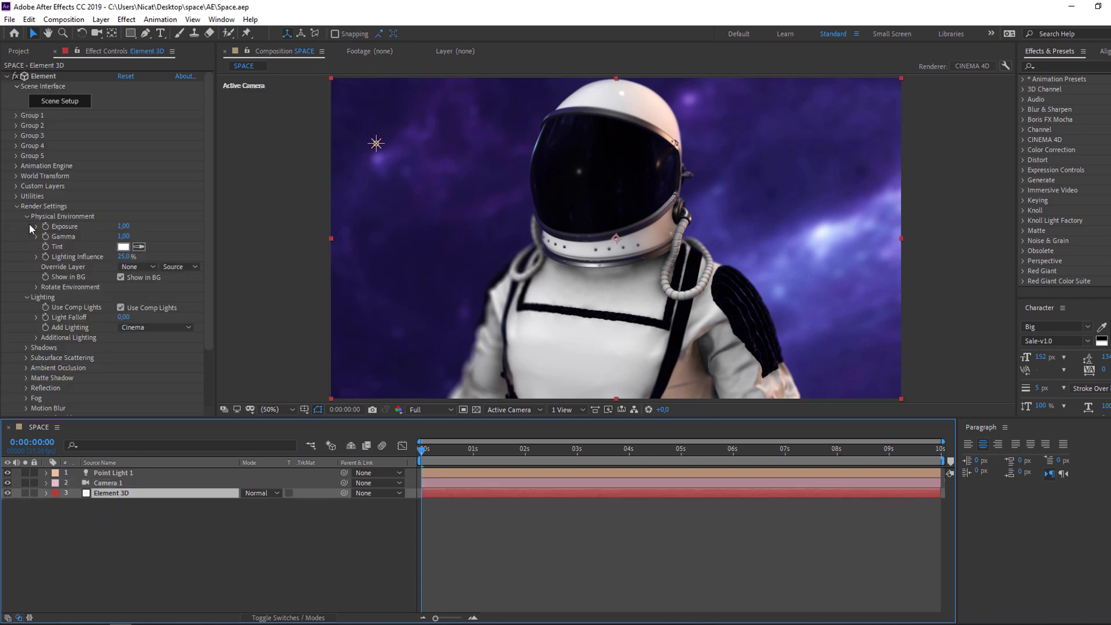
left_click(26, 396)
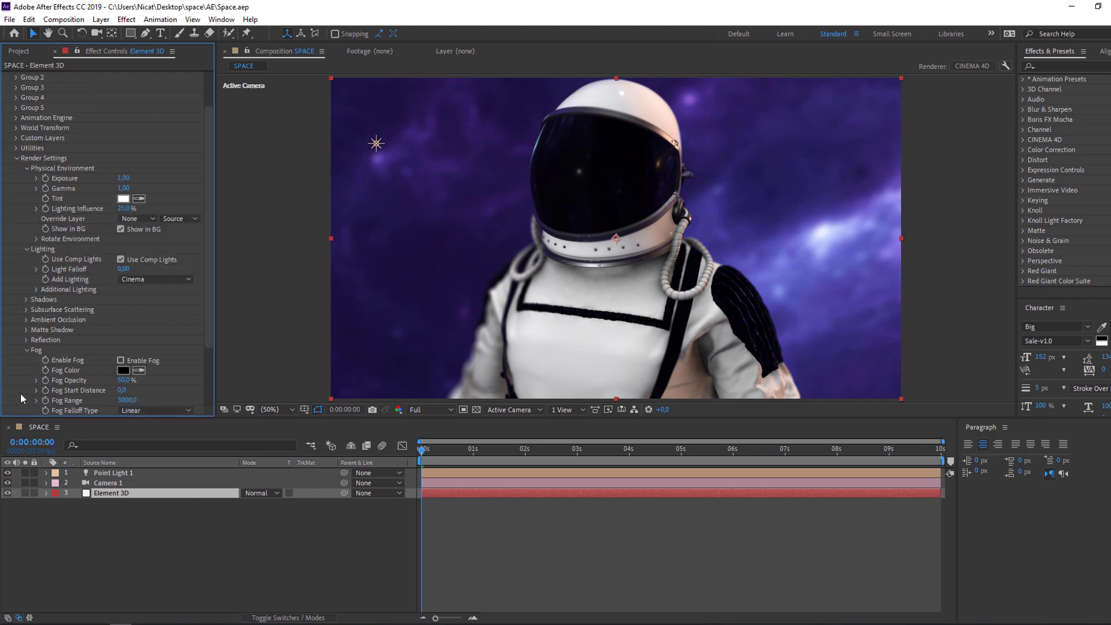
left_click(120, 360)
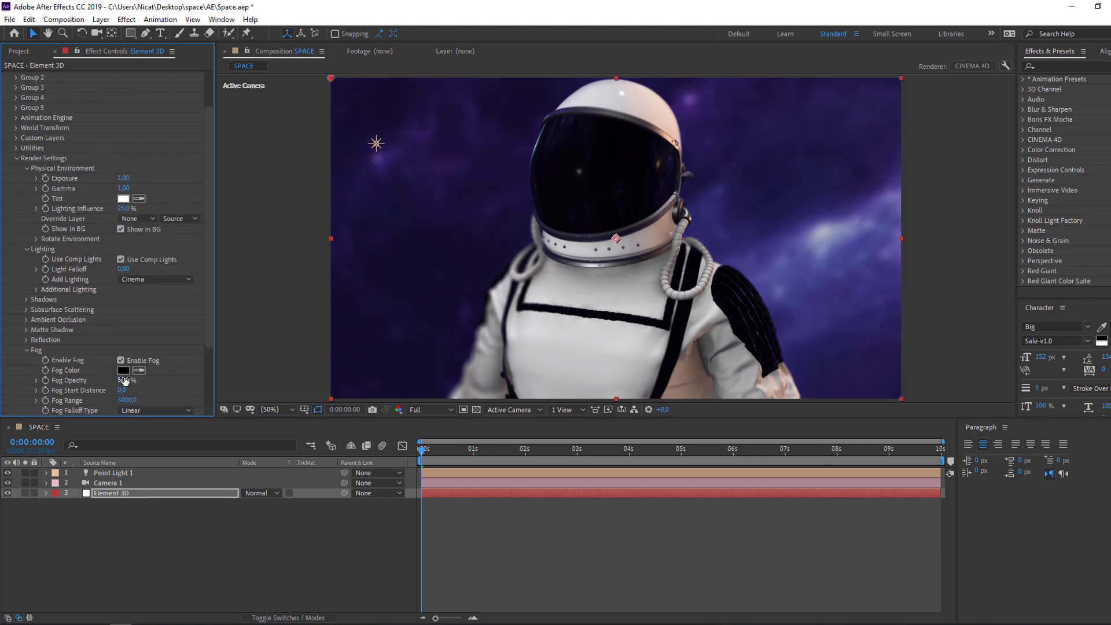
left_click(428, 408)
left_click(416, 477)
left_click(124, 371)
mouse_move(149, 350)
left_mouse_down()
mouse_move(92, 307)
mouse_move(61, 431)
left_mouse_up()
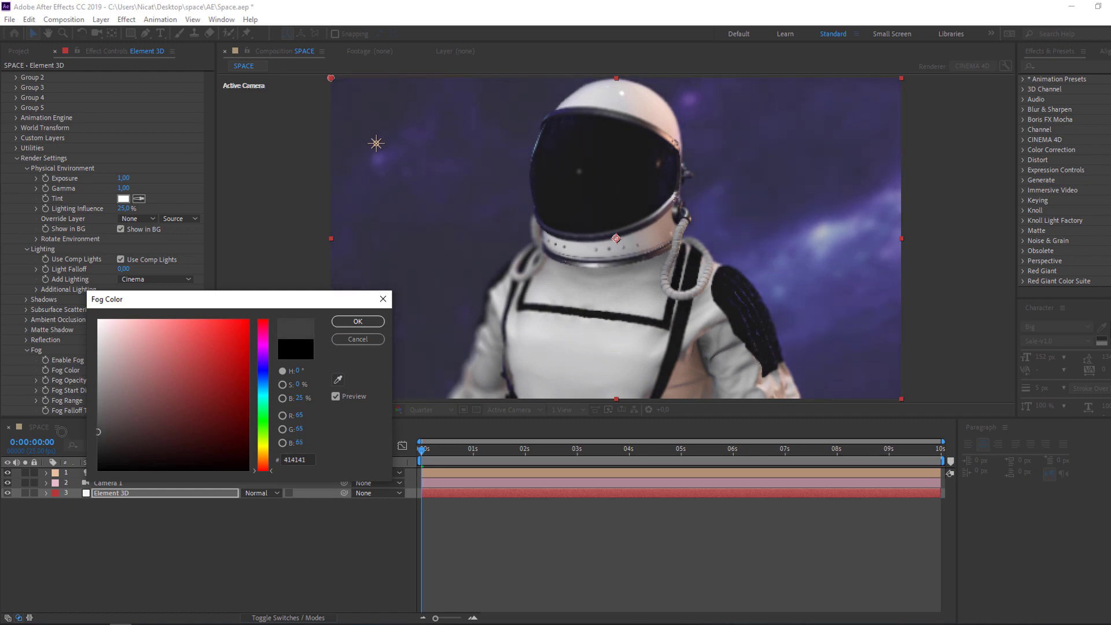
left_click(356, 324)
Set the fog falloff to Exponential, raise its opacity near full and shorten its range.
scroll(94, 385, "down", 1)
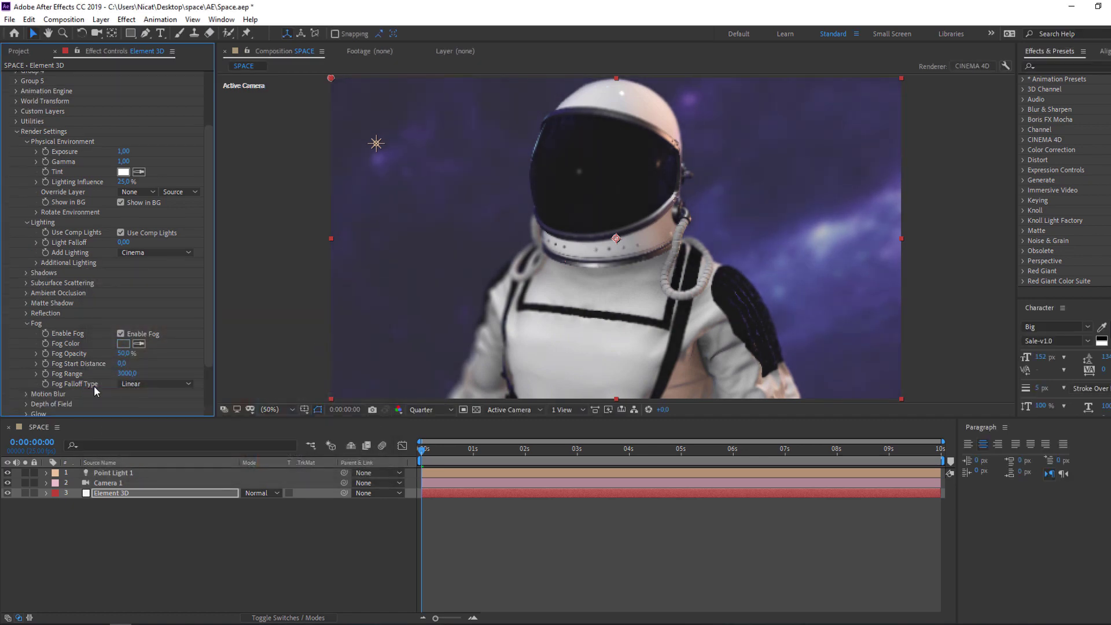
left_click(137, 383)
left_click(146, 408)
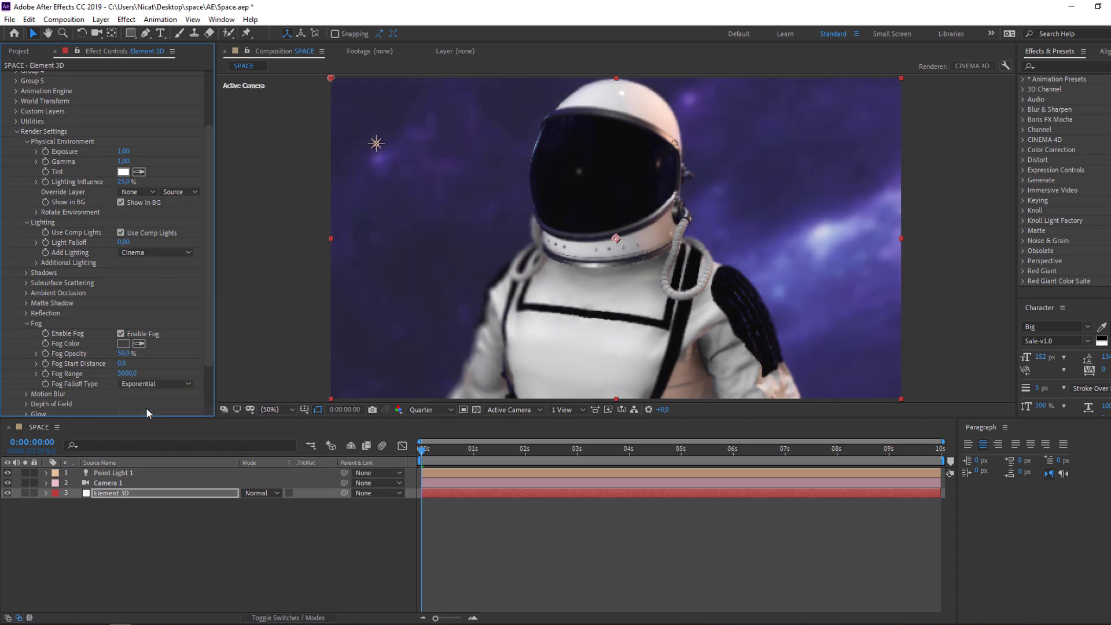
left_click_drag(124, 353, 140, 354)
mouse_move(157, 353)
left_mouse_down()
mouse_move(175, 351)
mouse_move(89, 373)
left_mouse_up()
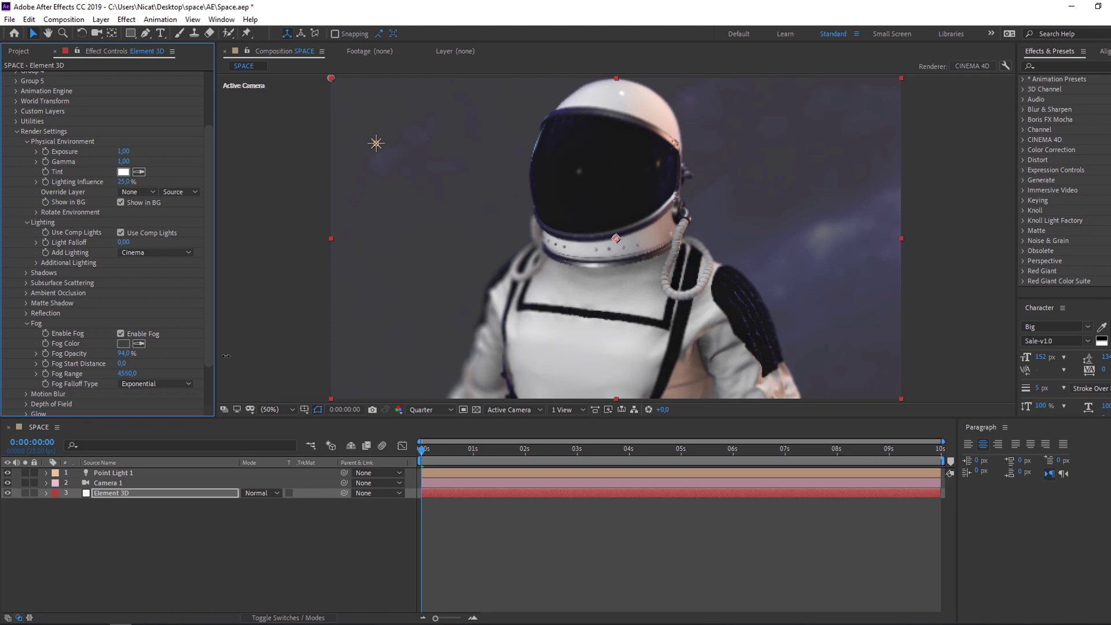
left_click_drag(226, 355, 30, 372)
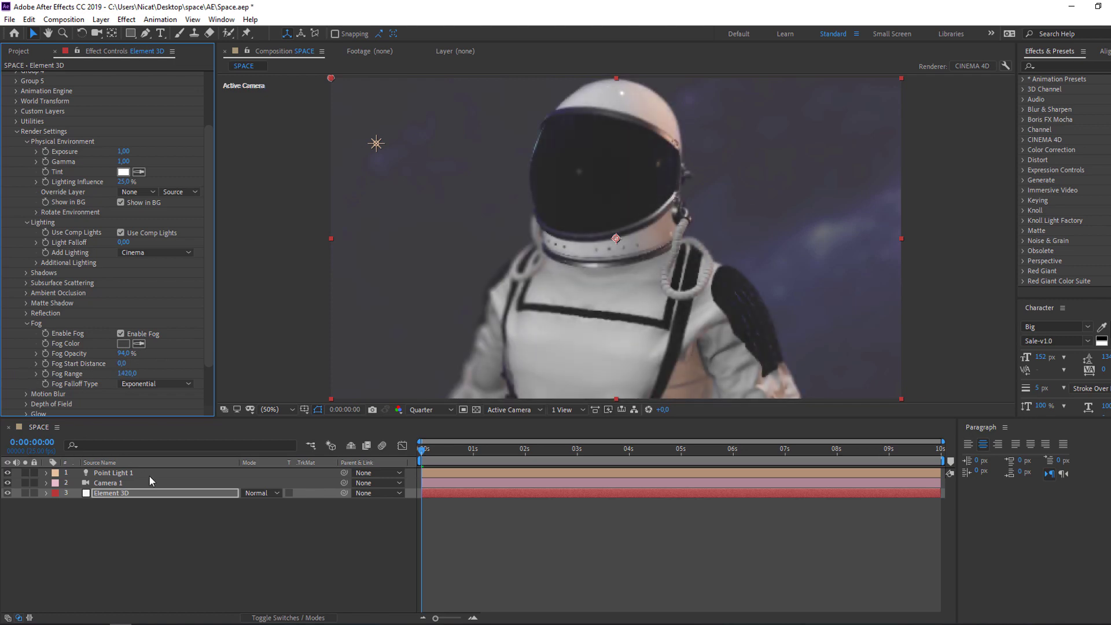
Uncheck Show in BG to hide the environment, then select the BG gradient layer.
left_click(133, 522)
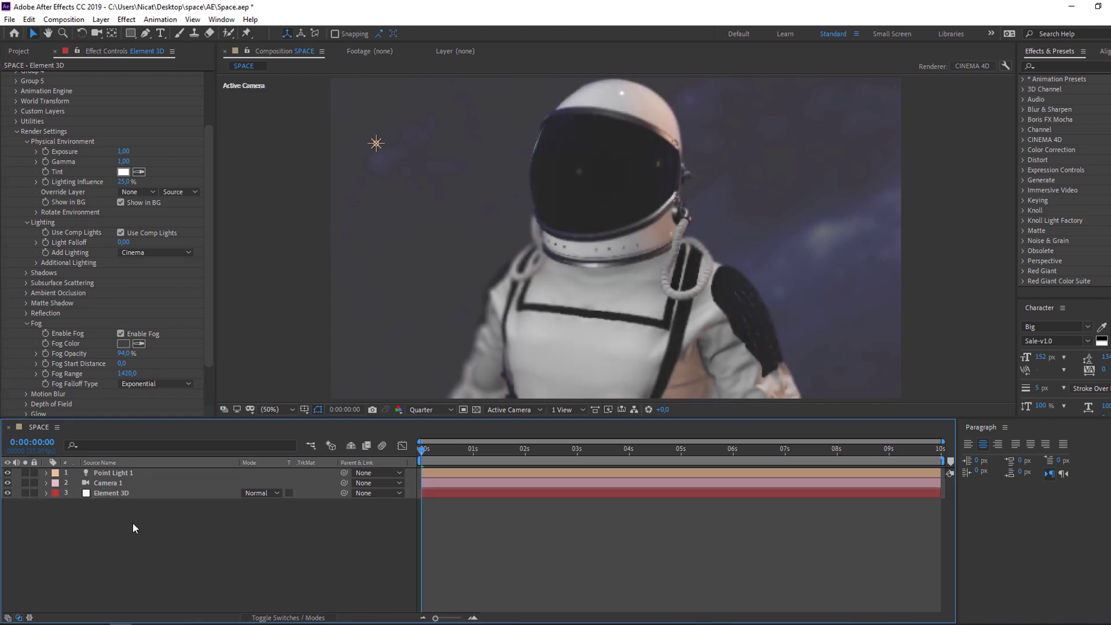
left_click(113, 496)
scroll(86, 214, "up", 2)
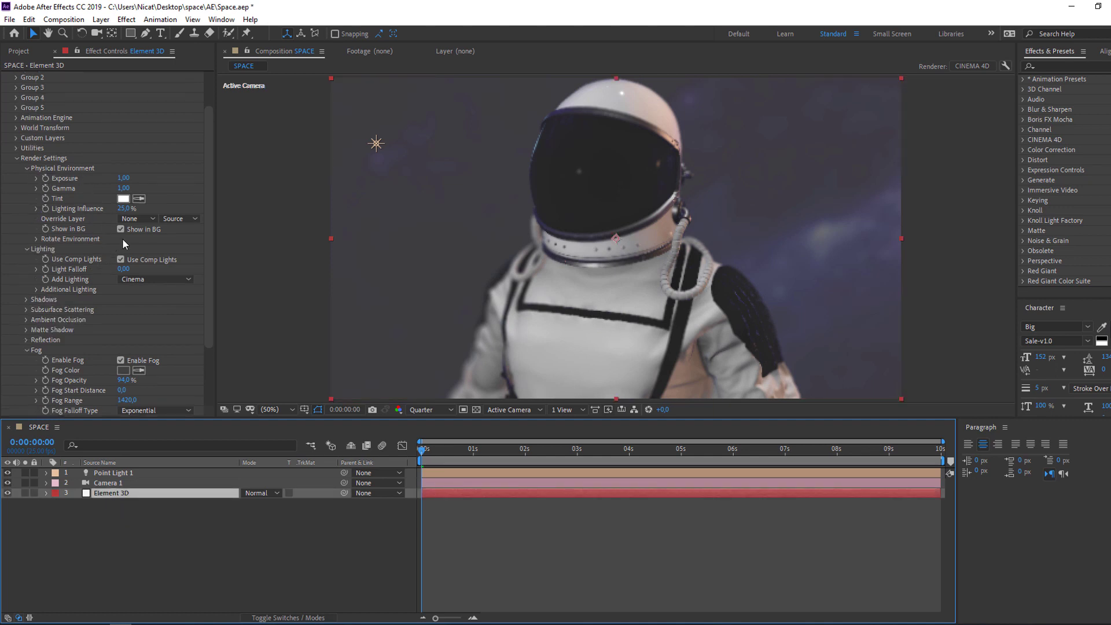
left_click(120, 229)
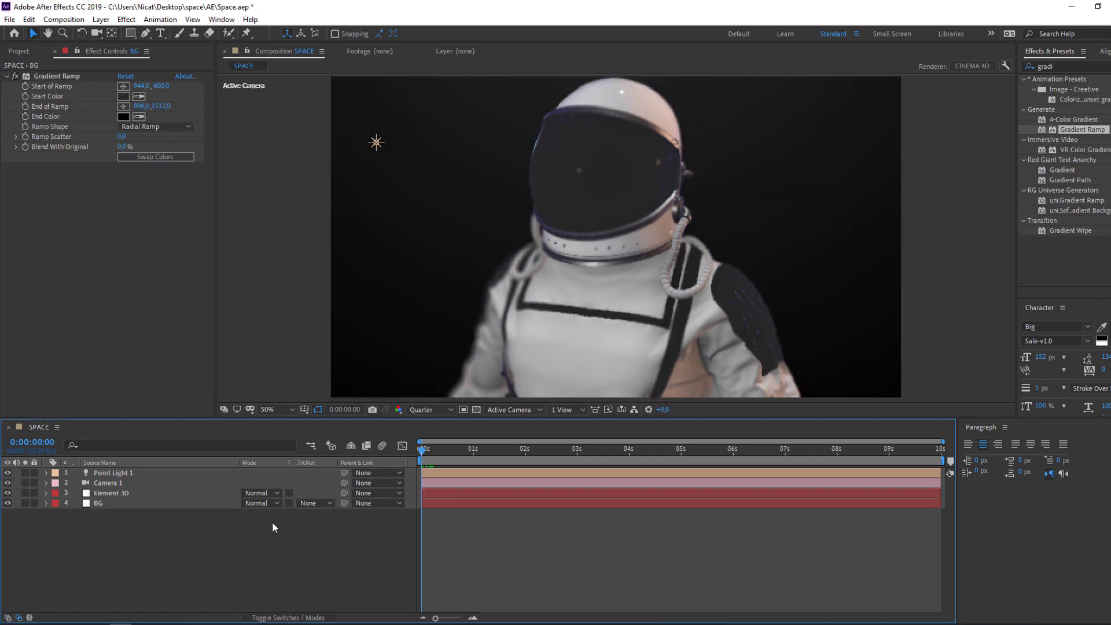
left_click(128, 505)
Create an orbit null for Camera 1 and keyframe its Y Rotation at 0°.
left_click(102, 484)
right_click(105, 487)
mouse_move(137, 418)
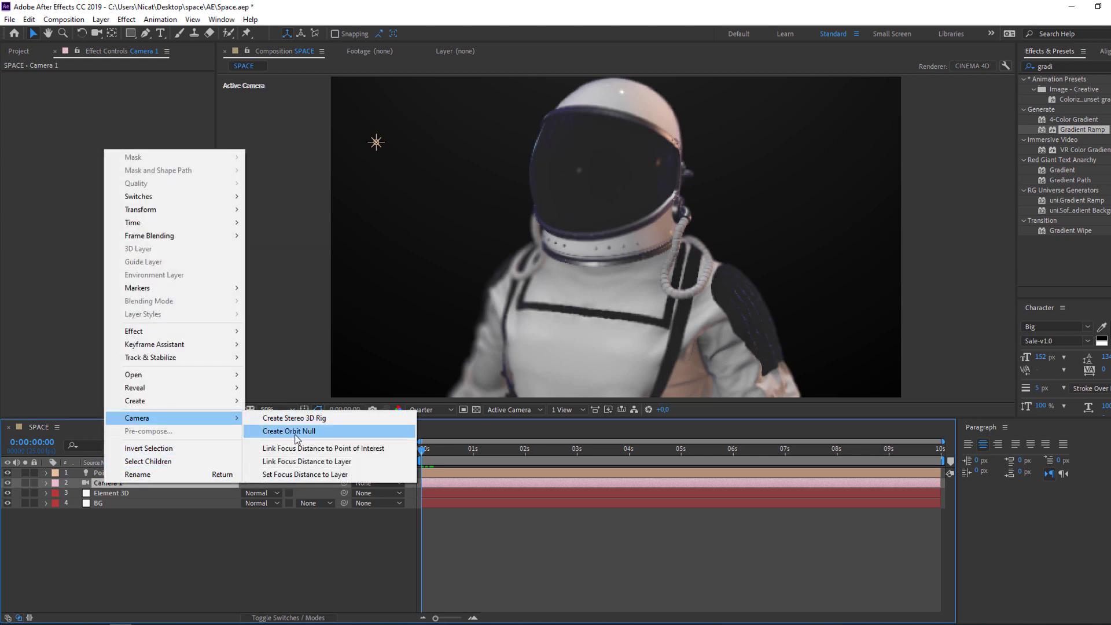
left_click(312, 438)
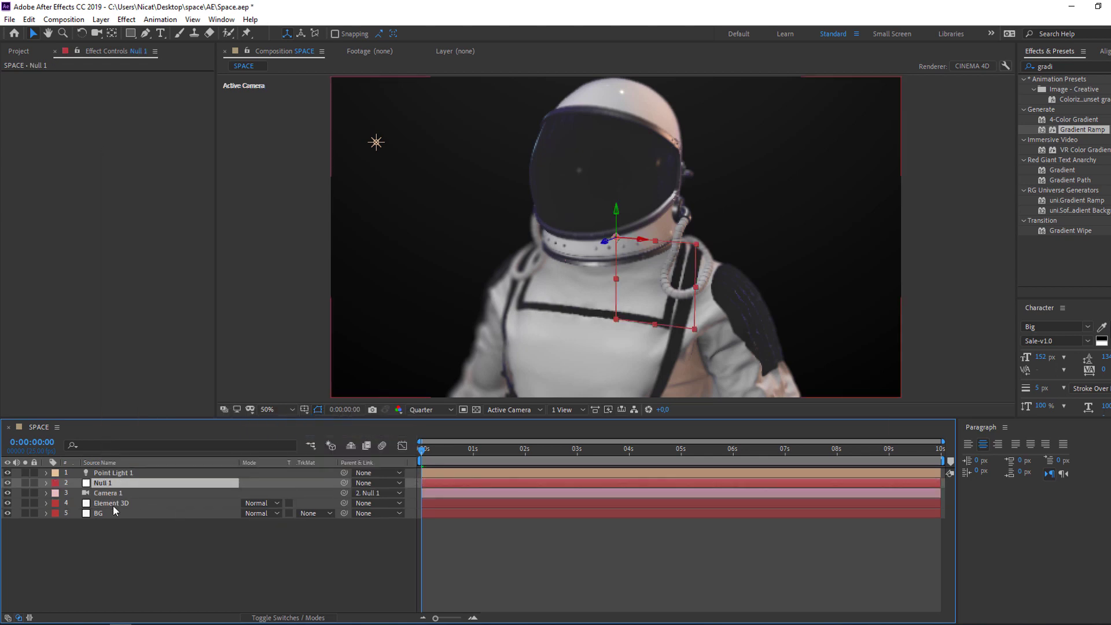
key("r")
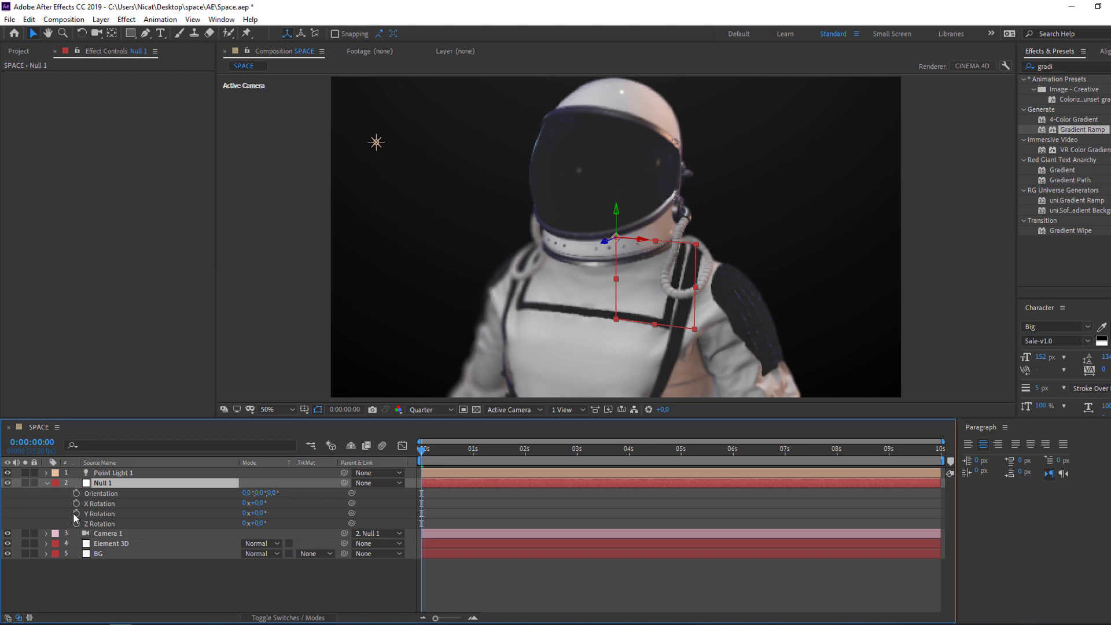
left_click(76, 513)
Keyframe Null 1's Y Rotation to 79° at 7 seconds and end the work area there.
left_click_drag(456, 450, 786, 475)
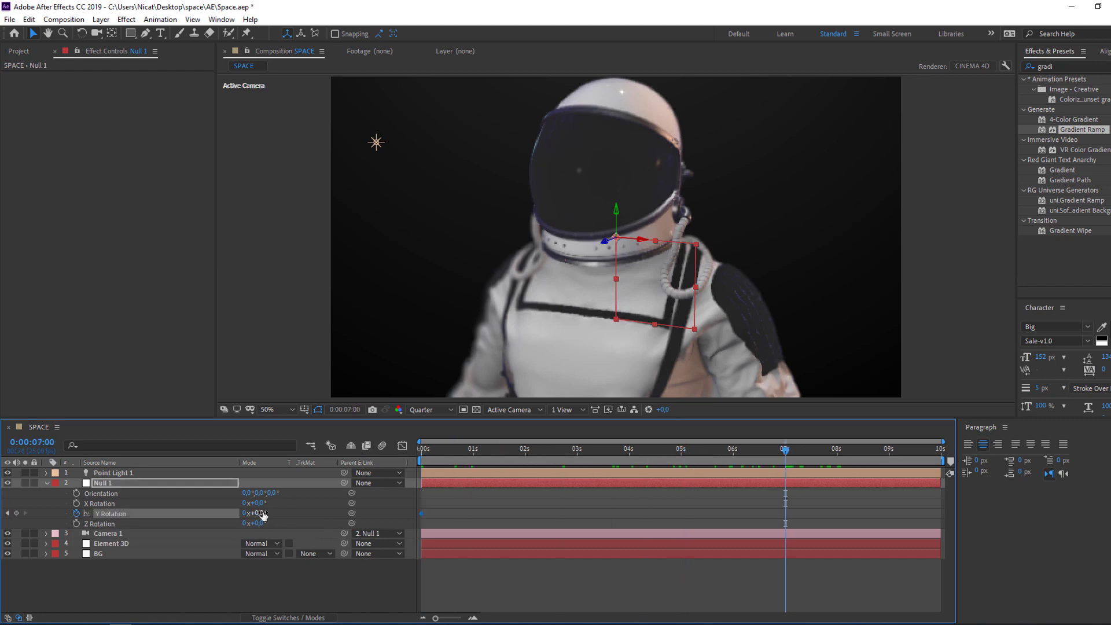
left_click_drag(261, 513, 298, 512)
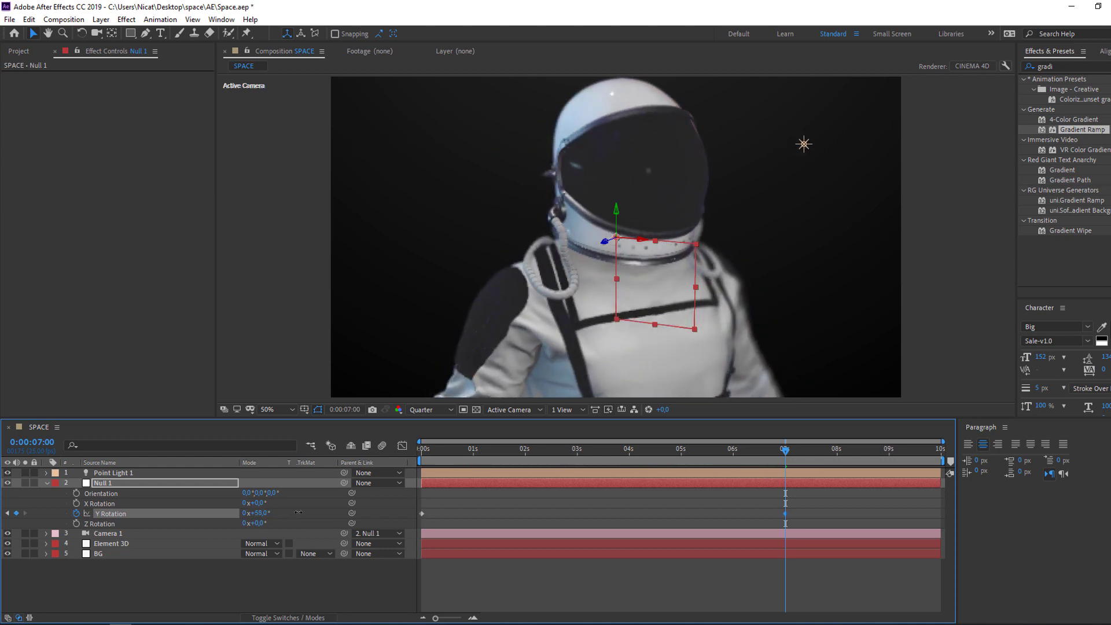
left_click_drag(298, 512, 313, 512)
left_click_drag(769, 449, 450, 451)
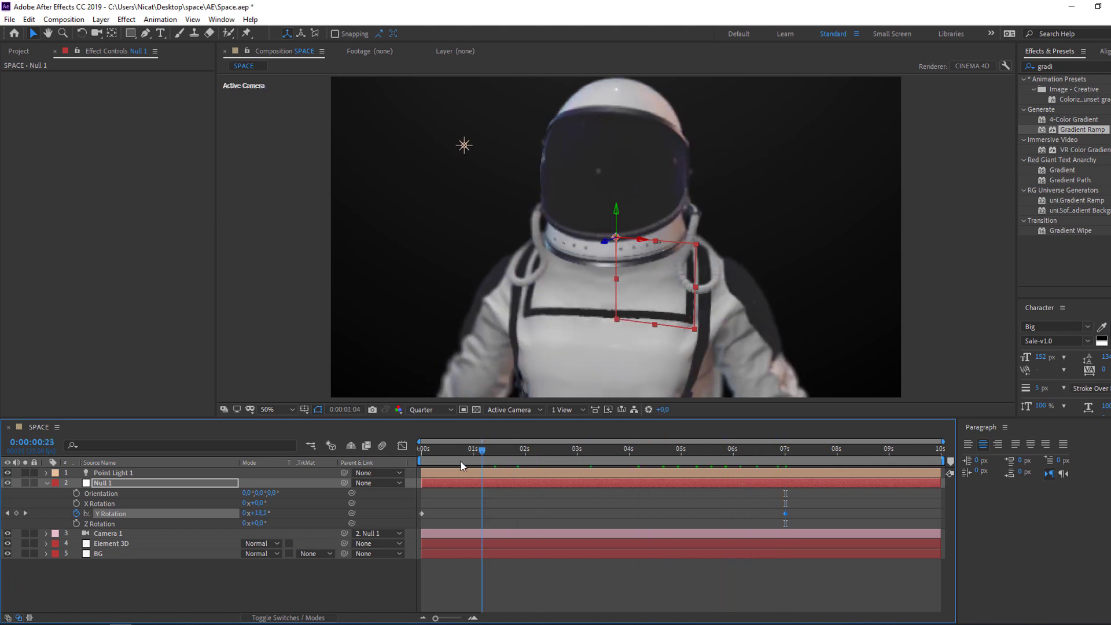
left_click_drag(762, 459, 785, 460)
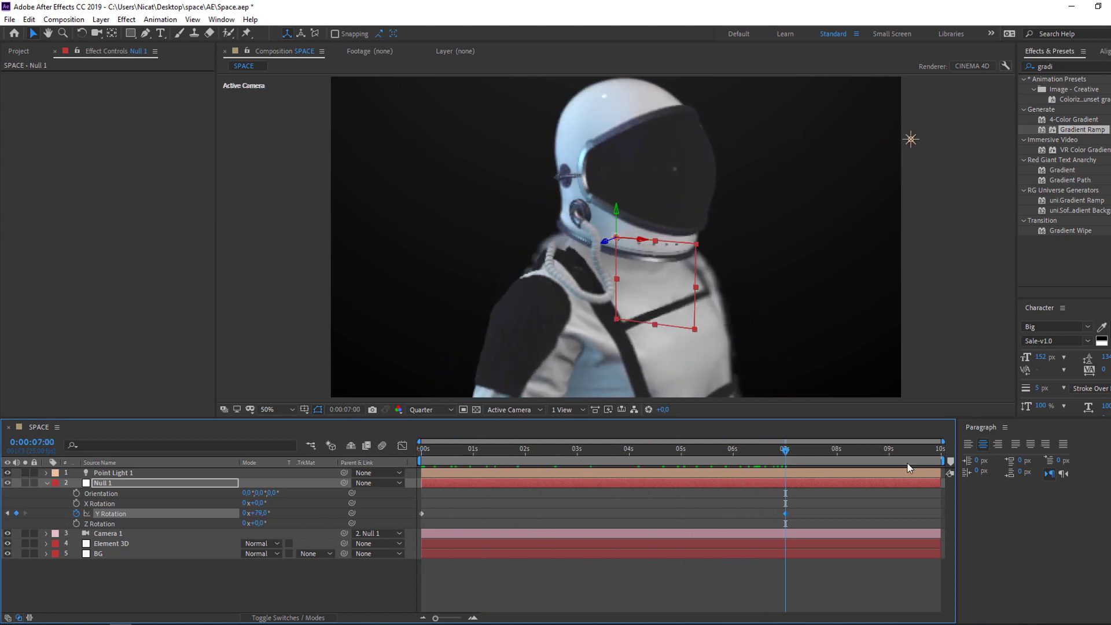
left_click_drag(945, 461, 791, 471)
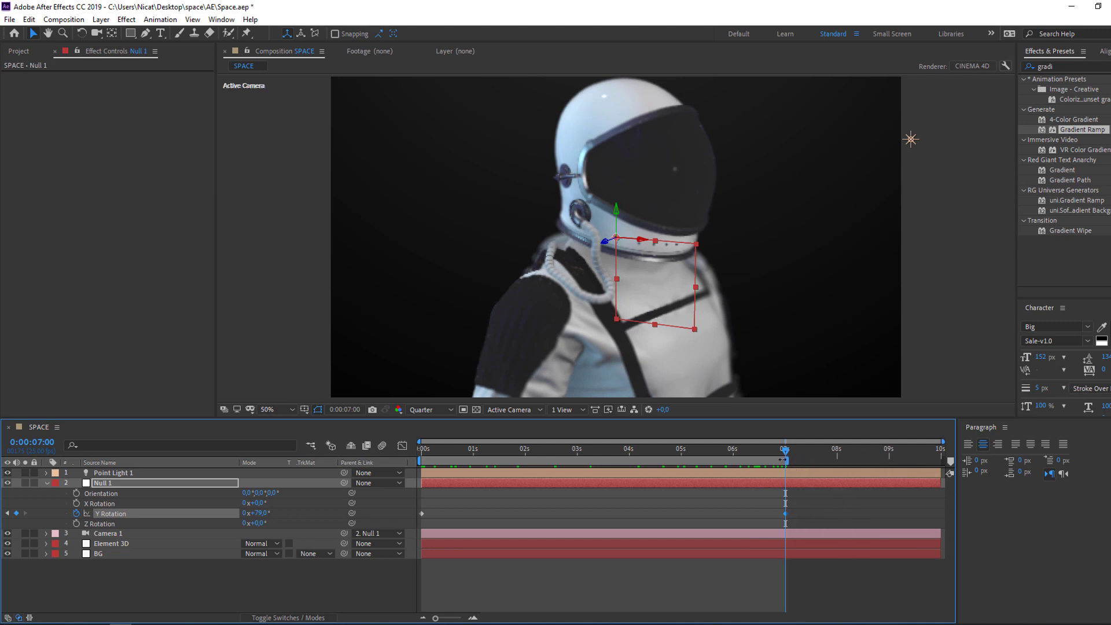
key("Home")
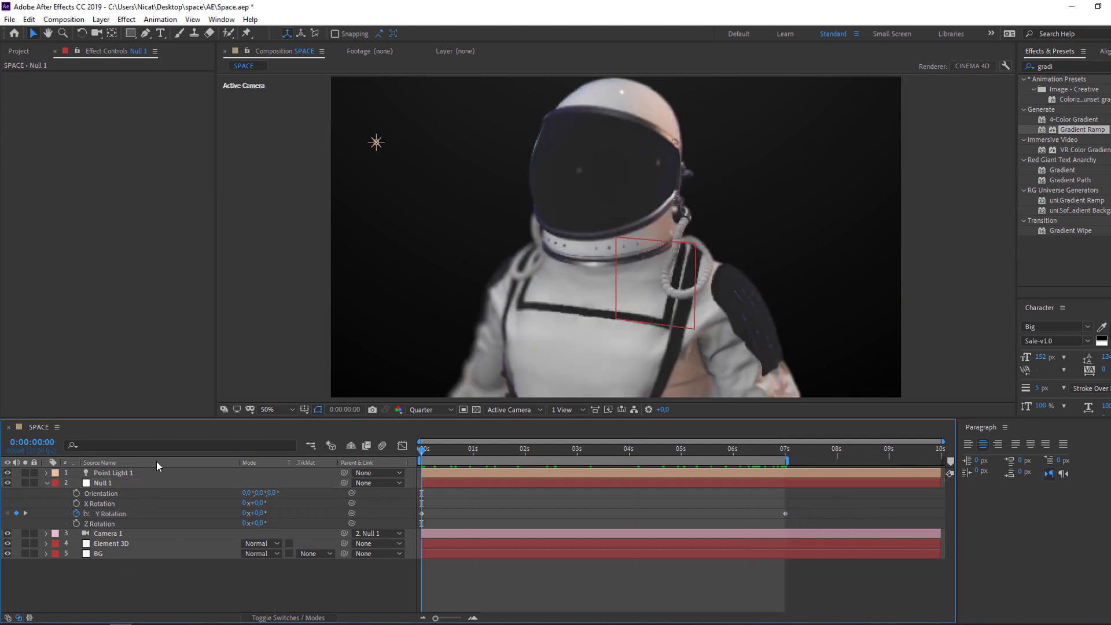
Hide the BG gradient layer, re-enable Show in BG and turn Element 3D fog off.
left_click(43, 483)
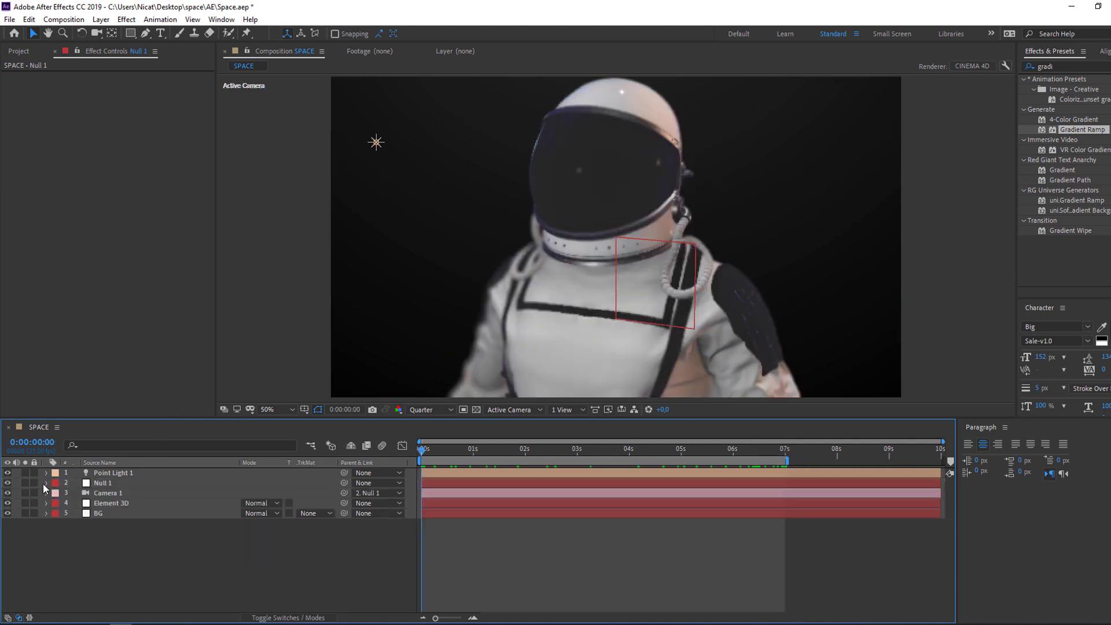
left_click(102, 514)
left_click(8, 513)
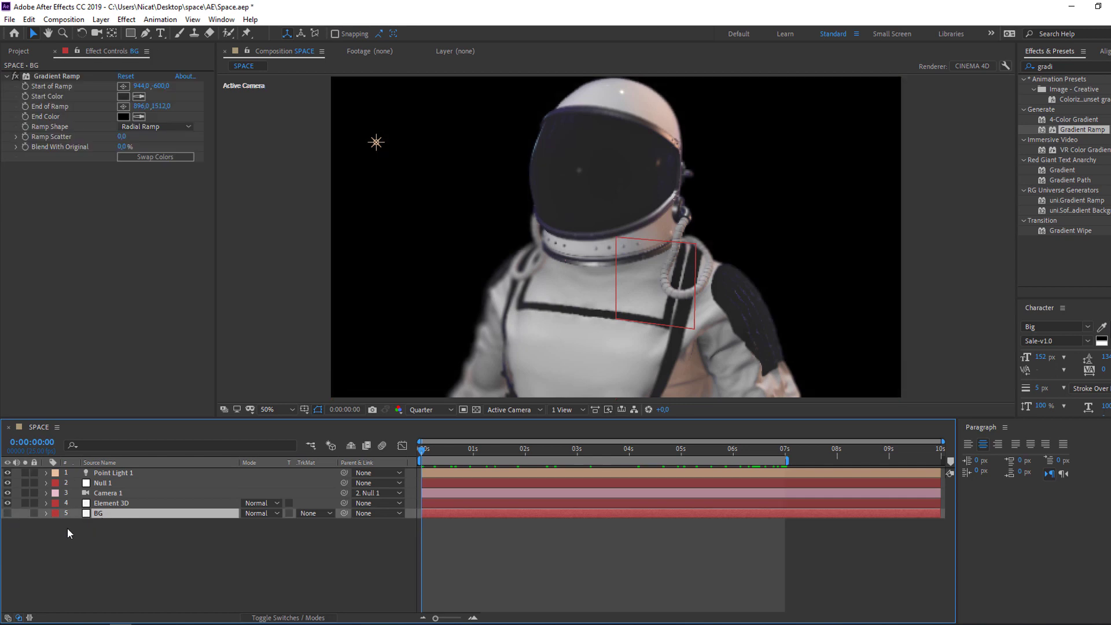
left_click(124, 504)
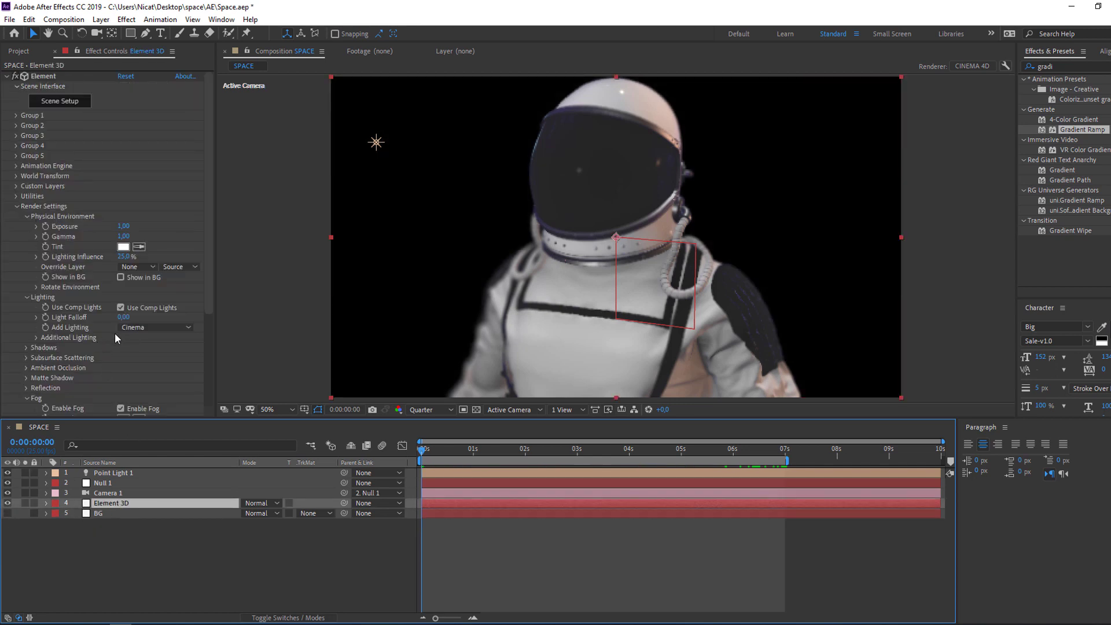
left_click(121, 277)
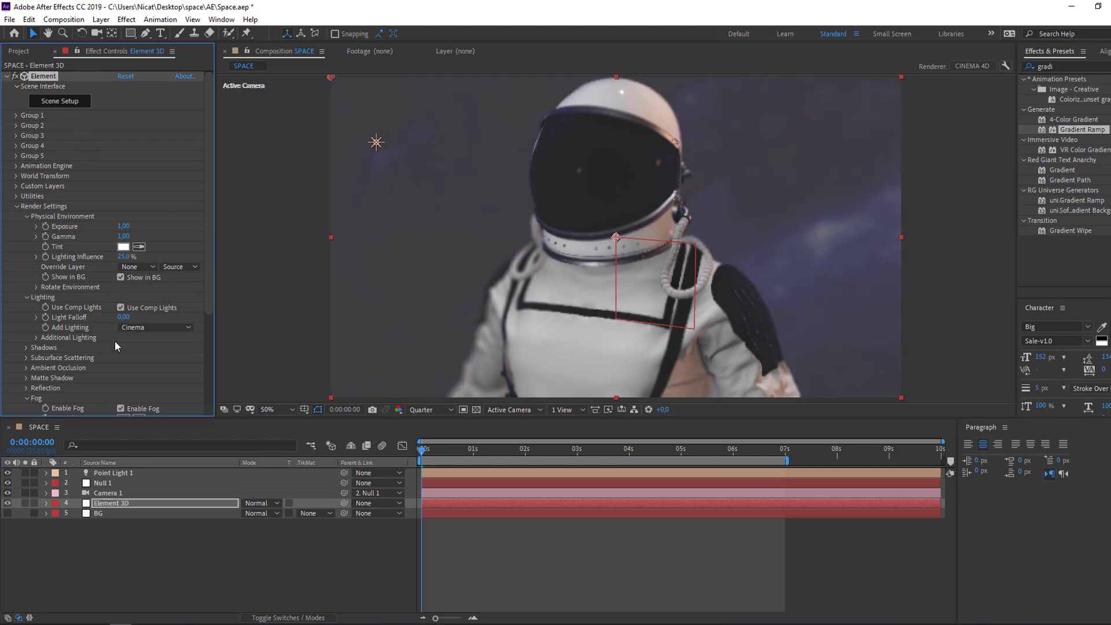
left_click(25, 216)
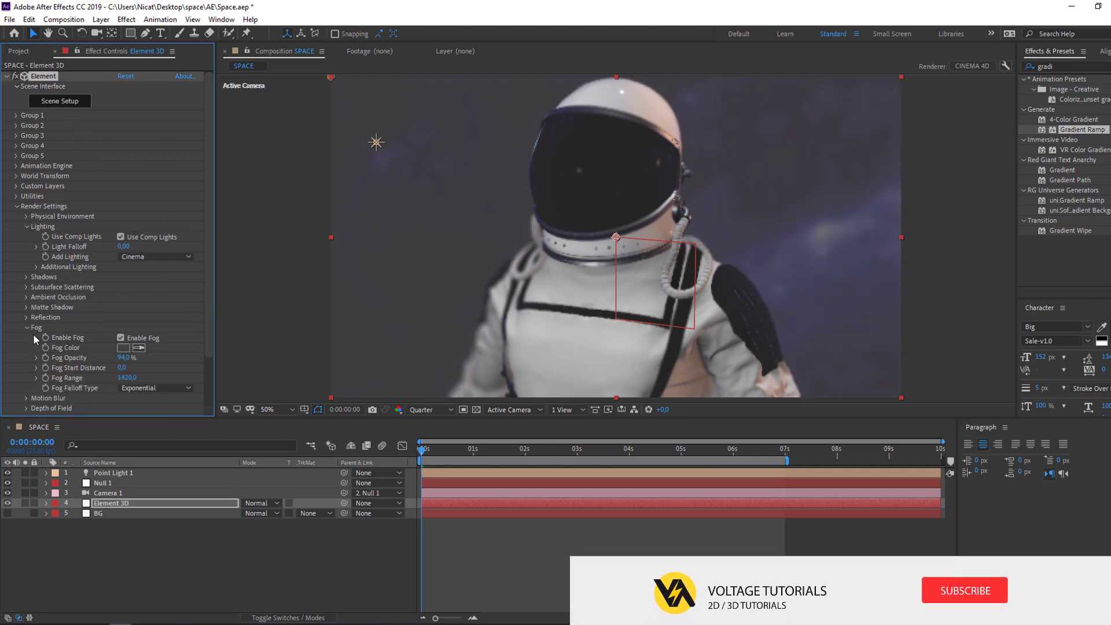
left_click(121, 338)
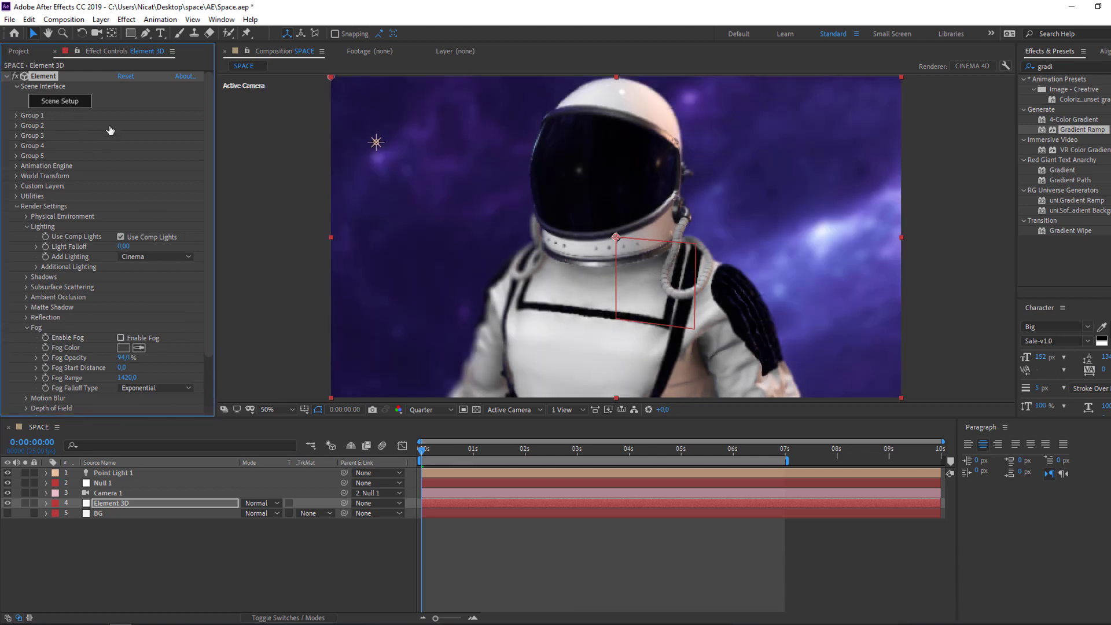
In Element 3D Scene Setup, apply the BackLight_2K_13 environment preset.
left_click(59, 101)
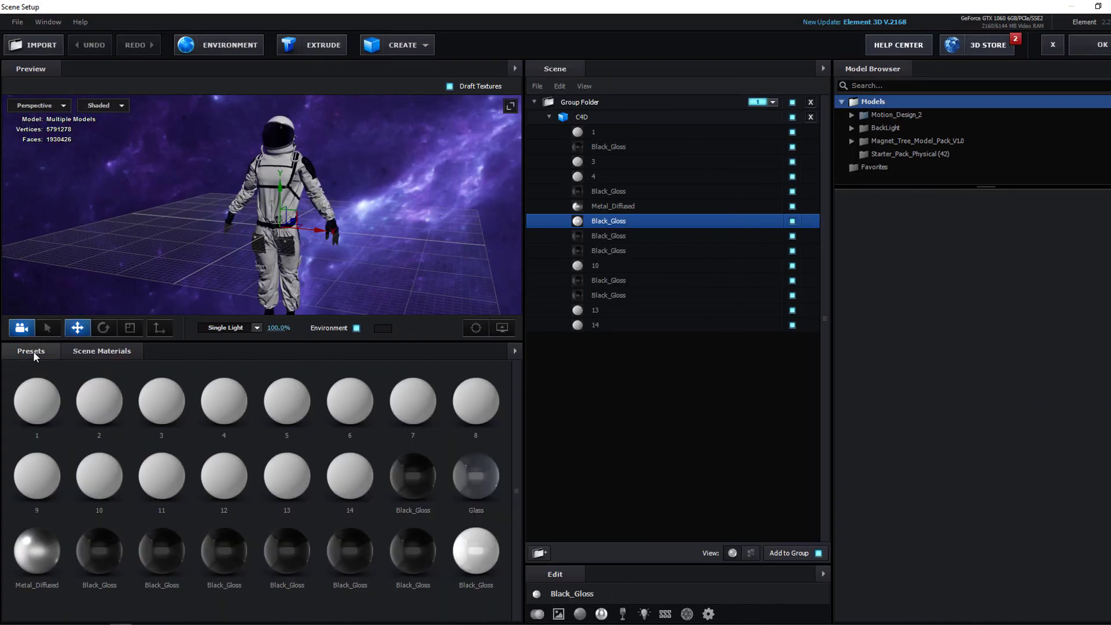
left_click(35, 353)
left_click(51, 379)
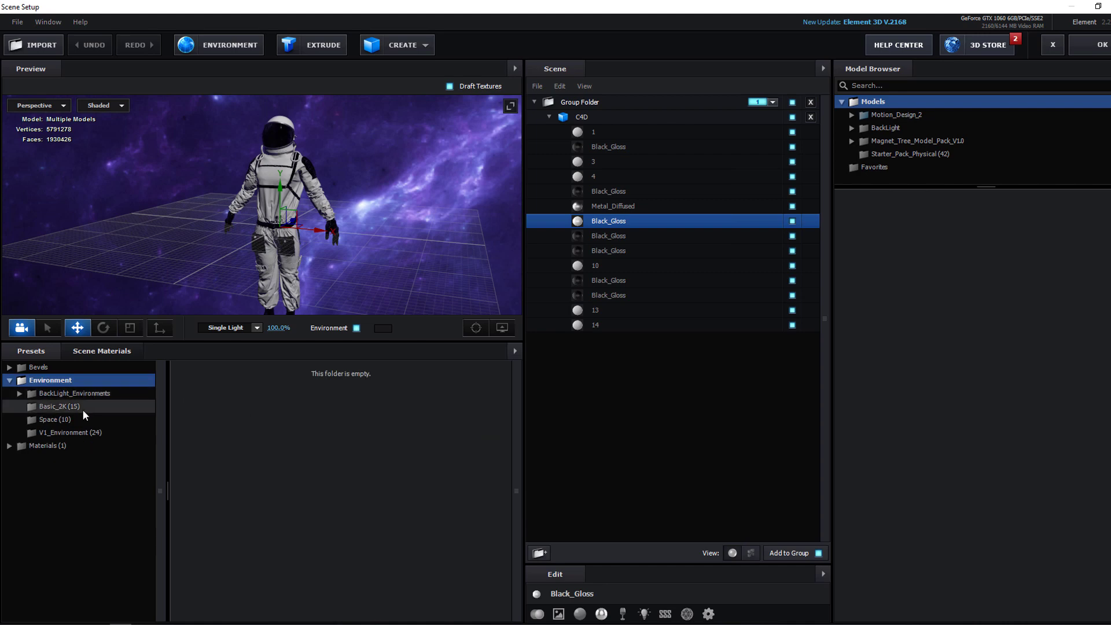
left_click(54, 419)
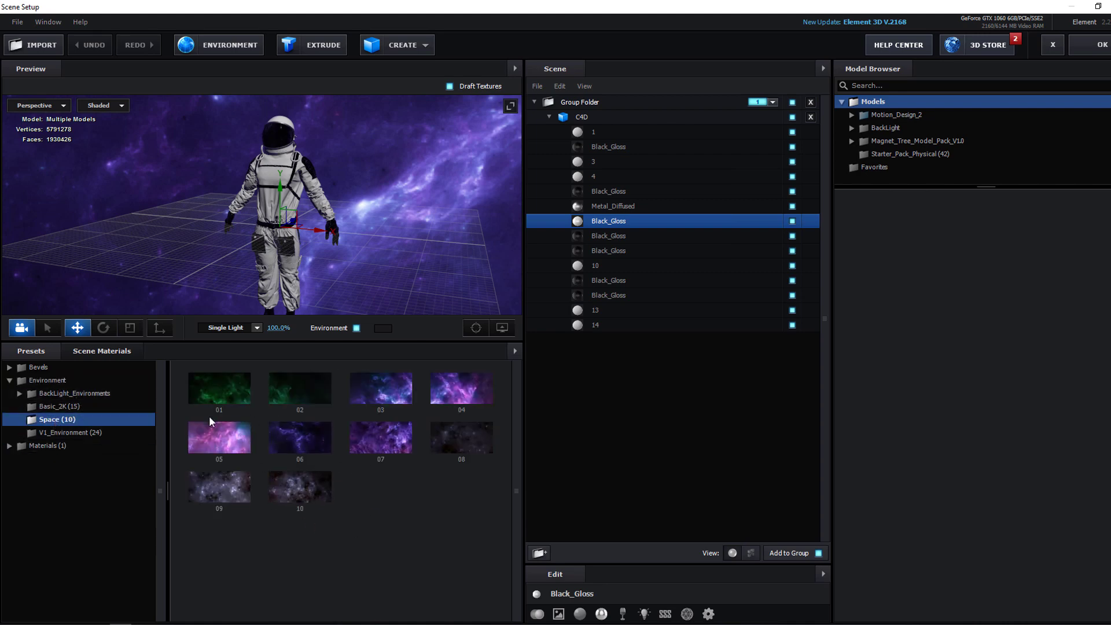
left_click(83, 397)
left_click(84, 406)
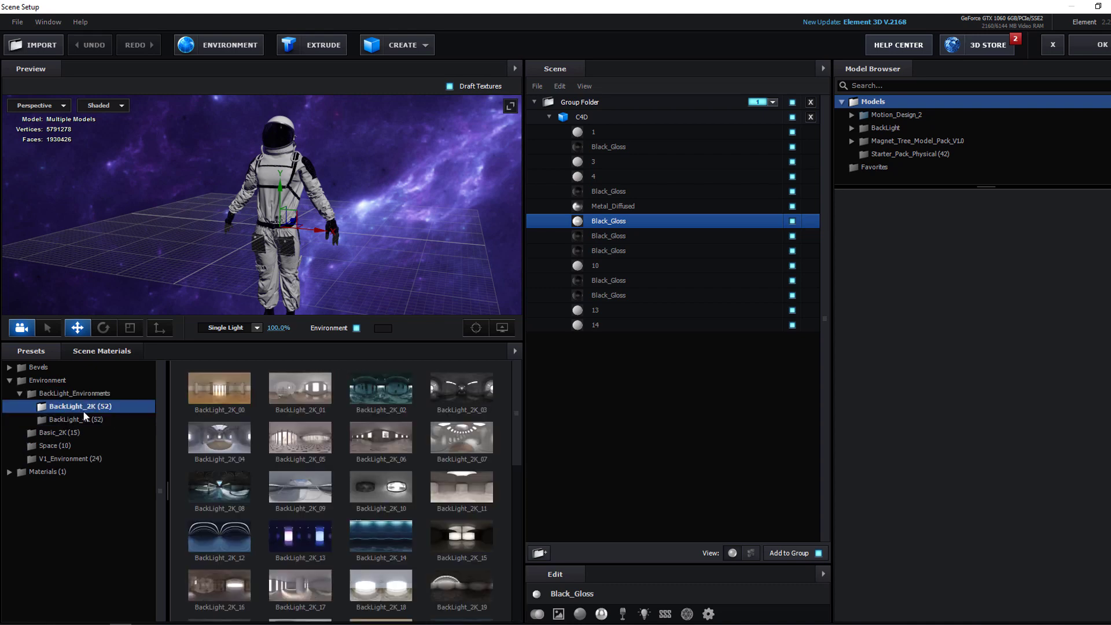
scroll(362, 463, "down", 2)
scroll(290, 475, "down", 2)
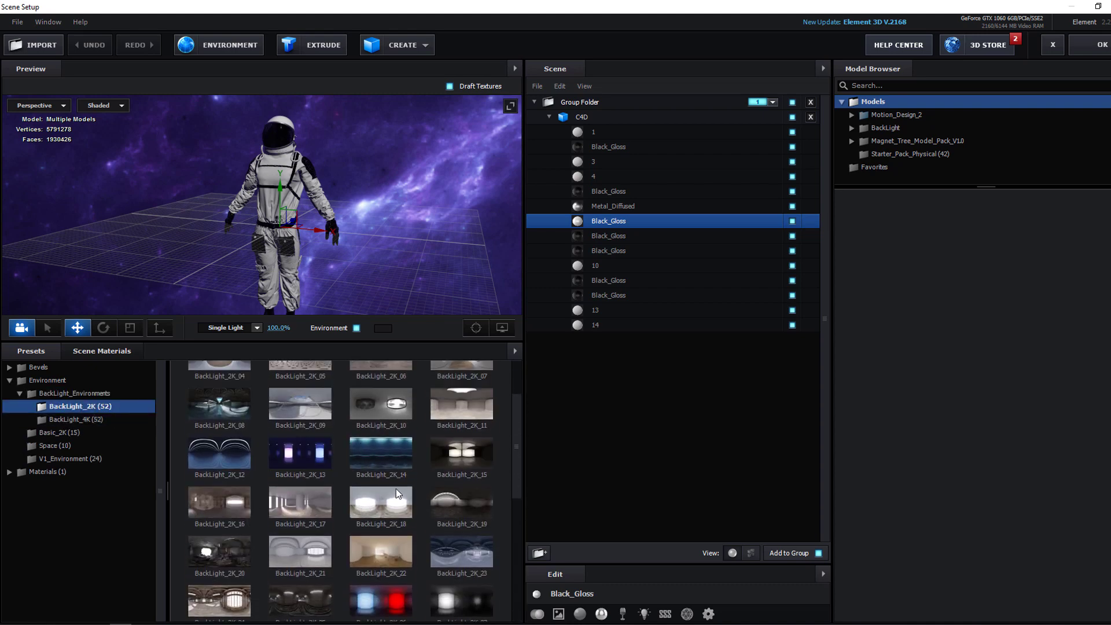
scroll(398, 496, "down", 2)
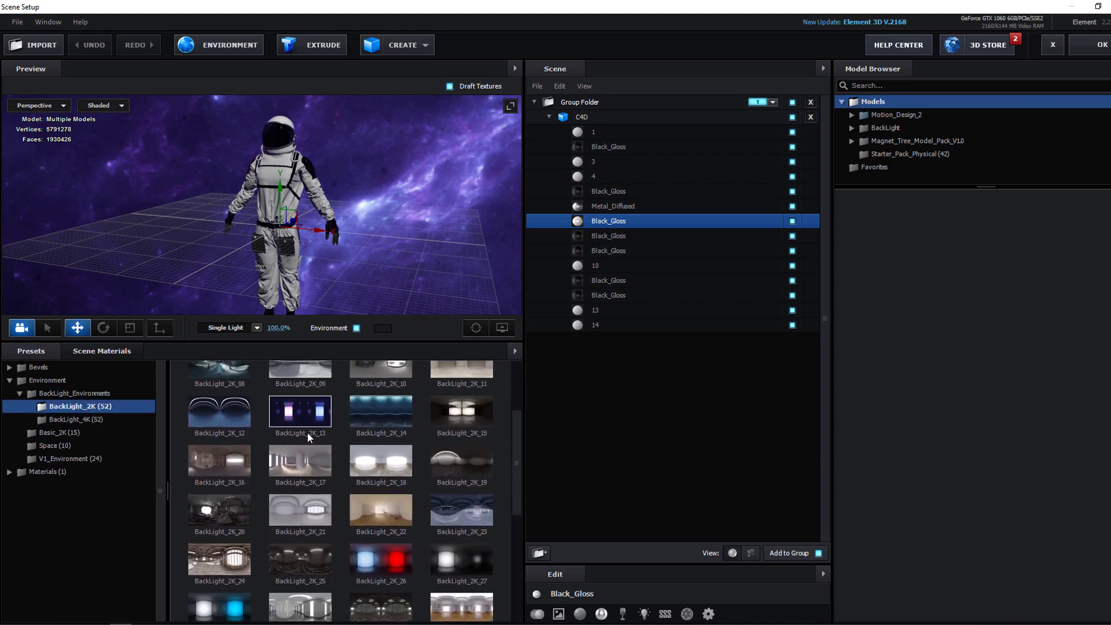
left_click(307, 412)
Try other BackLight_2K environments, including BackLight_2K_37, orbiting the preview to compare.
scroll(283, 174, "up", 5)
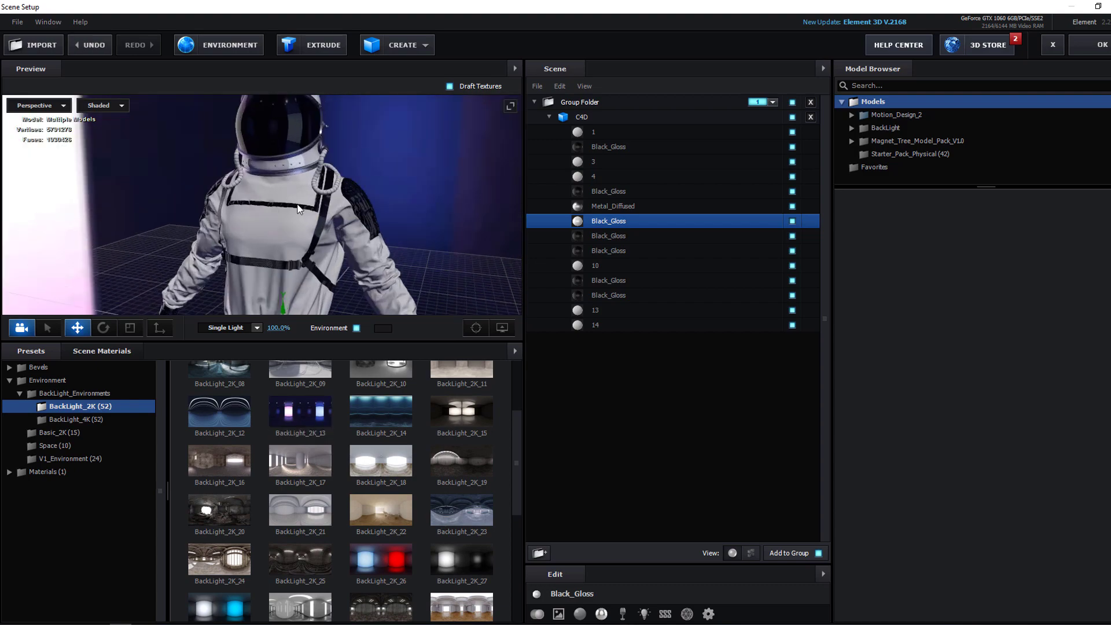
left_click_drag(394, 217, 304, 219)
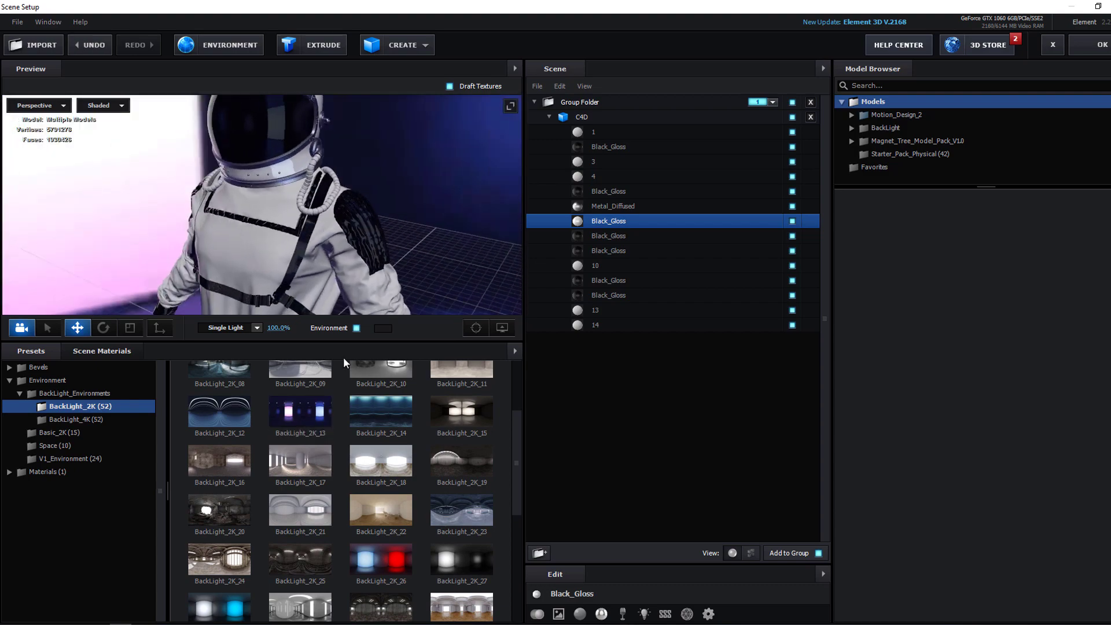
left_click(370, 462)
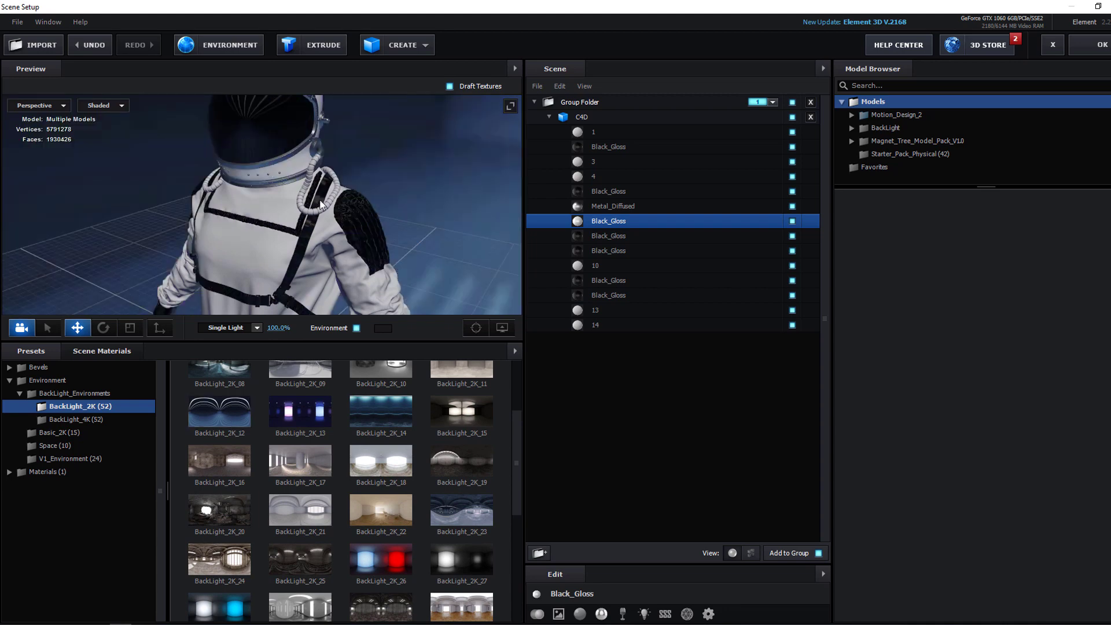
mouse_move(231, 249)
left_mouse_down()
mouse_move(307, 249)
mouse_move(262, 231)
left_mouse_up()
scroll(381, 510, "down", 2)
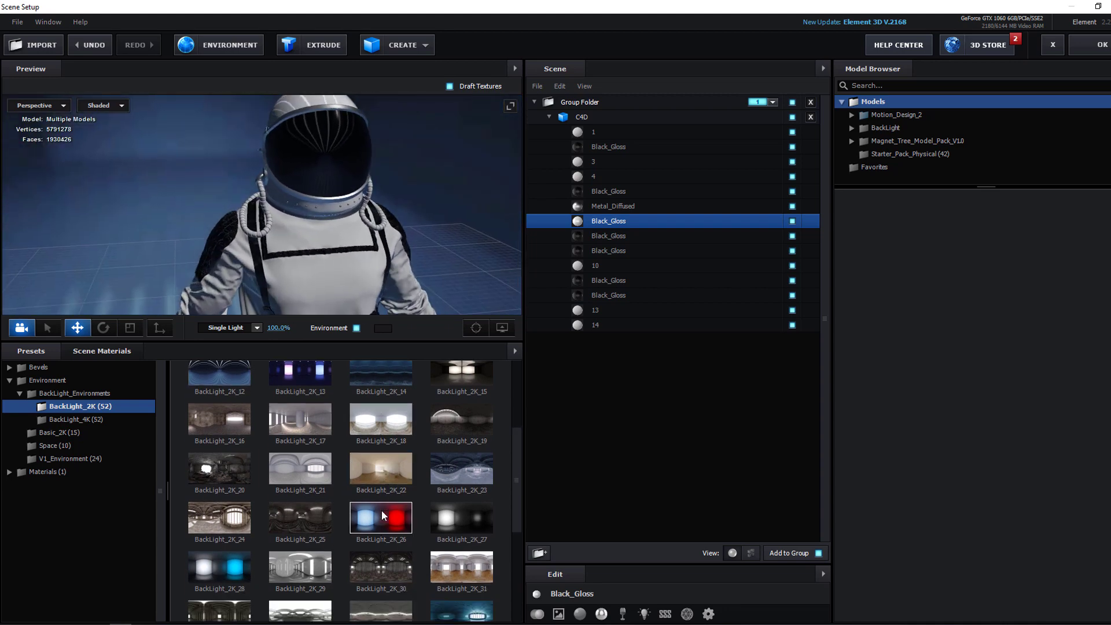
scroll(381, 509, "down", 1)
scroll(342, 548, "down", 1)
left_click(283, 577)
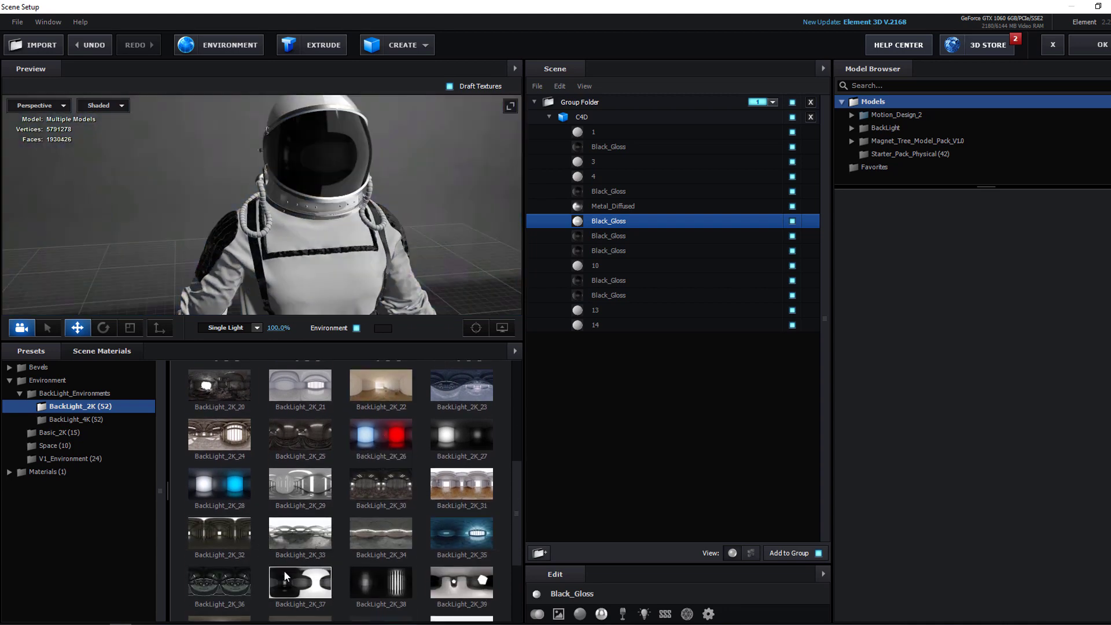
left_click_drag(313, 261, 356, 289)
scroll(458, 568, "down", 1)
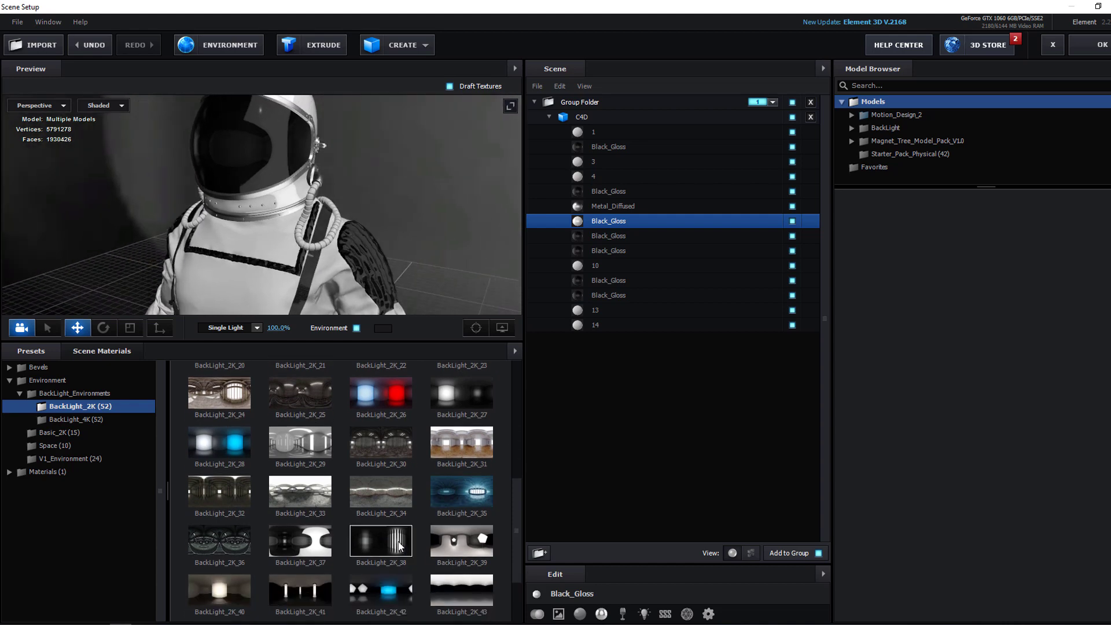
scroll(398, 537, "up", 4)
scroll(303, 484, "up", 2)
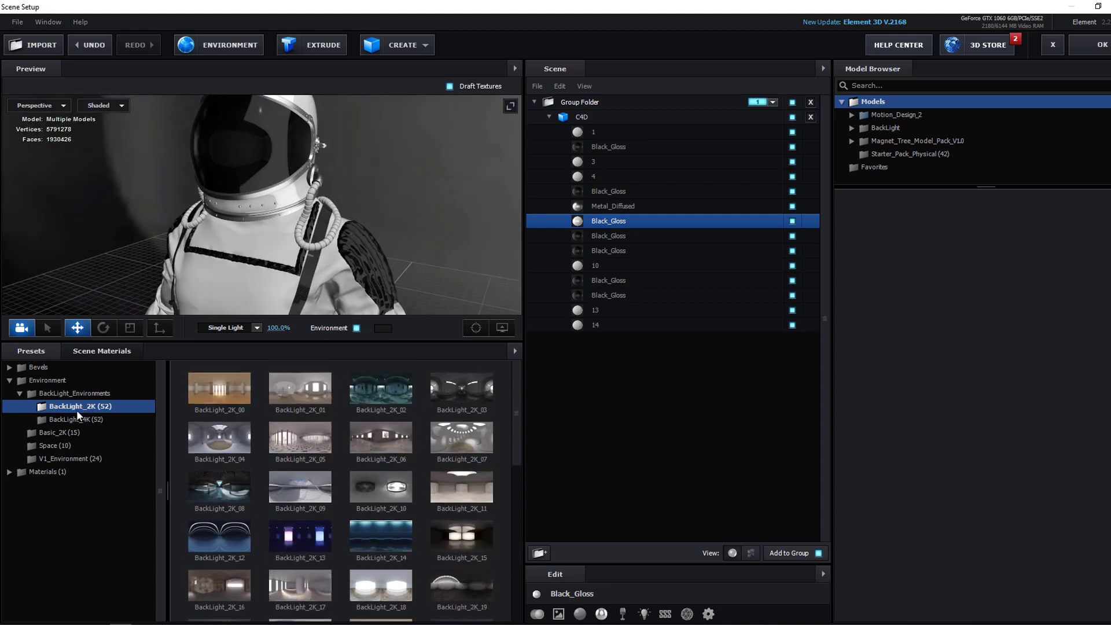
From the V1 environment presets, try Parking_blurred, then apply Studio_blurred.
left_click(74, 434)
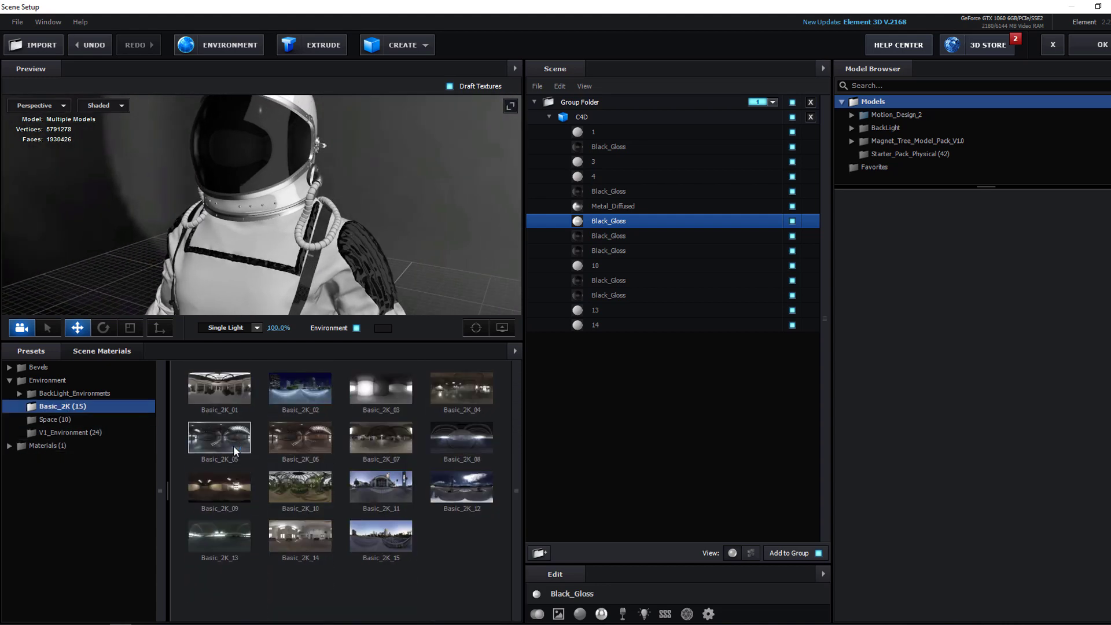
left_click(63, 433)
scroll(317, 469, "down", 1)
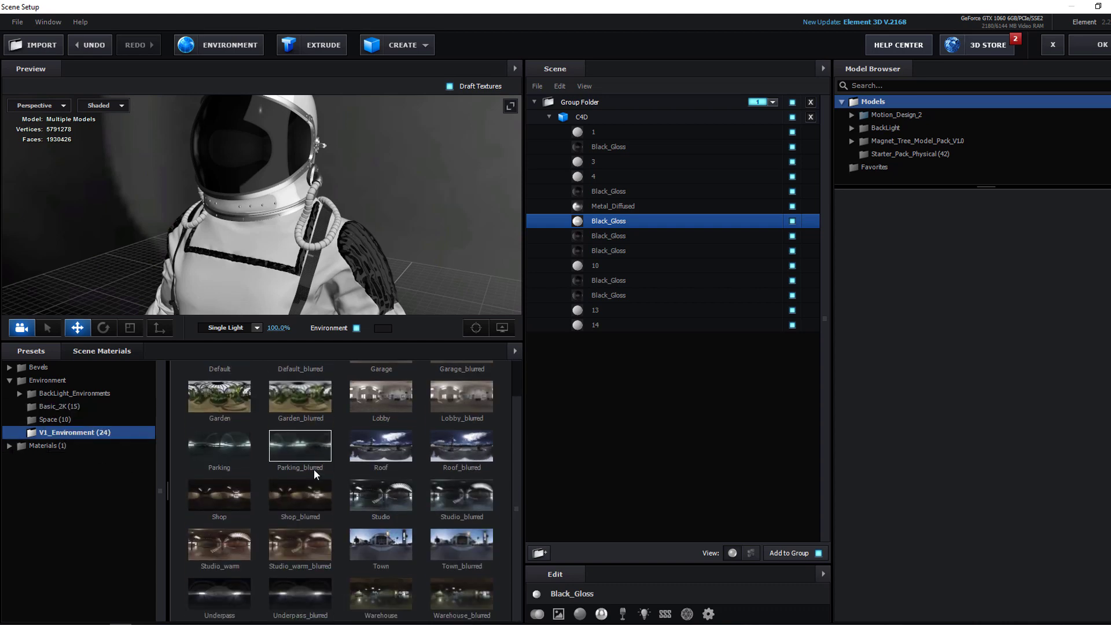
left_click(314, 469)
left_click_drag(347, 243, 259, 221)
left_click(469, 505)
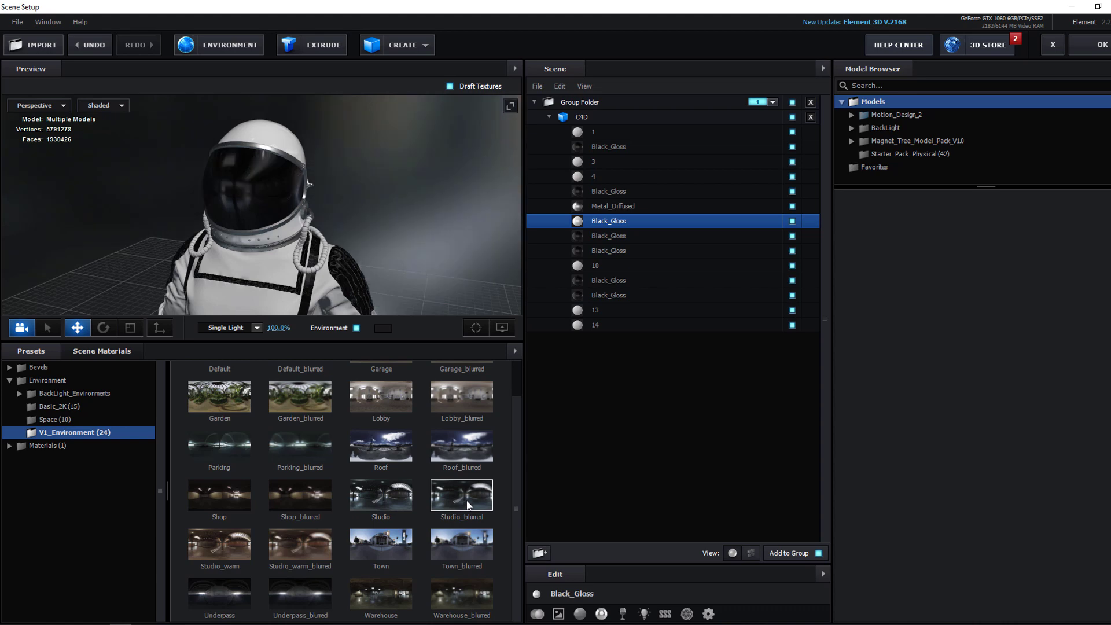
Apply the scene setup and expand Camera 1's properties in the timeline.
left_click(1101, 49)
left_click(327, 592)
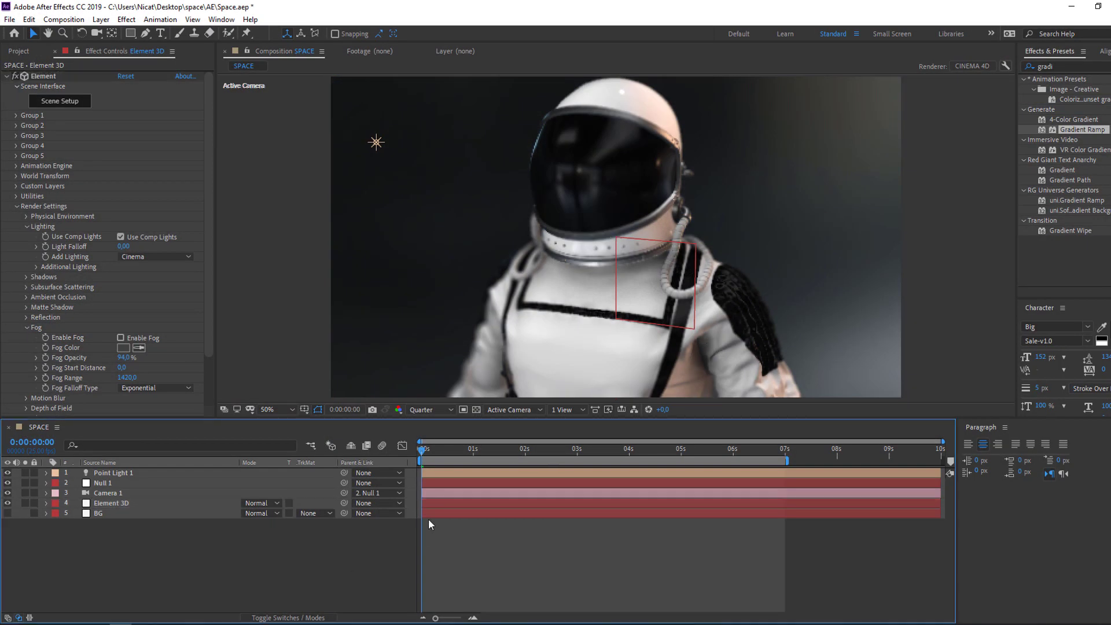
mouse_move(426, 457)
left_mouse_down()
mouse_move(697, 442)
mouse_move(89, 518)
left_mouse_up()
left_click(118, 492)
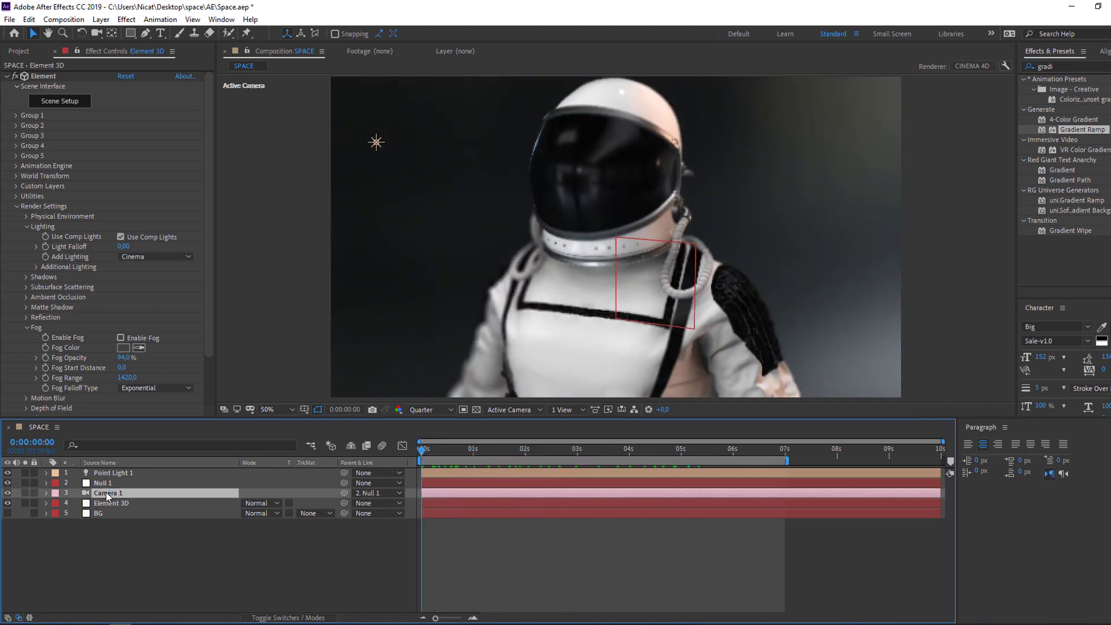
left_click(47, 492)
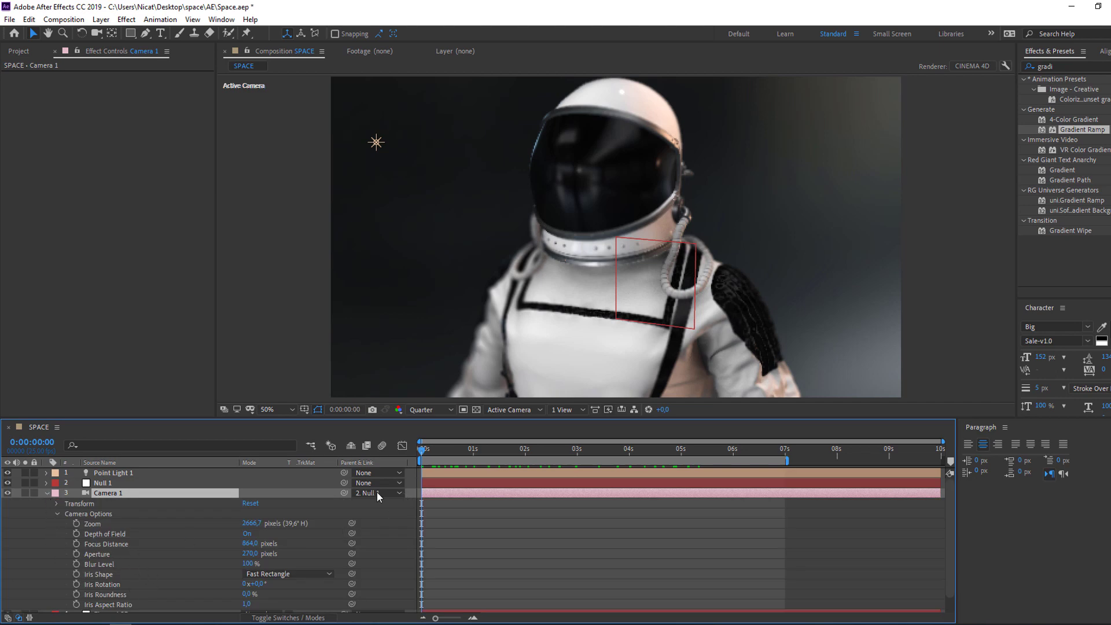
Keyframe Camera 1's Focus Distance, starting at 947 at 0:00, and play back.
left_click_drag(495, 454, 575, 460)
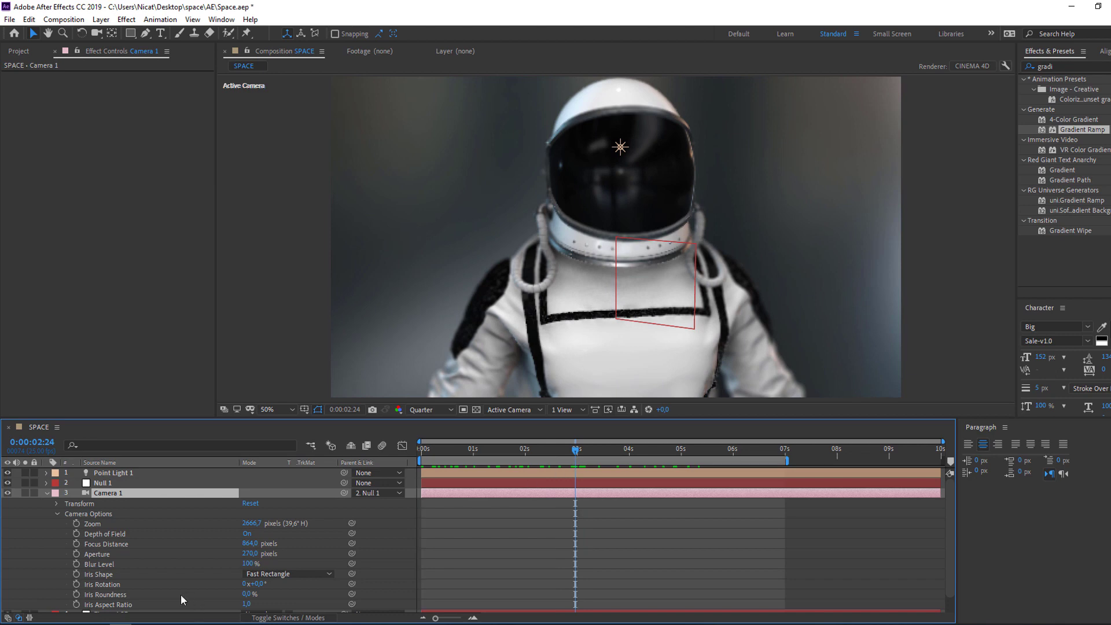
left_click(76, 544)
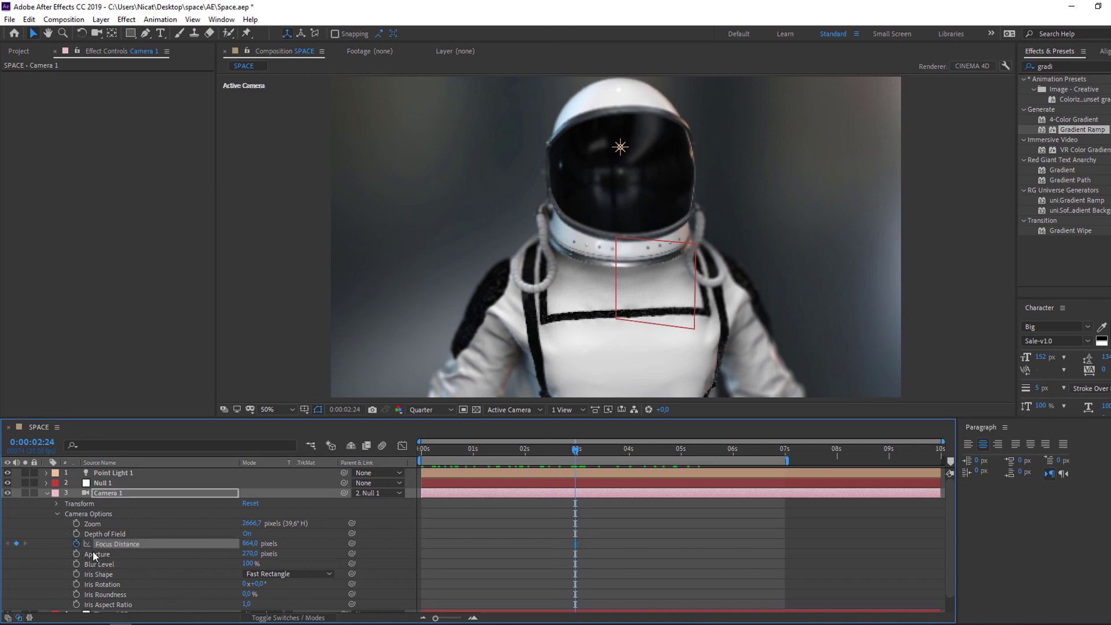
left_click_drag(577, 454, 421, 454)
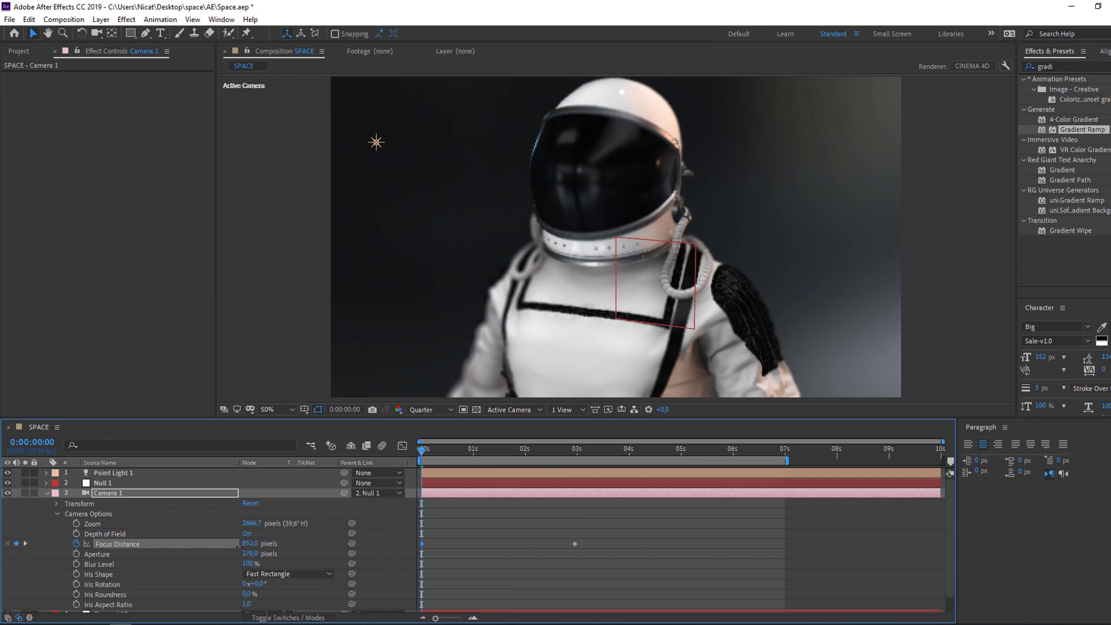
mouse_move(237, 546)
left_mouse_down()
mouse_move(166, 551)
mouse_move(295, 546)
left_mouse_up()
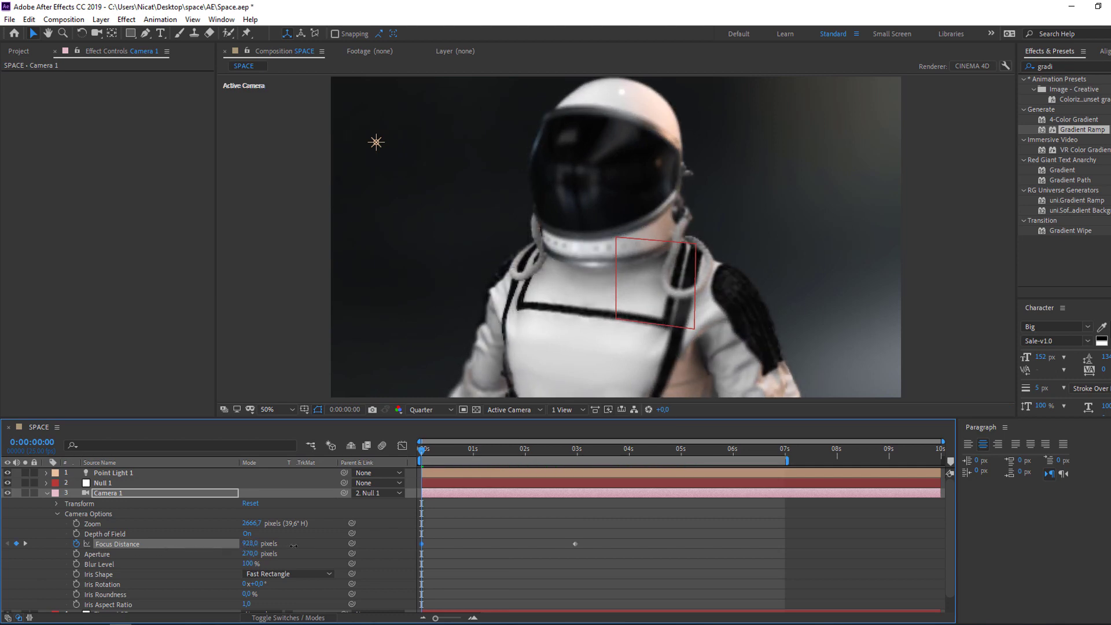
left_click(478, 519)
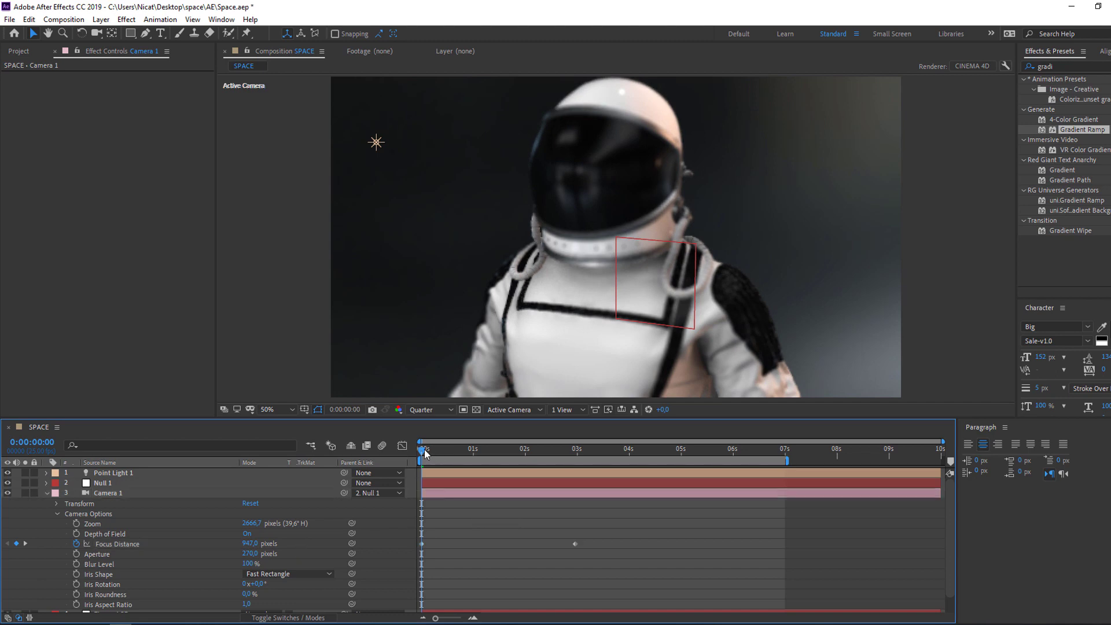
mouse_move(428, 449)
left_mouse_down()
mouse_move(772, 442)
mouse_move(746, 448)
left_mouse_up()
key("Home")
key("space")
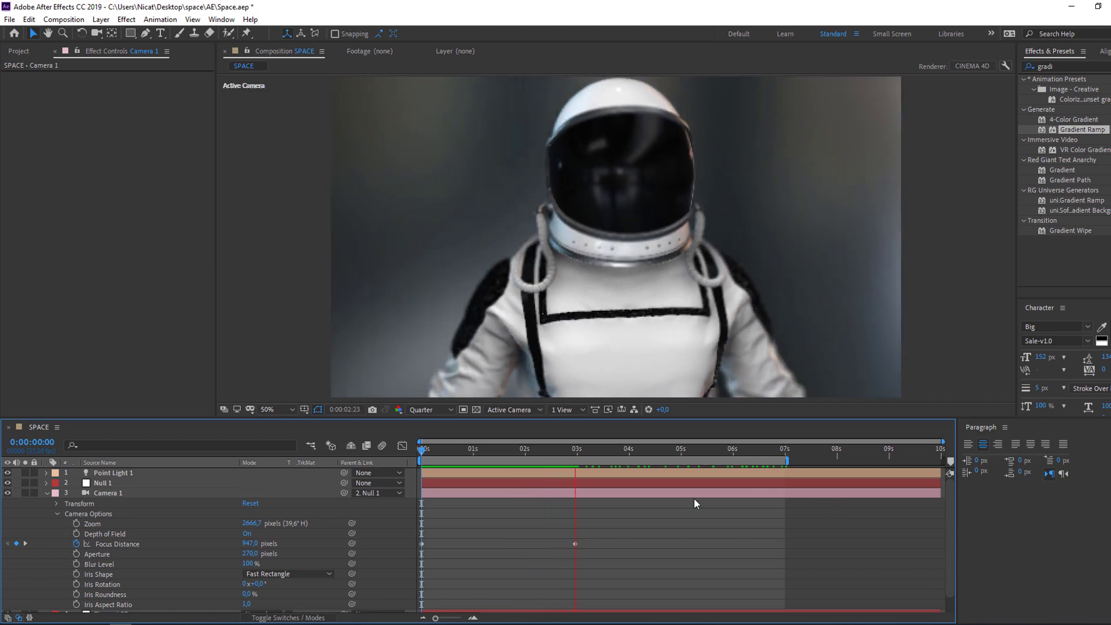
Re-enable Element 3D fog and lower Fog Opacity to about 63%.
left_click(111, 503)
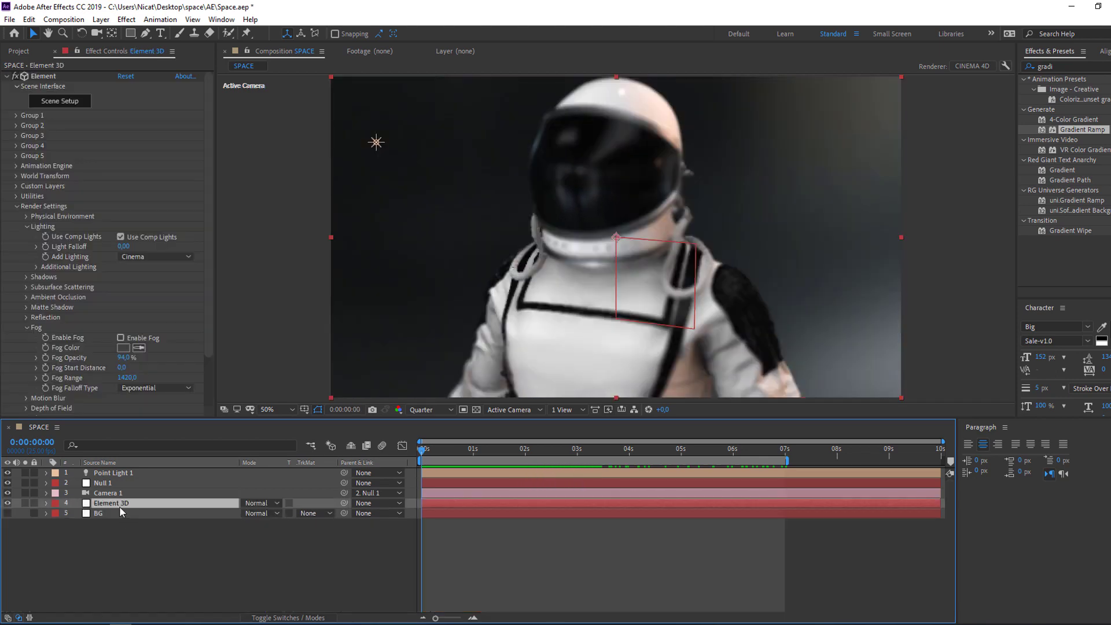
left_click(120, 338)
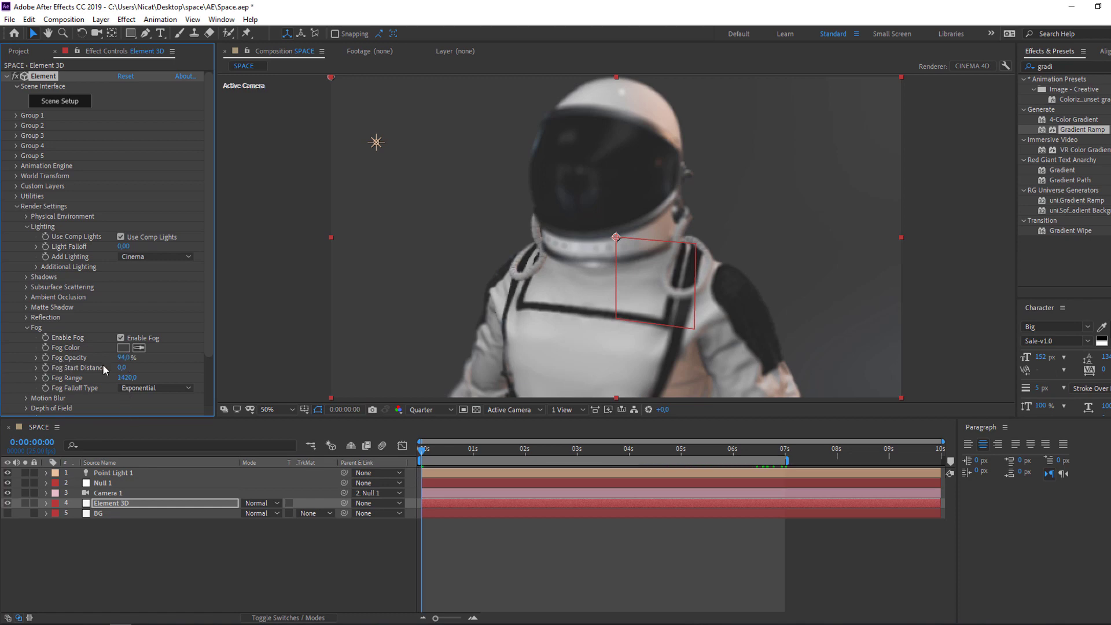
left_click_drag(114, 359, 98, 358)
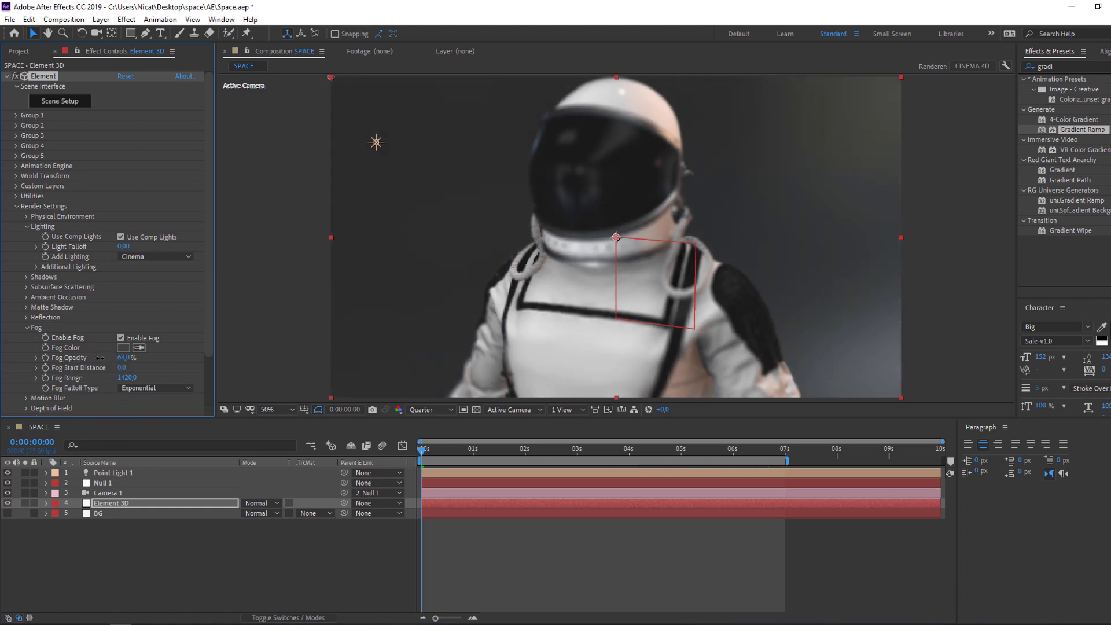
left_click(323, 528)
mouse_move(426, 449)
left_mouse_down()
mouse_move(687, 449)
mouse_move(405, 463)
mouse_move(788, 454)
mouse_move(461, 449)
mouse_move(629, 457)
mouse_move(422, 457)
mouse_move(490, 457)
mouse_move(180, 542)
left_mouse_up()
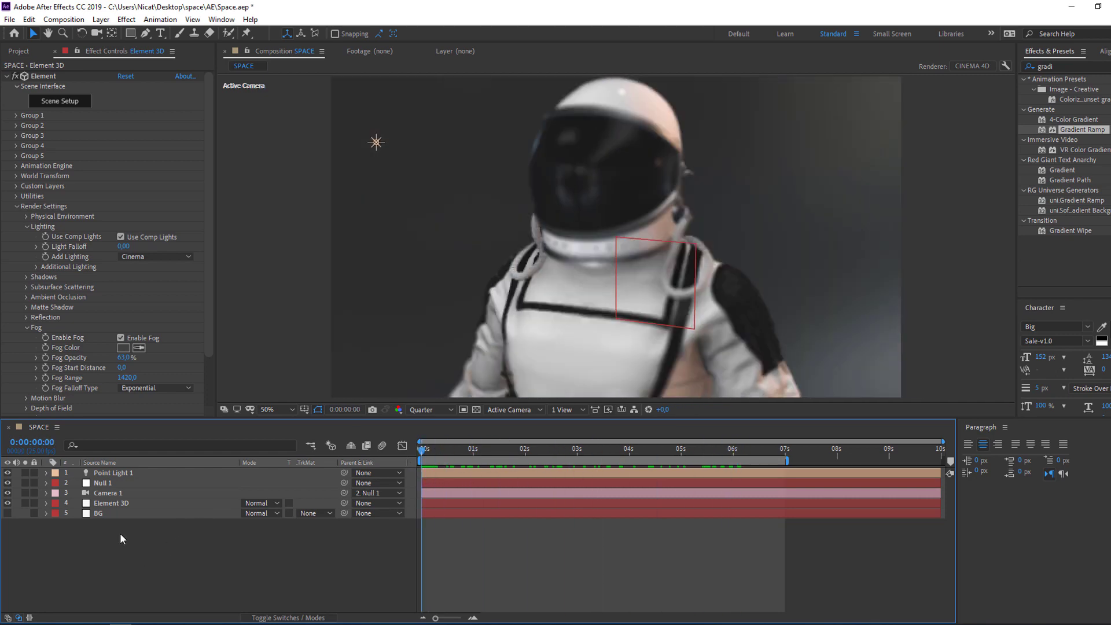
Add the Crystal_01 model from Motion_Design_2 > Crystal_Clusters to the Element 3D scene.
left_click(116, 506)
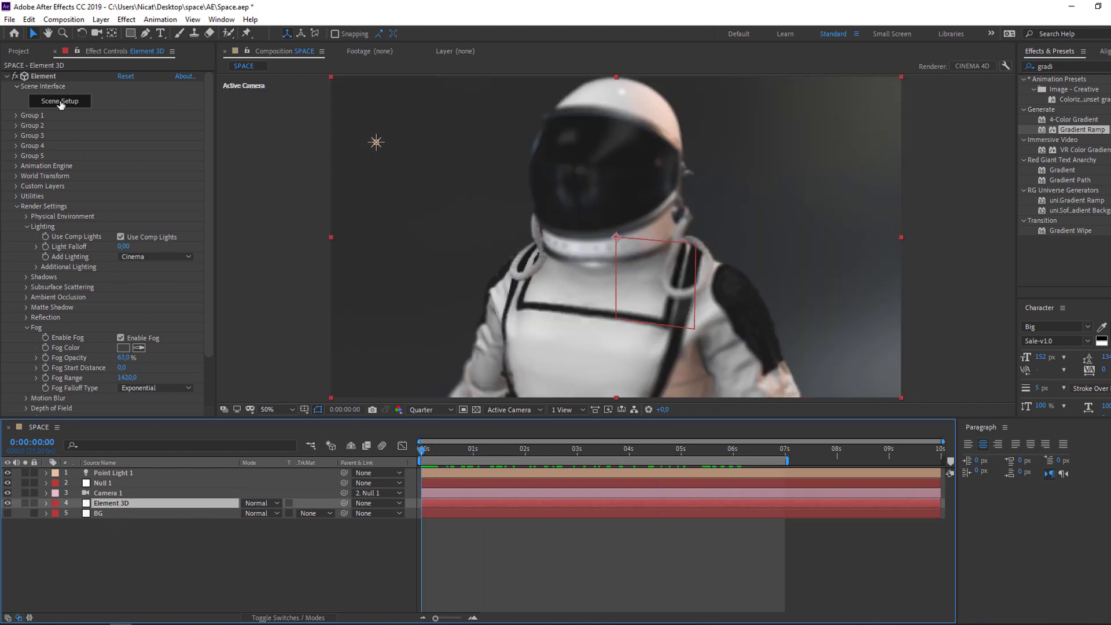
left_click(61, 101)
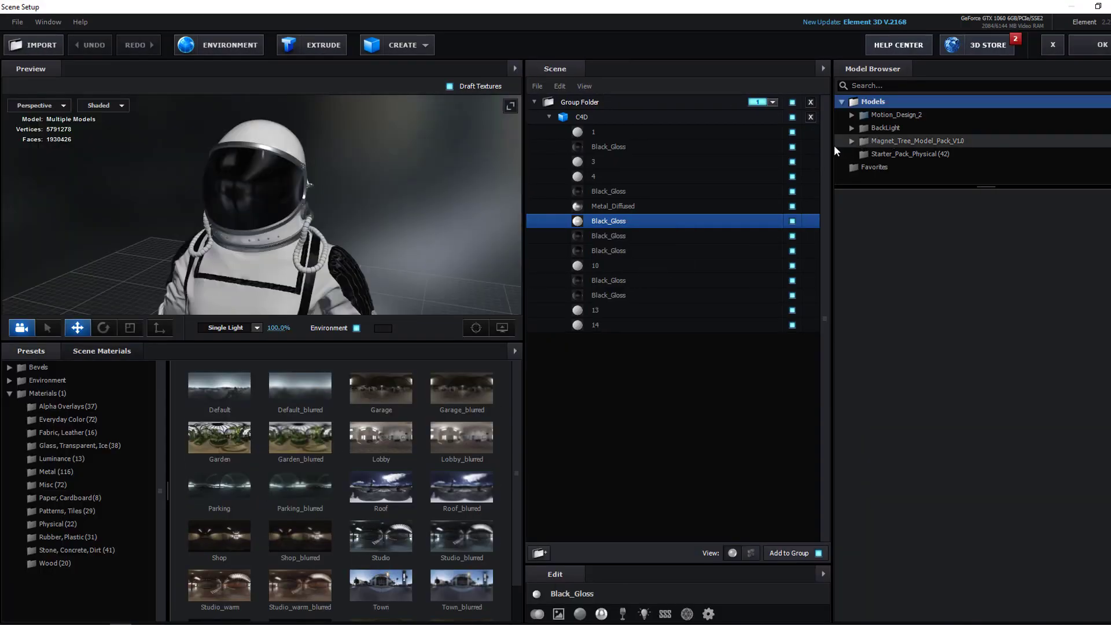
double_click(887, 115)
scroll(903, 159, "down", 3)
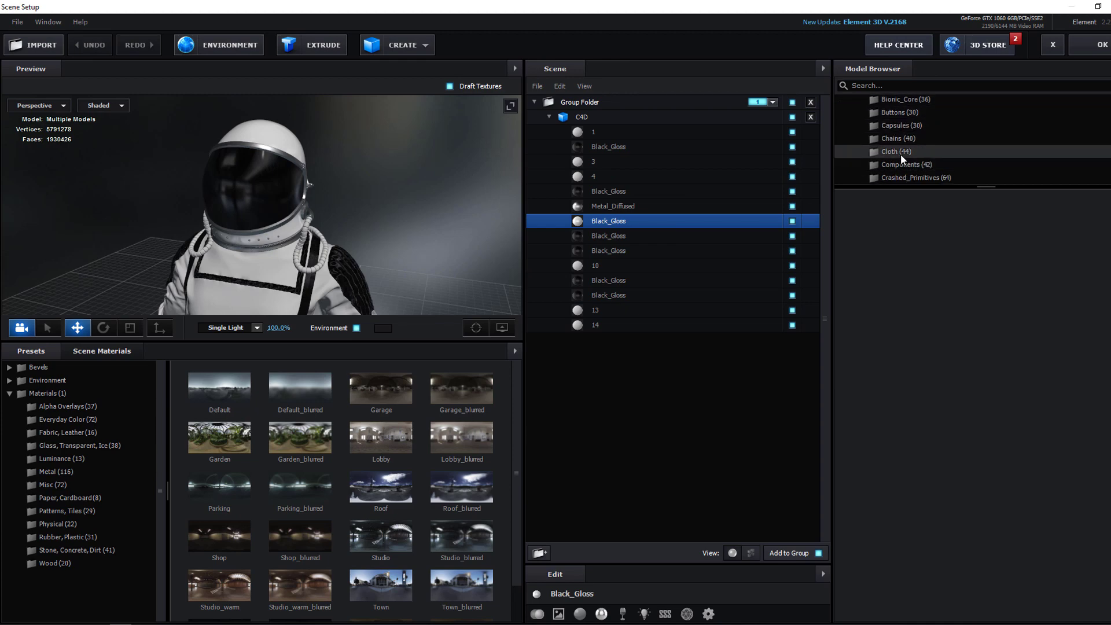
left_click(901, 154)
left_click(902, 175)
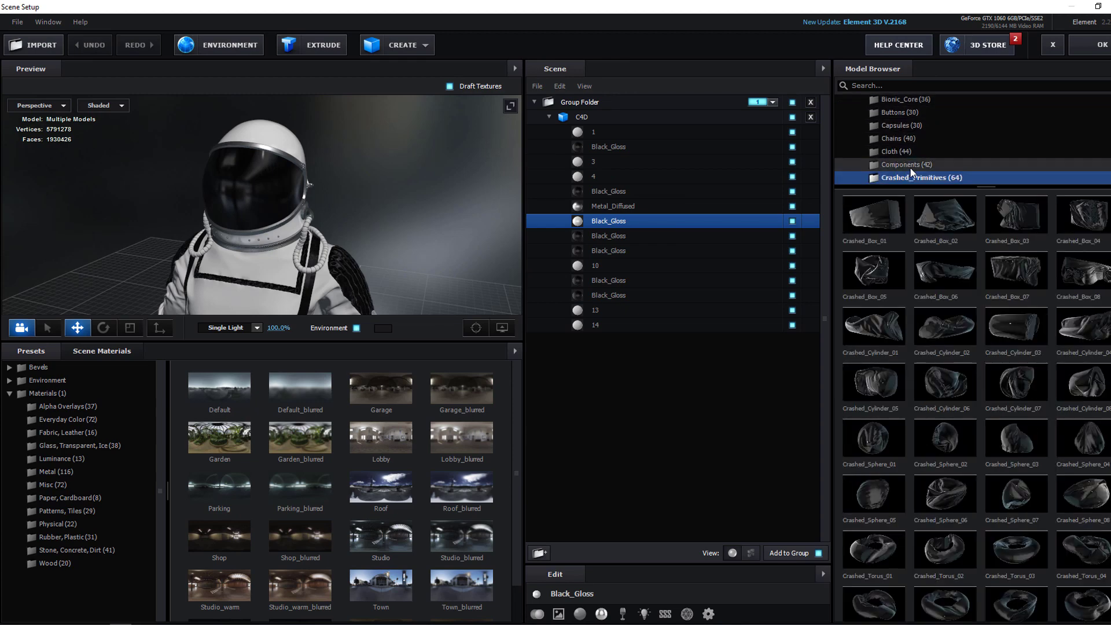
left_click(911, 165)
scroll(911, 165, "down", 3)
left_click(911, 160)
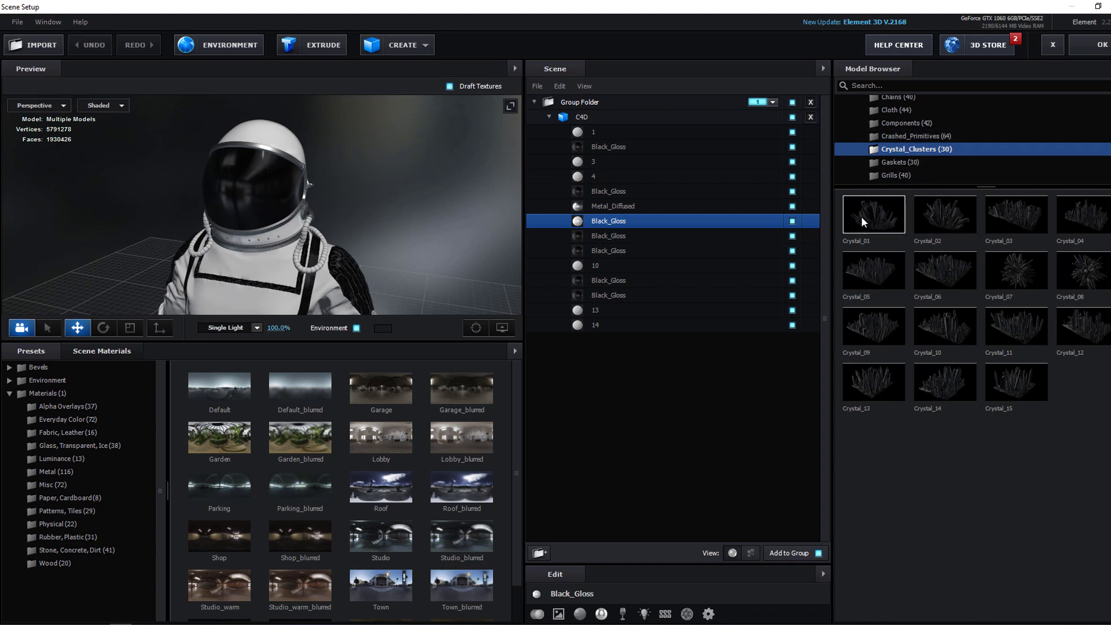
left_click(864, 216)
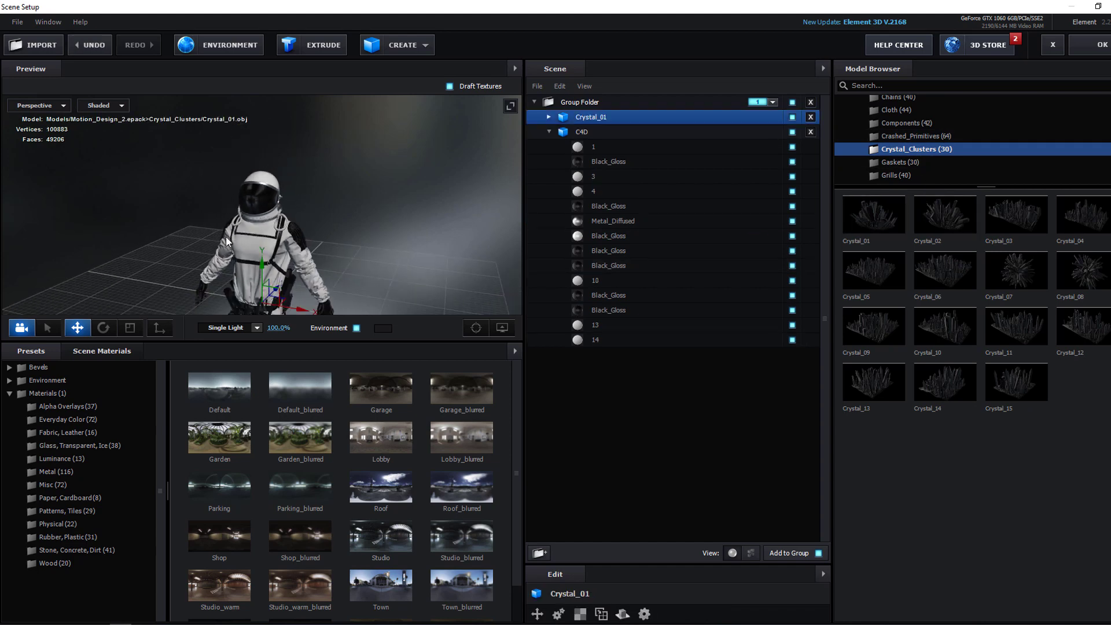
Rotate, move and enlarge the crystal cluster so it sits behind the astronaut.
mouse_move(225, 237)
left_mouse_down()
mouse_move(312, 258)
mouse_move(187, 265)
left_mouse_up()
key("r")
key("e")
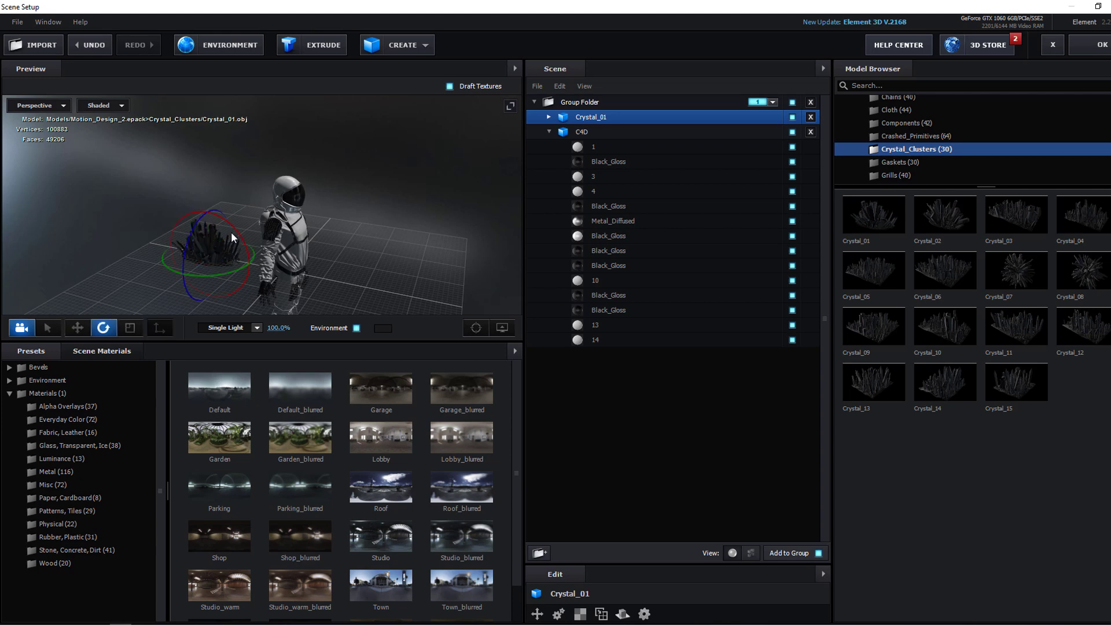
left_click_drag(238, 231, 305, 308)
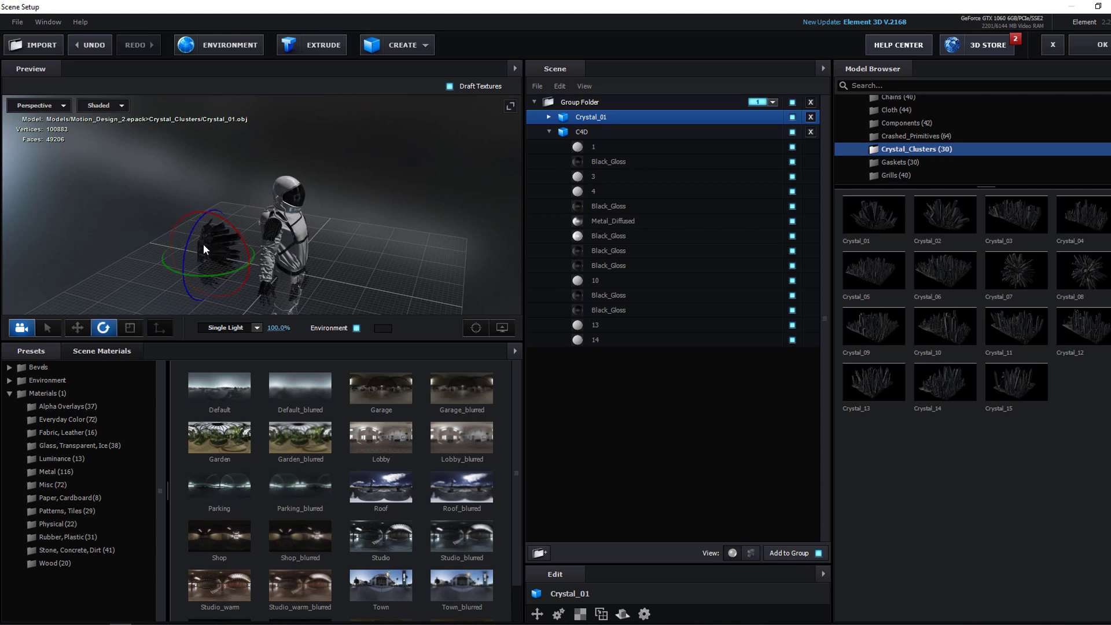
key("w")
left_click_drag(178, 250, 203, 251)
left_click(128, 330)
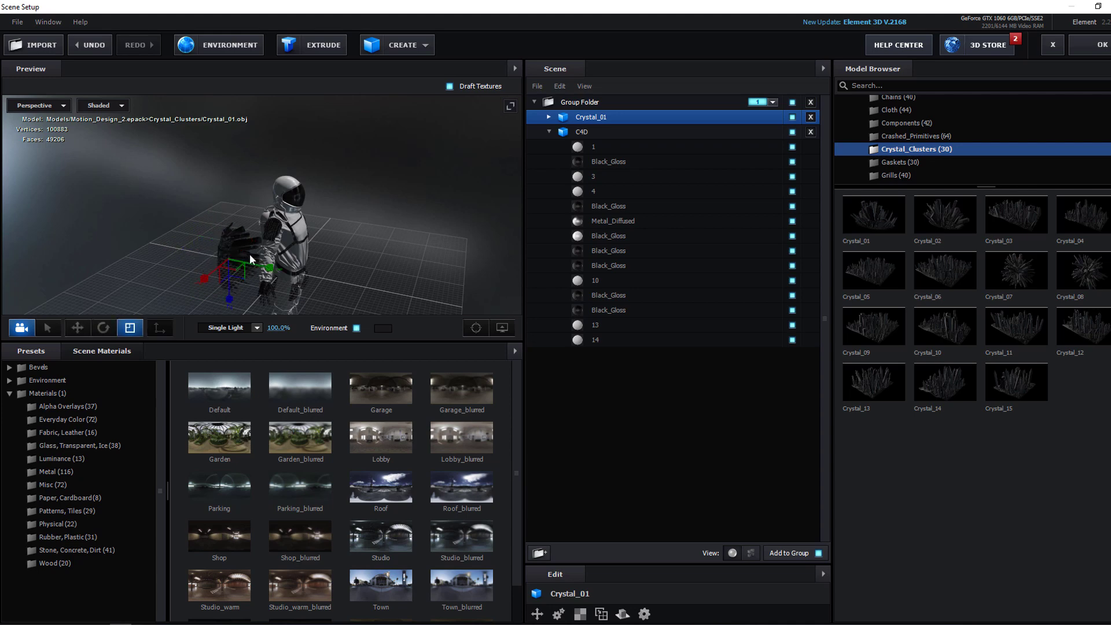
mouse_move(236, 282)
left_mouse_down()
mouse_move(296, 236)
mouse_move(214, 273)
mouse_move(197, 243)
mouse_move(243, 244)
mouse_move(277, 173)
left_mouse_up()
key("w")
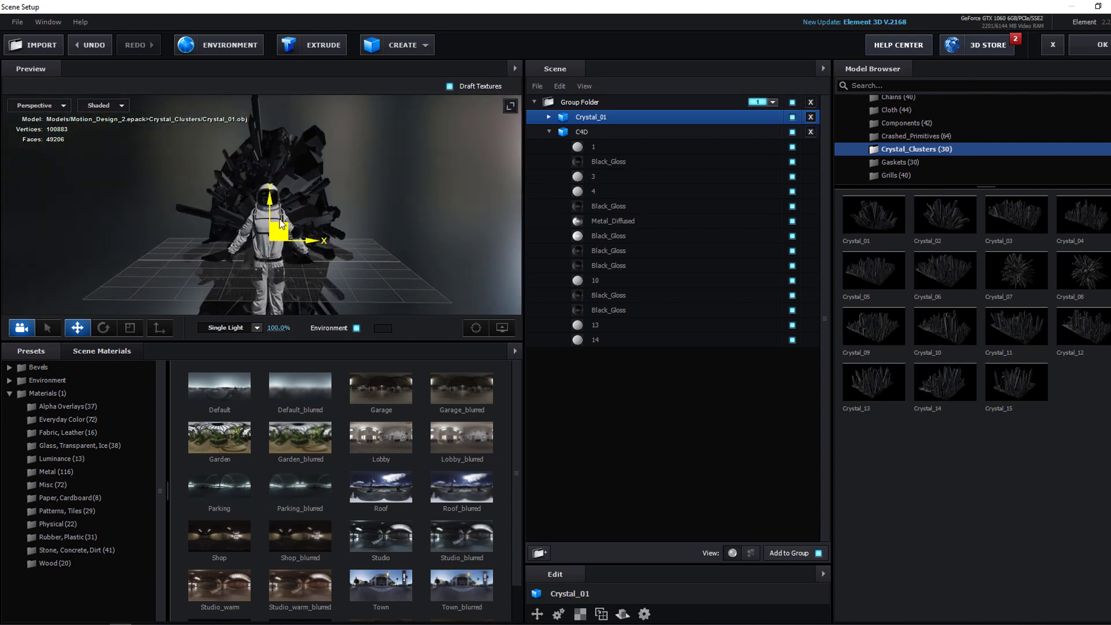
Browse the preset library's Materials folder to the Physical material presets.
scroll(232, 211, "up", 3)
left_click_drag(232, 210, 191, 260)
left_click(102, 350)
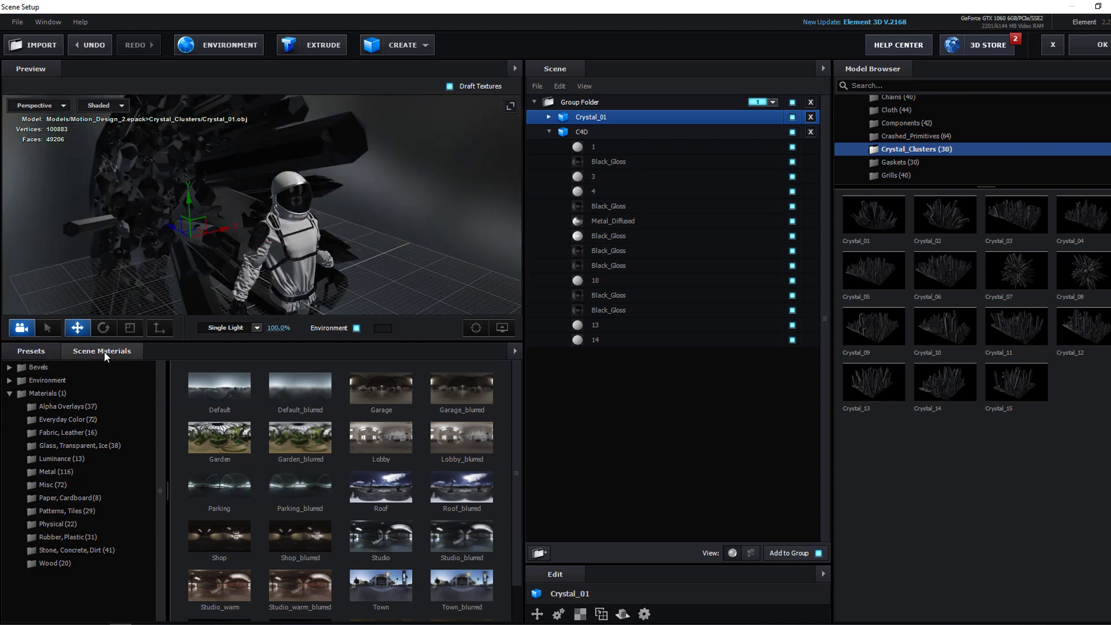
left_click(31, 351)
left_click(31, 393)
left_click(50, 521)
scroll(356, 453, "down", 2)
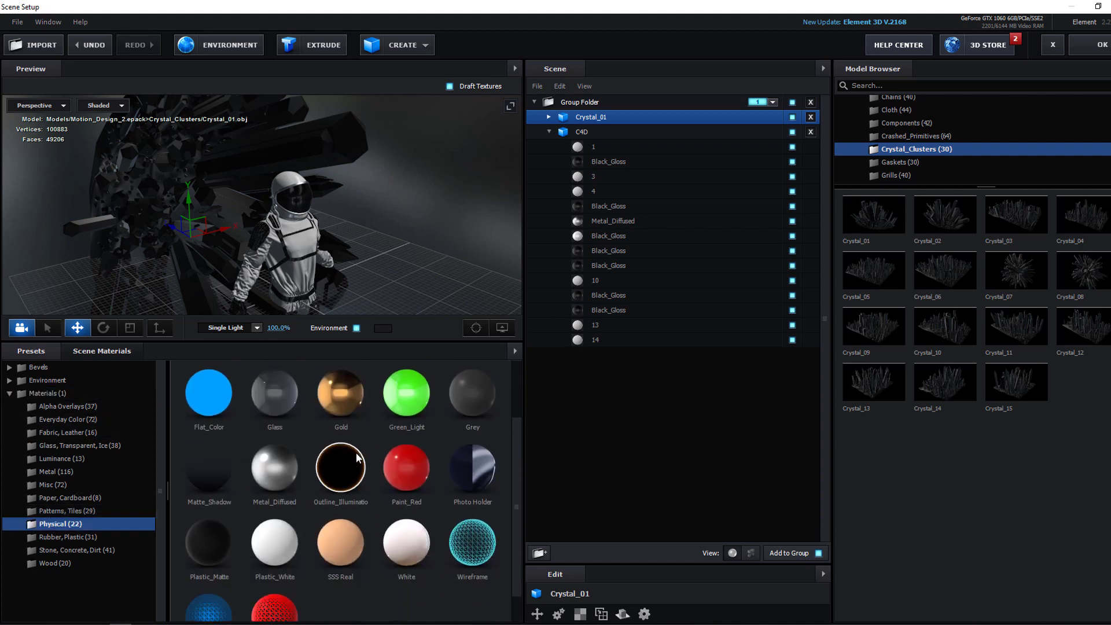
scroll(356, 457, "up", 1)
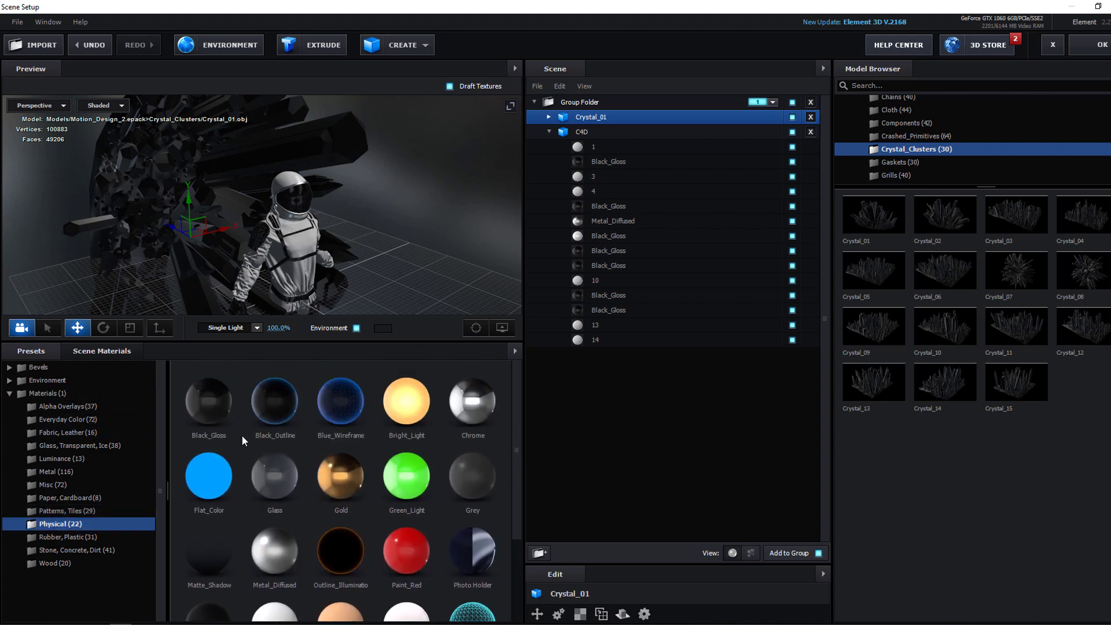
Apply the Black_Outline material to Crystal_01, check the preview, and close Scene Setup.
left_click_drag(276, 405, 168, 243)
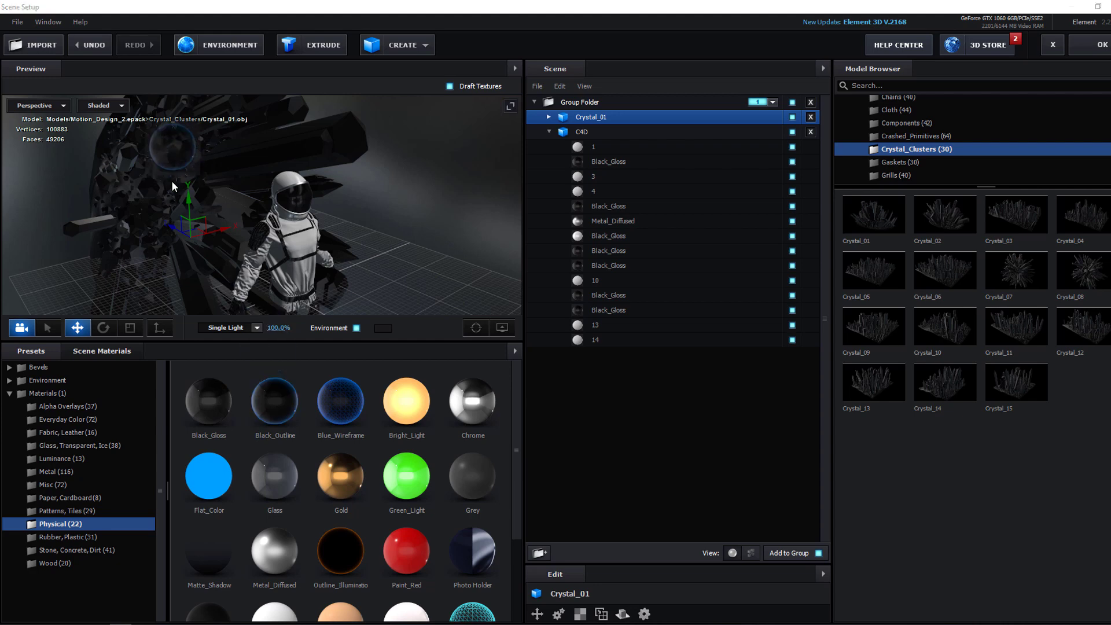
left_click_drag(380, 218, 408, 216)
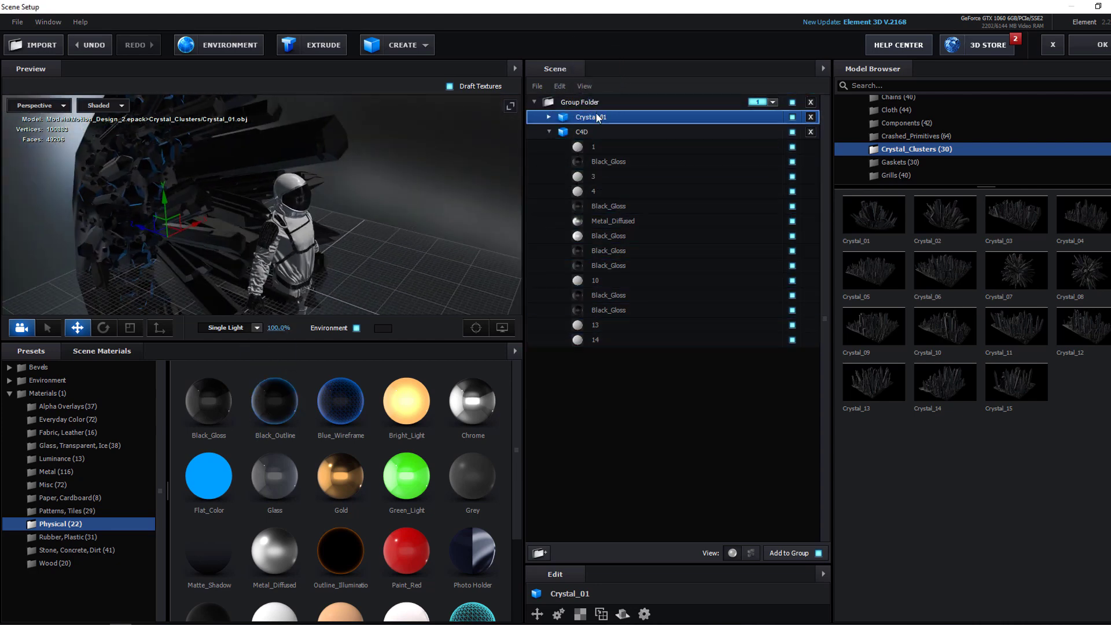
left_click_drag(266, 416, 585, 116)
left_click_drag(343, 199, 406, 203)
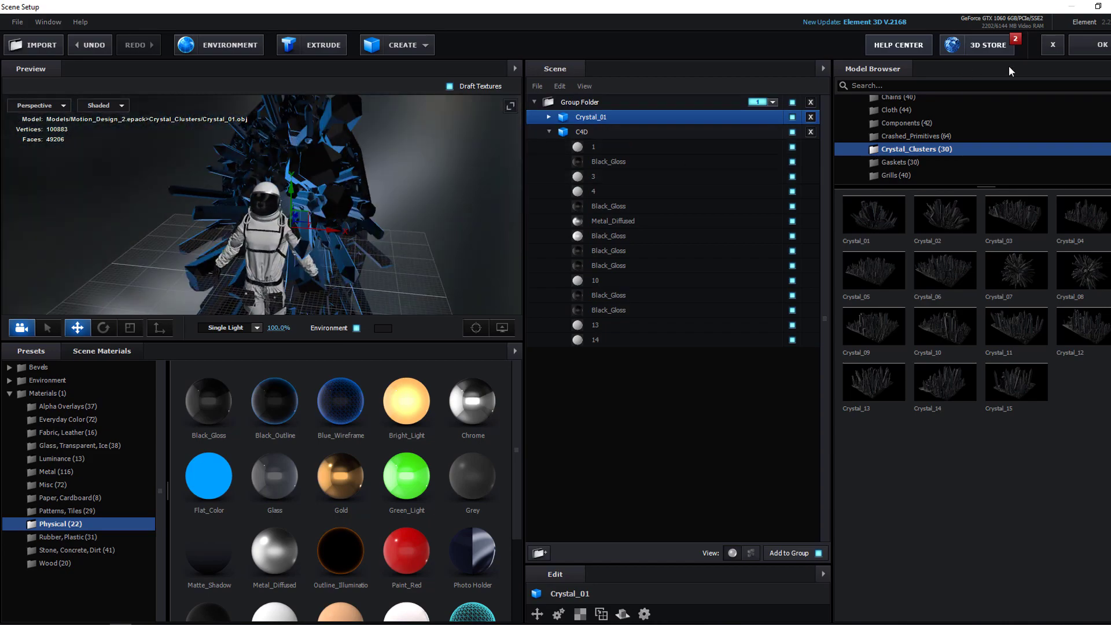
left_click(1080, 49)
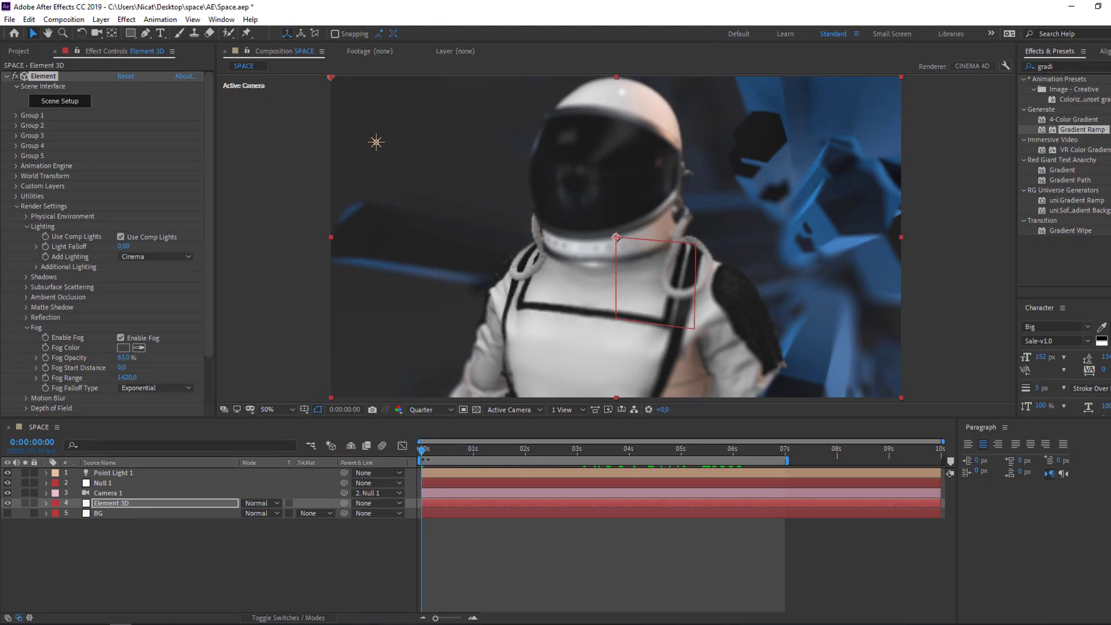
Extend the work area to about 8 seconds and select the Element 3D layer.
mouse_move(430, 460)
left_mouse_down()
mouse_move(627, 461)
mouse_move(414, 460)
left_mouse_up()
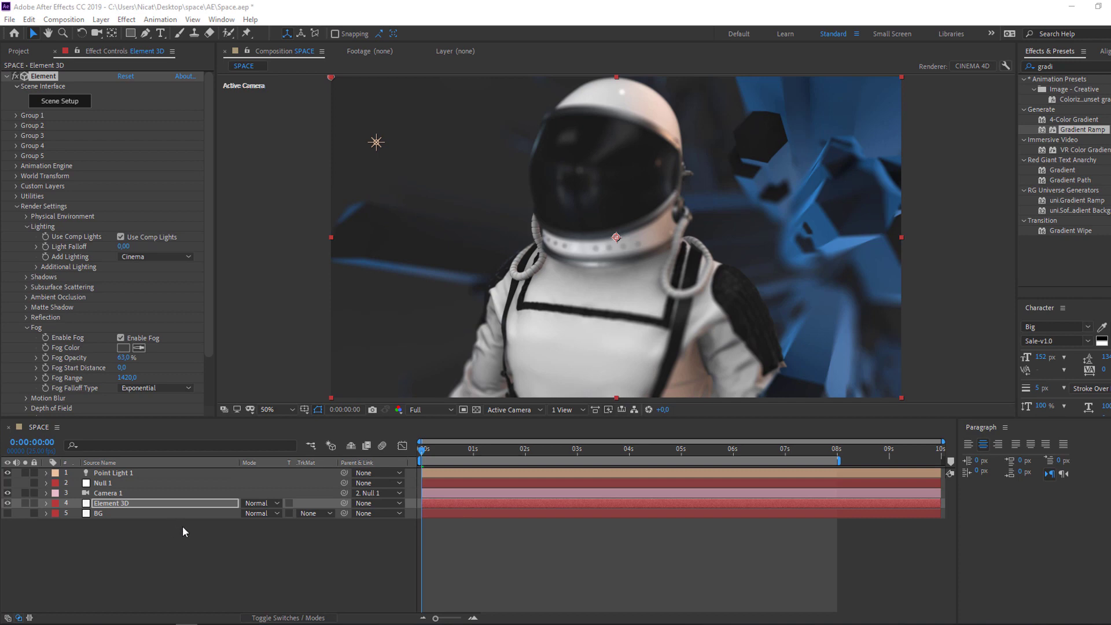
left_click(156, 540)
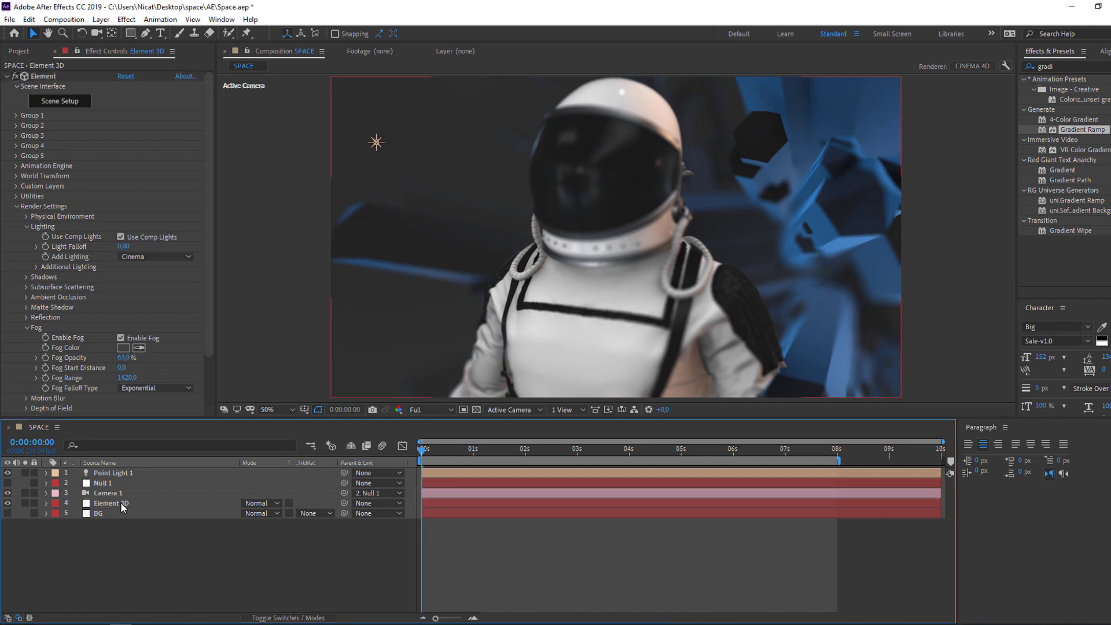
left_click(124, 503)
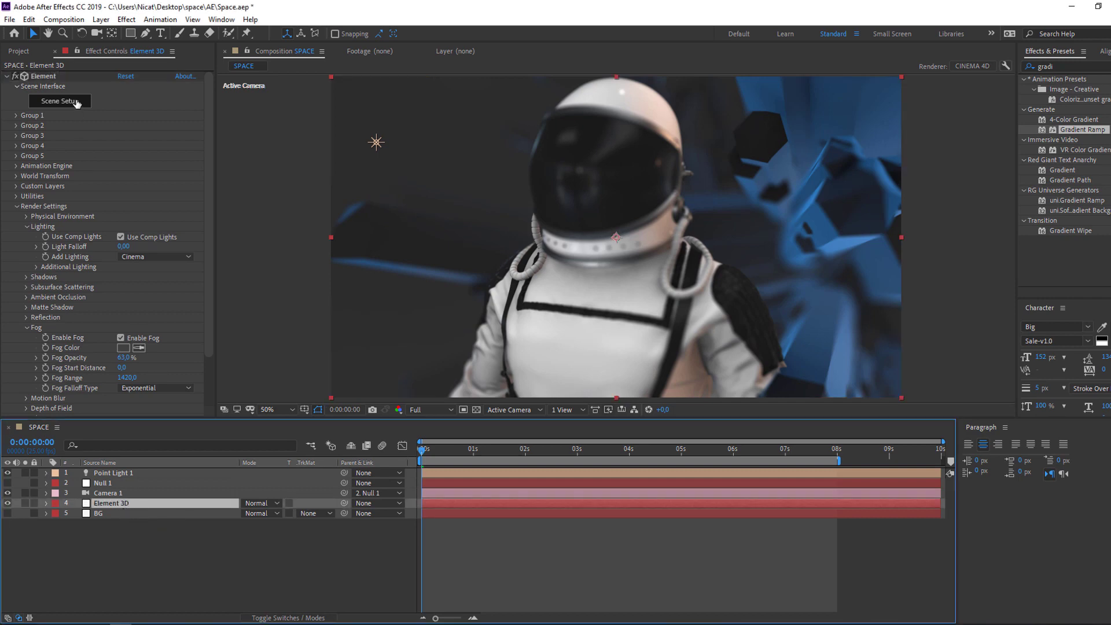
In Element 3D Scene Setup, open the Normal Bump texture settings of suit material 14.
left_click(77, 102)
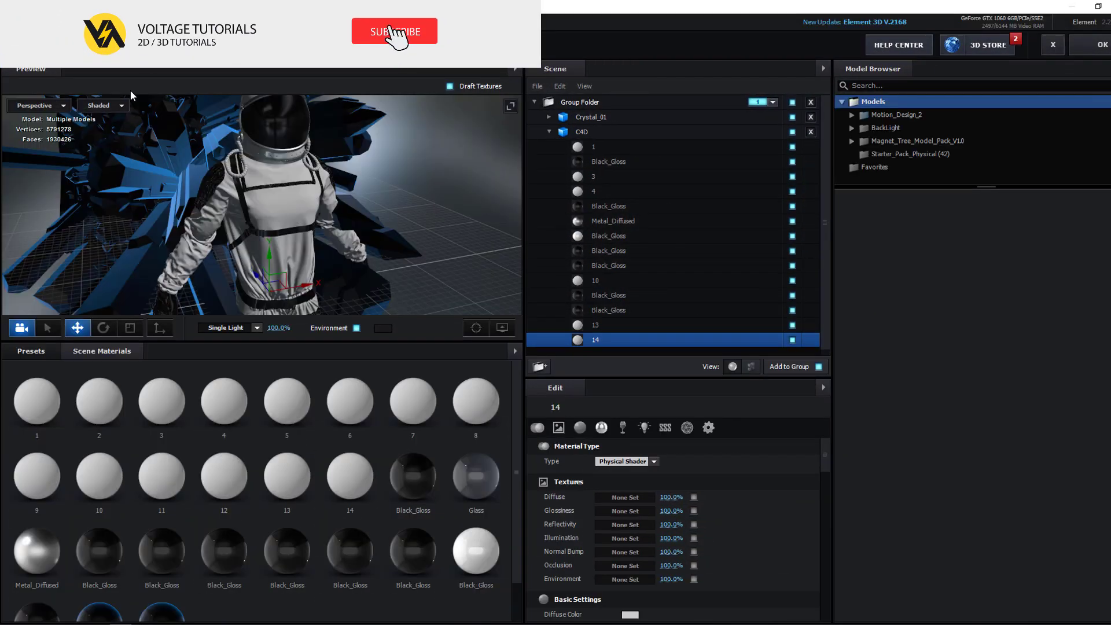
scroll(272, 208, "up", 3)
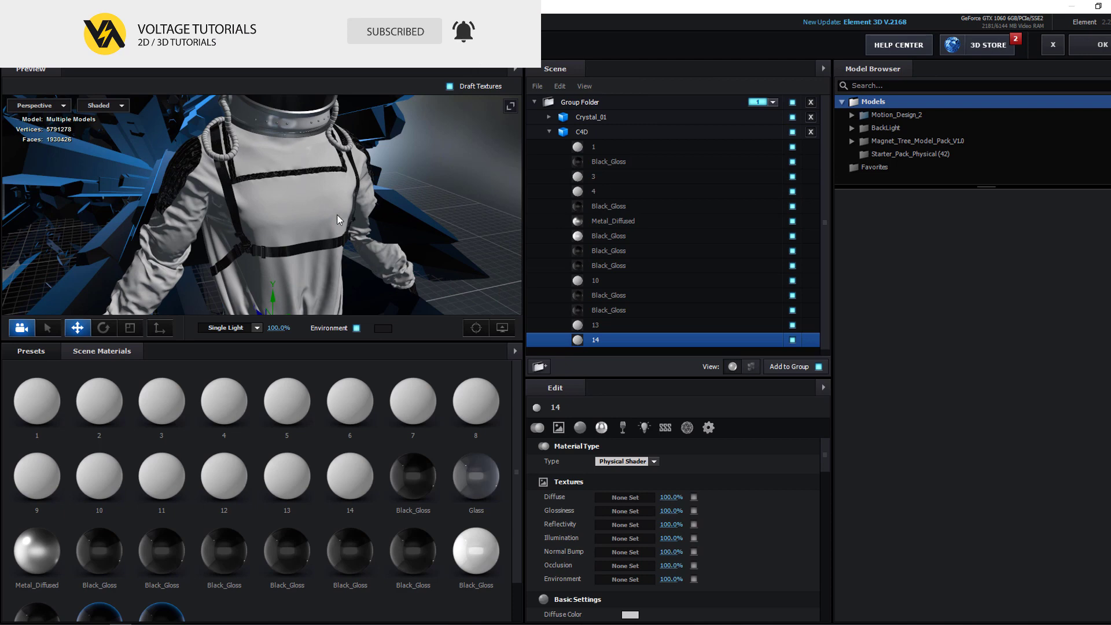
left_click(792, 340)
scroll(570, 513, "down", 3)
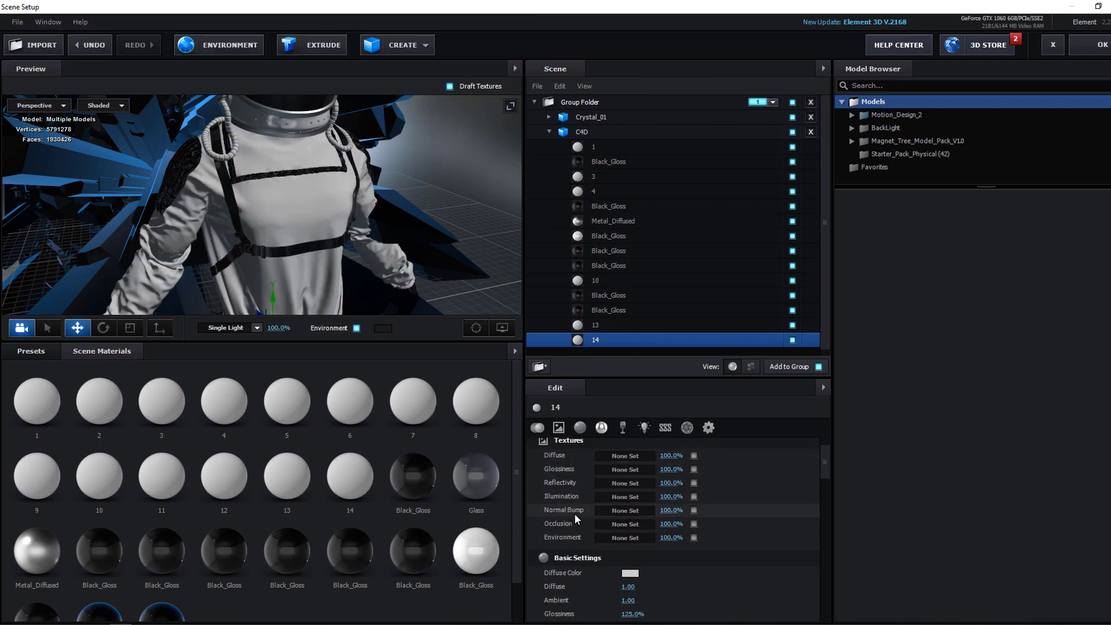
left_click(634, 512)
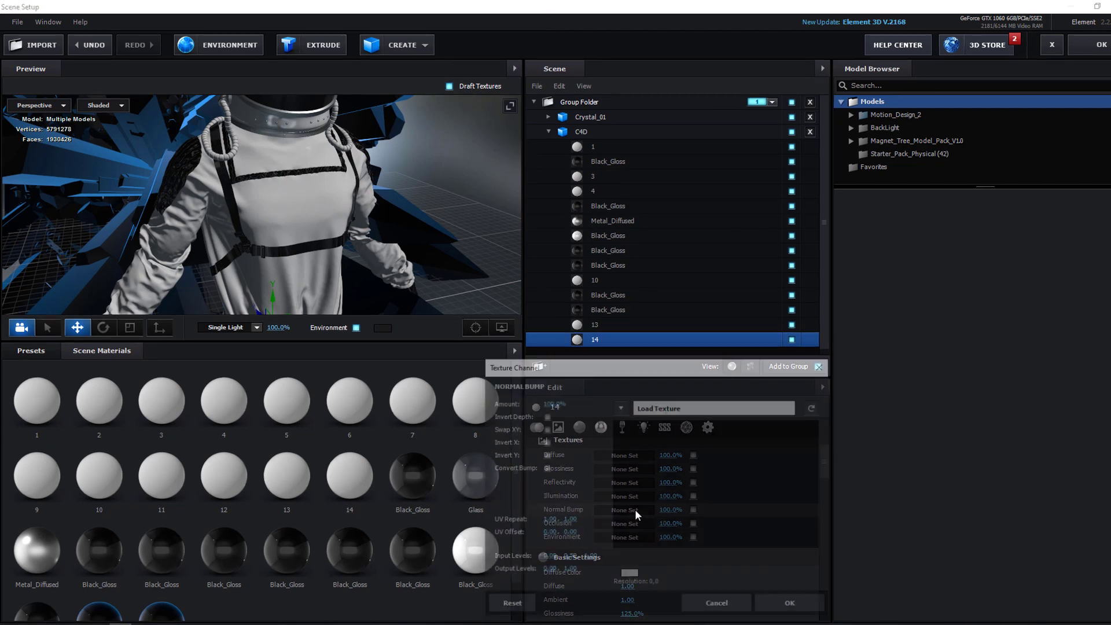
Load space/ASTRONAUT/ASTRONAUT/FABRIC_NORMAL as the normal bump texture and confirm.
left_click(689, 408)
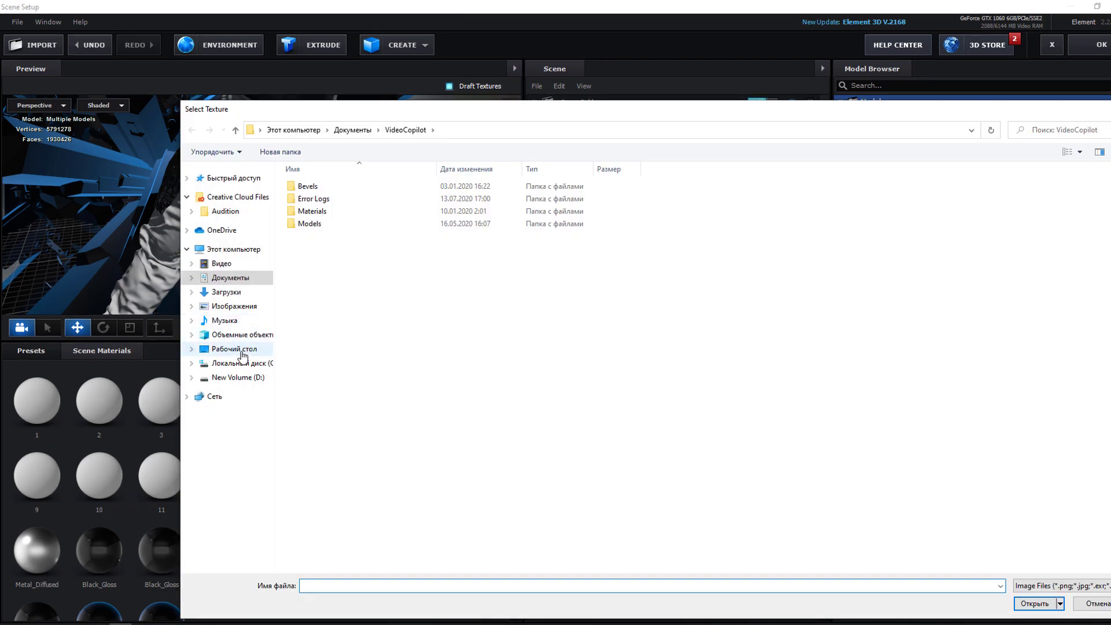
left_click(243, 357)
double_click(1071, 196)
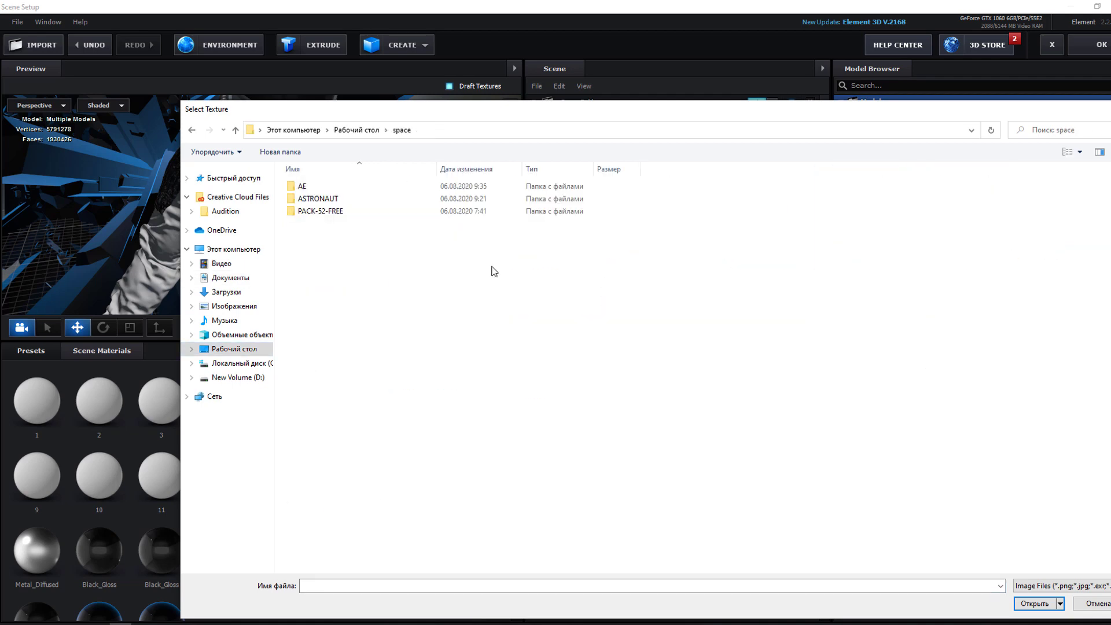
double_click(317, 198)
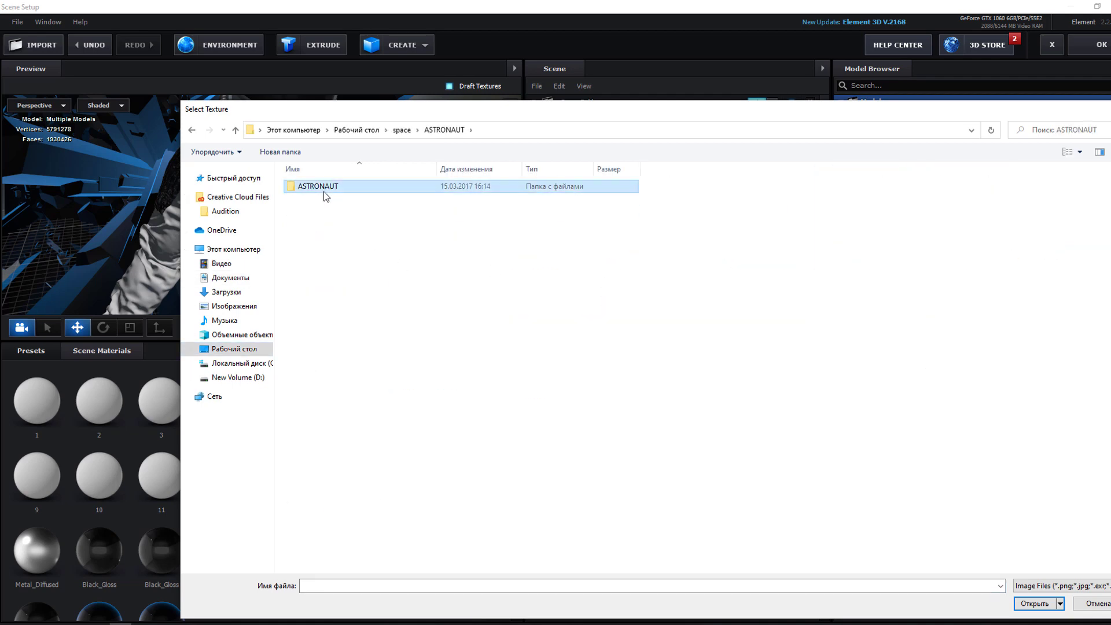
double_click(318, 186)
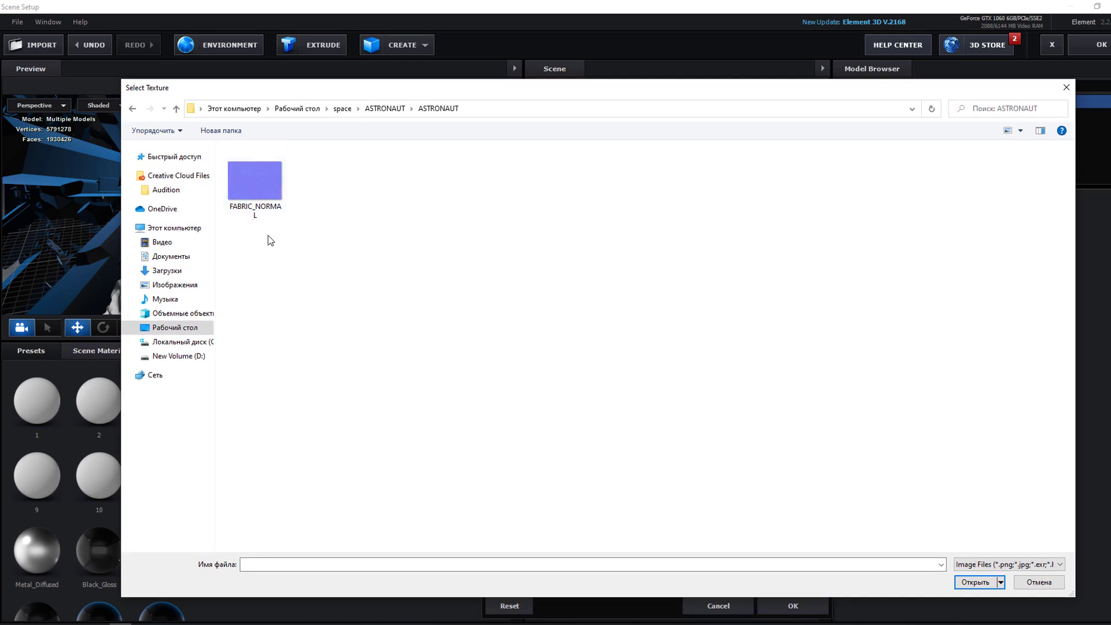
left_click(260, 186)
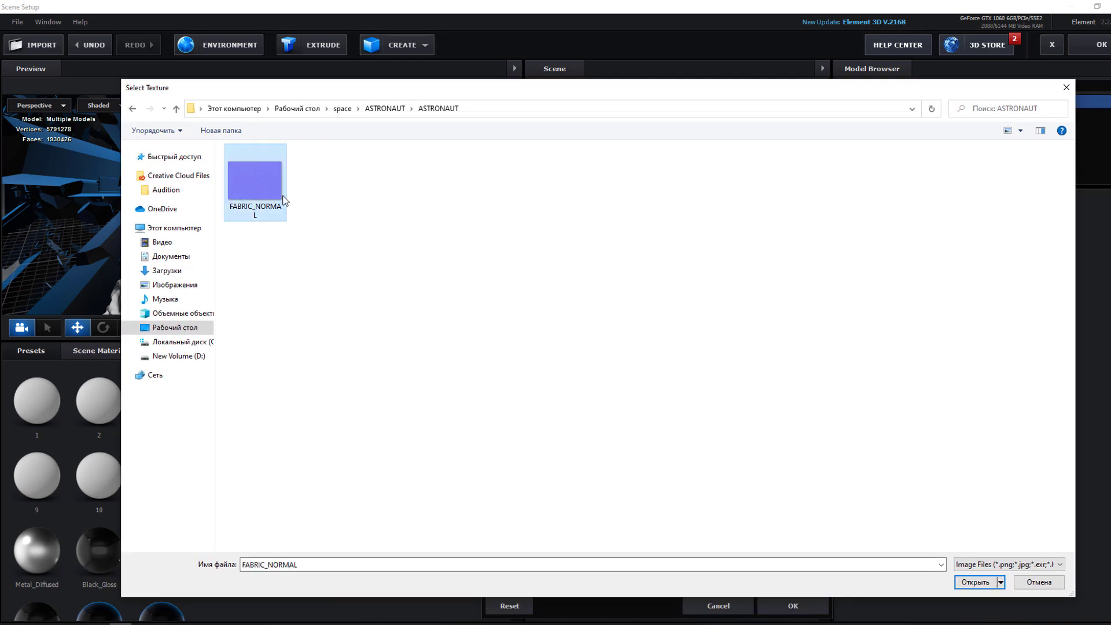
left_click(978, 583)
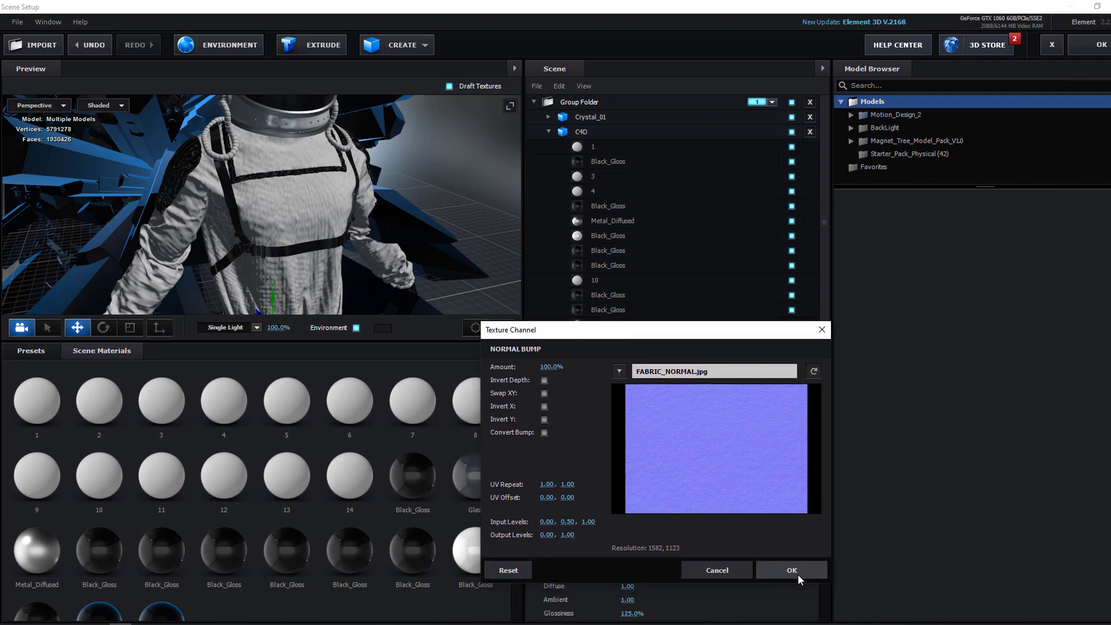
left_click(791, 570)
Keep the astronaut C4D model's texture mapping on Sphere and orbit the preview.
scroll(270, 211, "up", 2)
scroll(301, 216, "up", 2)
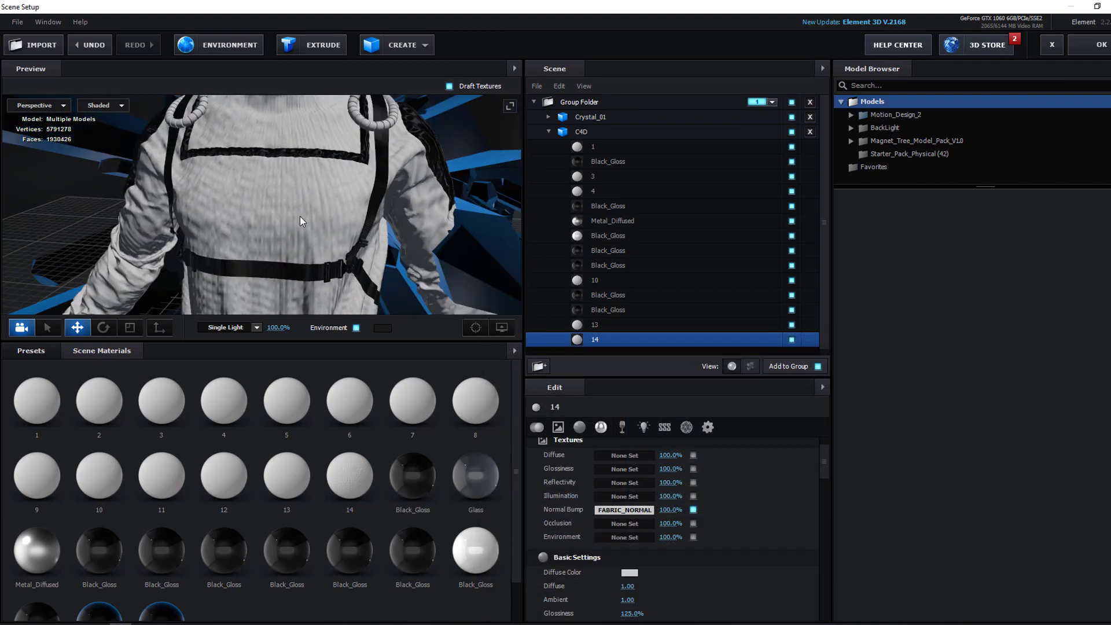
scroll(445, 297, "up", 2)
left_click_drag(304, 239, 328, 249)
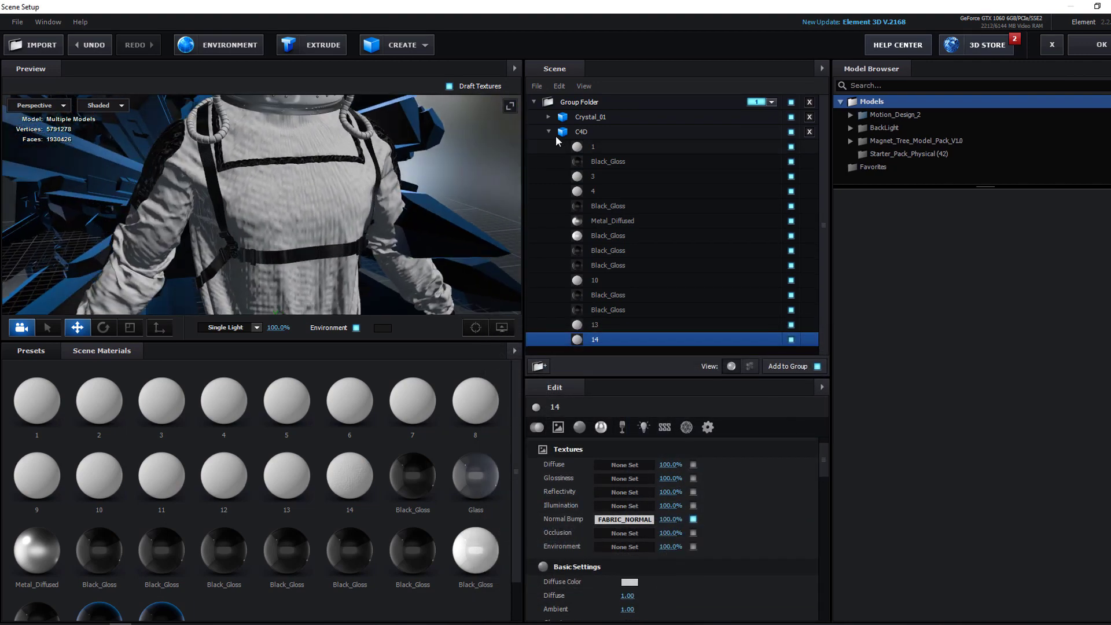
left_click(582, 134)
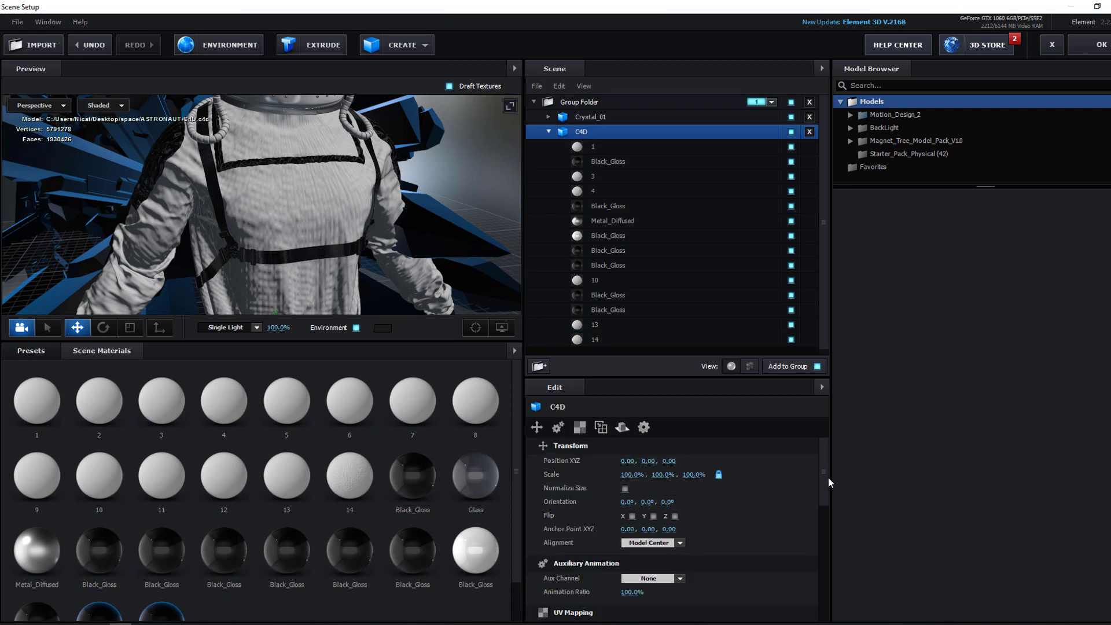
left_click_drag(826, 478, 826, 515)
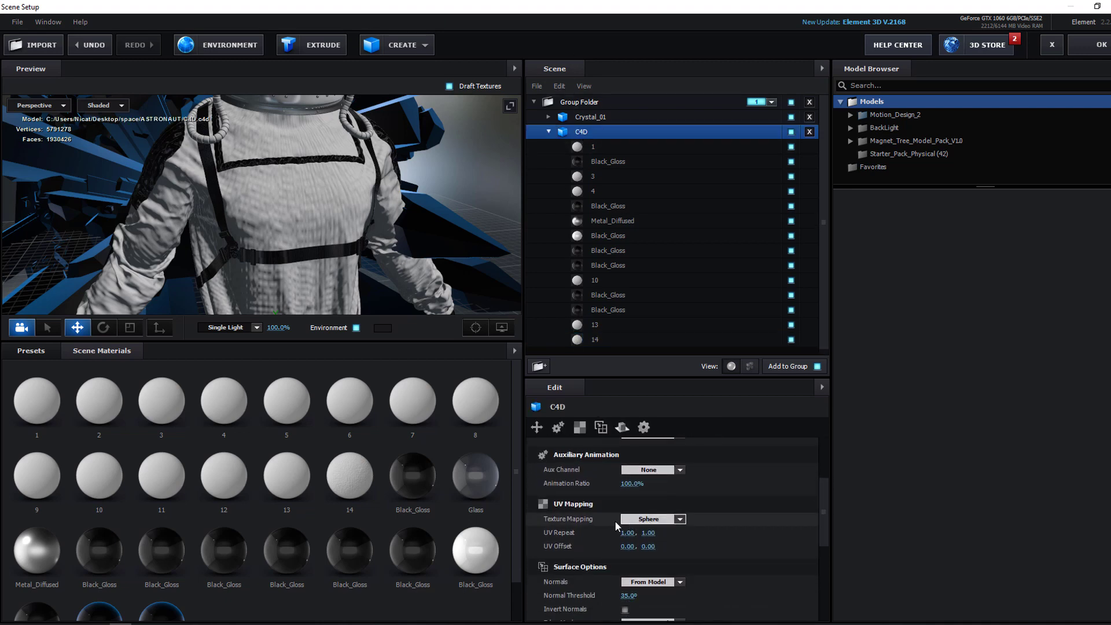
left_click(647, 520)
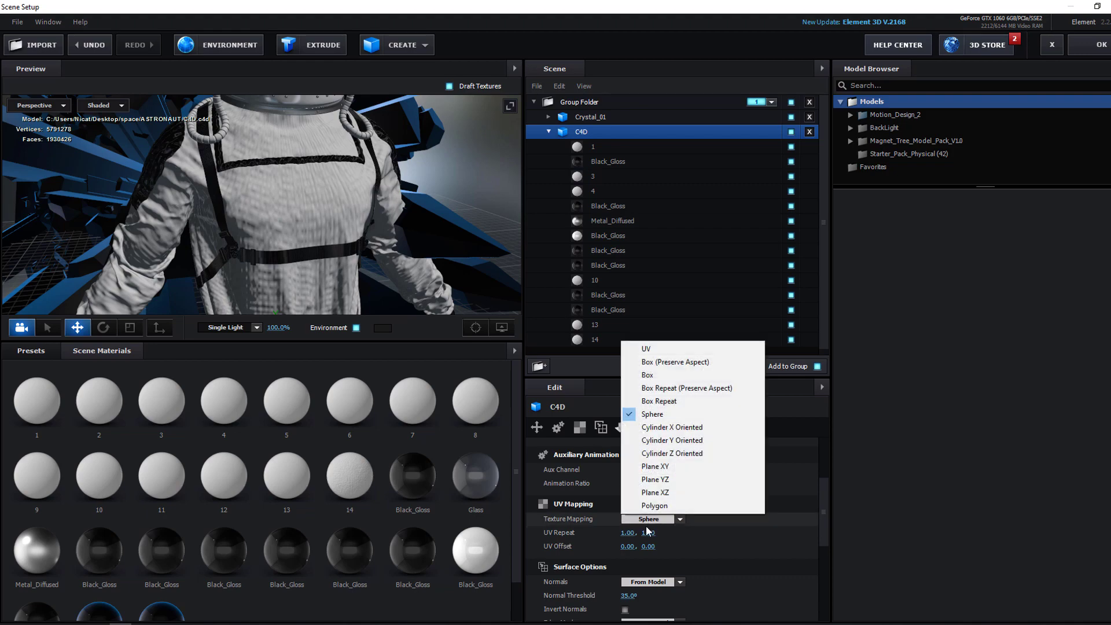
left_click(684, 414)
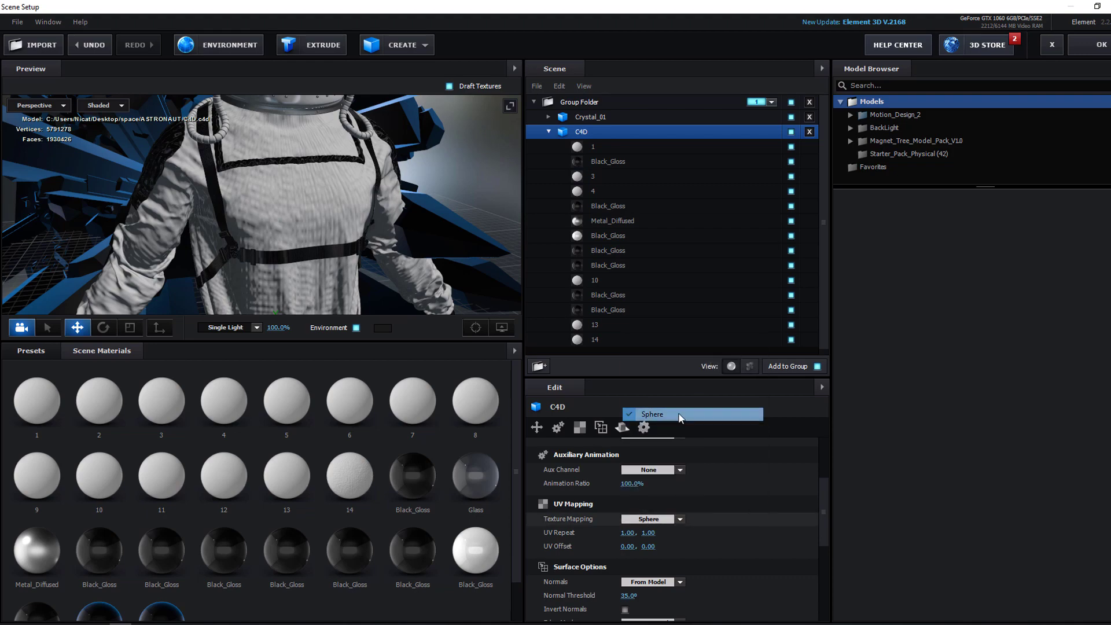
mouse_move(393, 214)
left_mouse_down()
mouse_move(280, 220)
mouse_move(949, 83)
left_mouse_up()
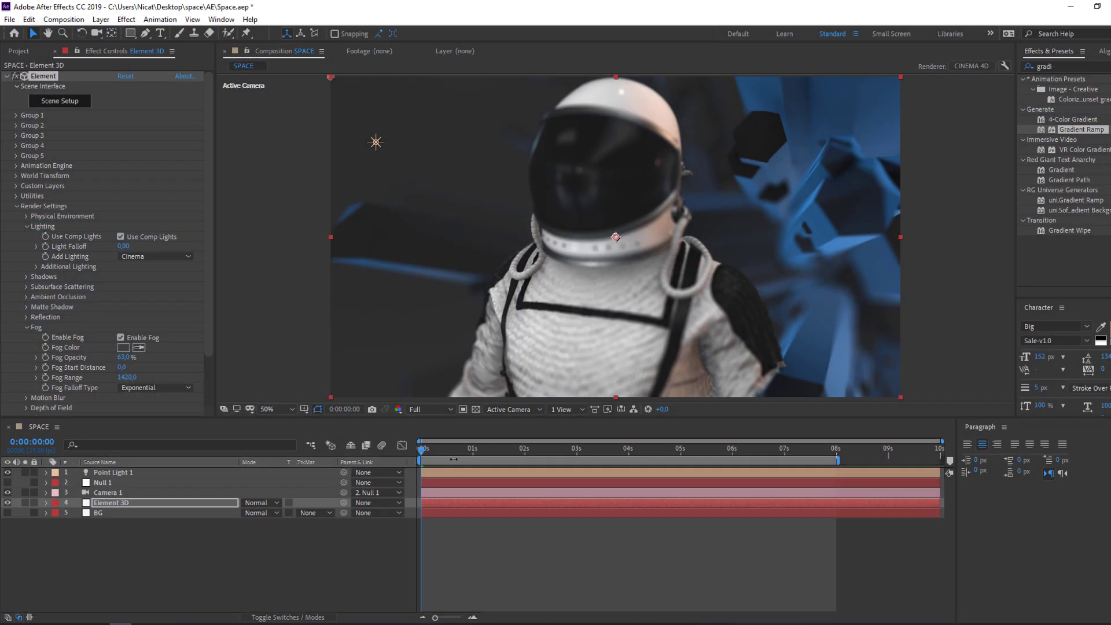
Scrub the playhead to 0:00:02:08 to preview the camera move.
left_click_drag(473, 449, 541, 446)
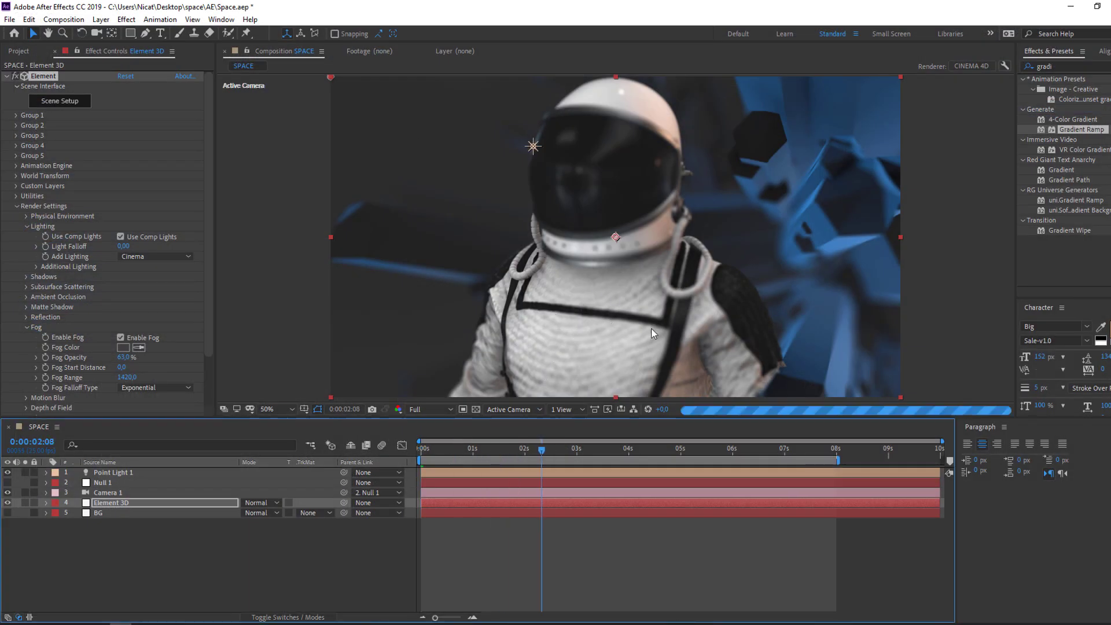